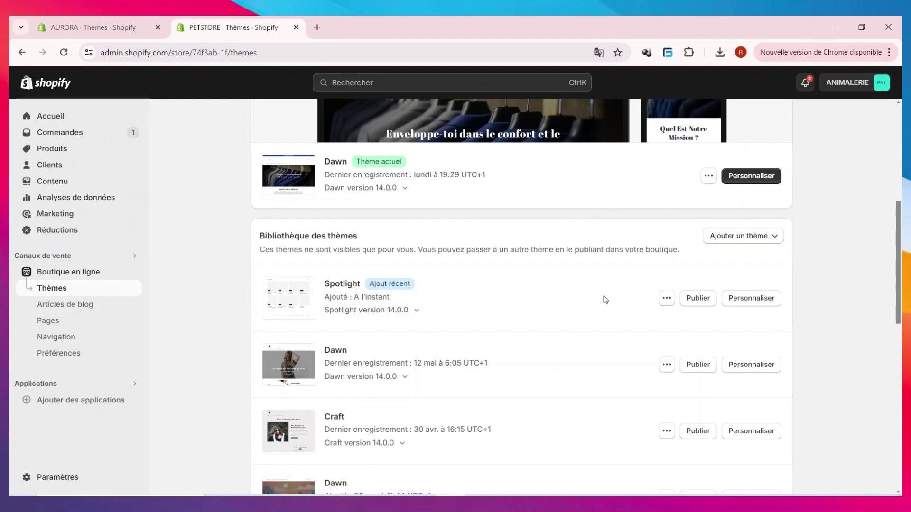
Step: Publish the Spotlight theme from the theme library as the store's current theme
left_click(700, 305)
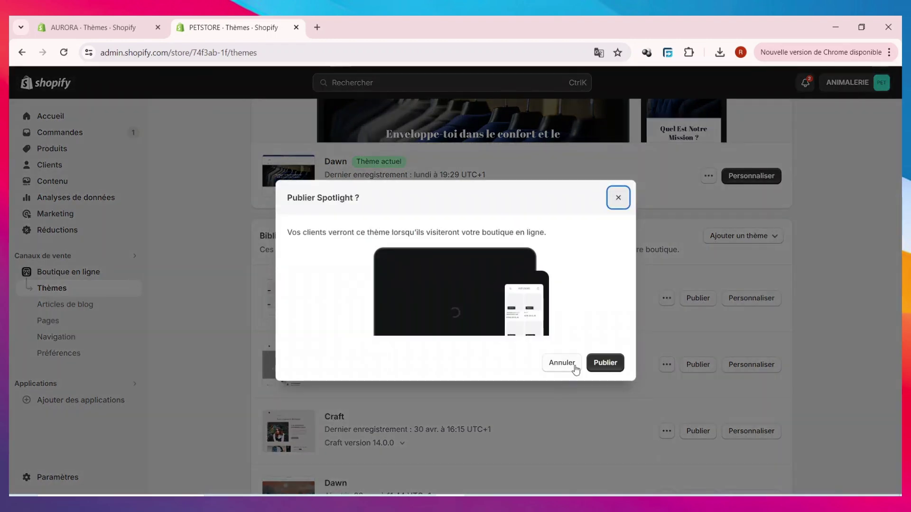
left_click(599, 362)
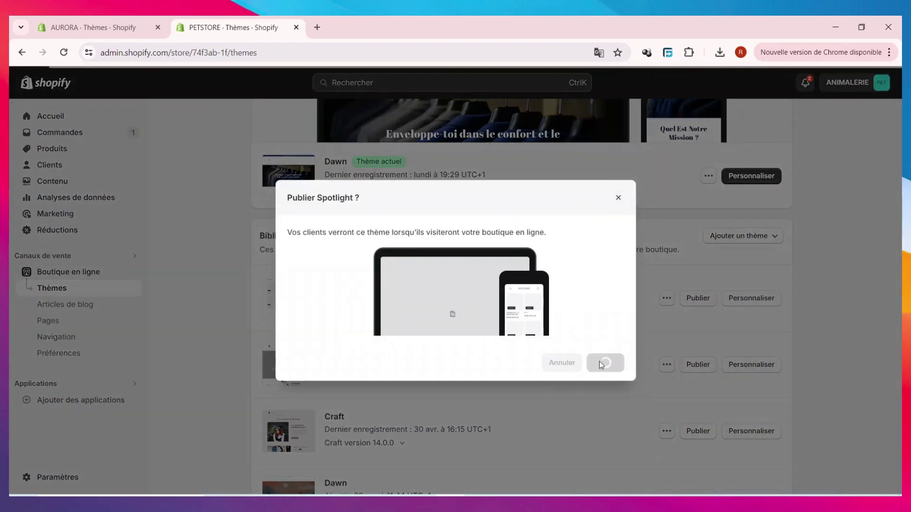
scroll(604, 372, "up", 3)
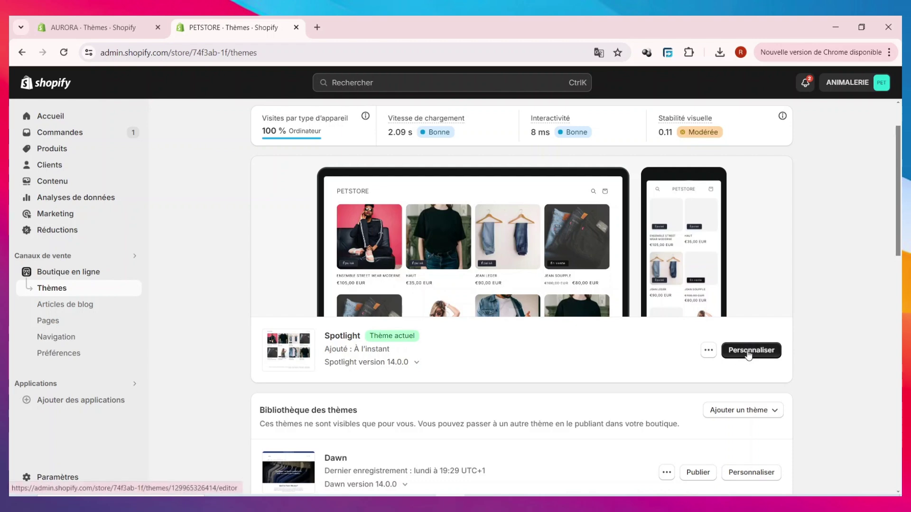
Step: View the Spotlight home page in the theme editor, return to the themes page and look over the theme library
left_click(748, 352)
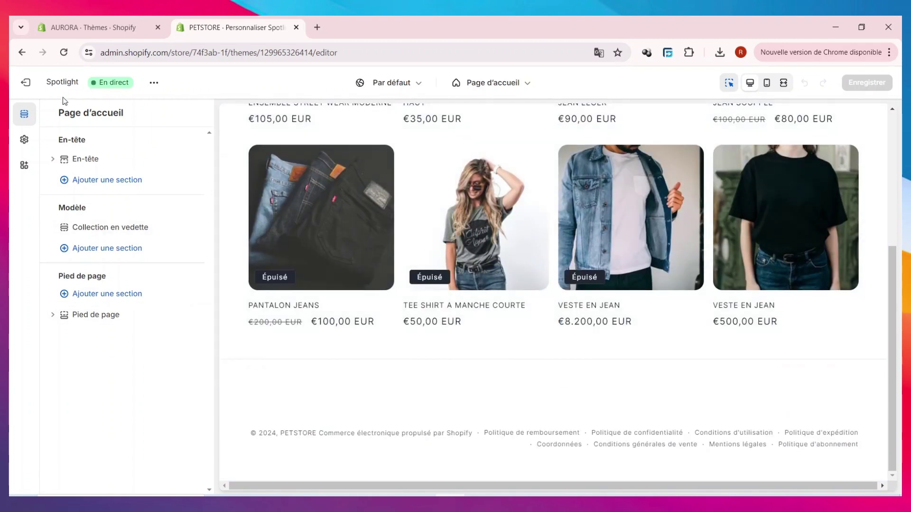
left_click(26, 82)
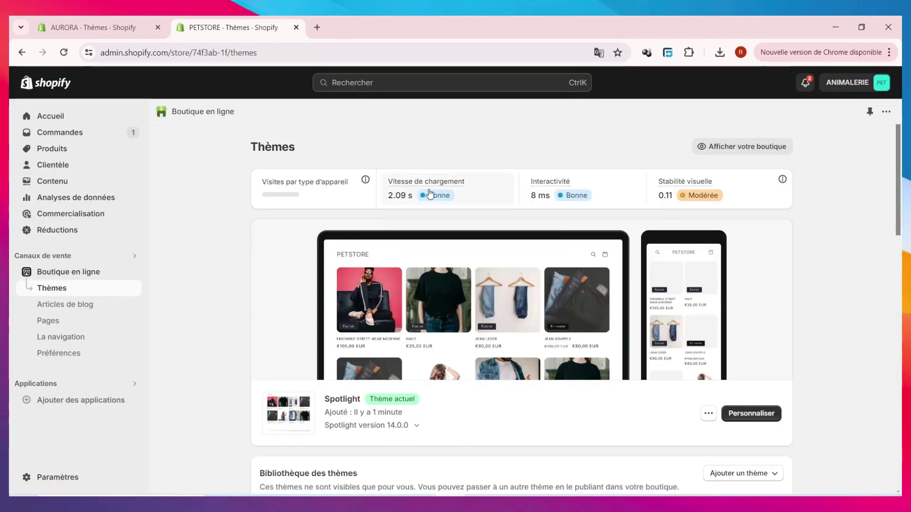
scroll(479, 227, "down", 6)
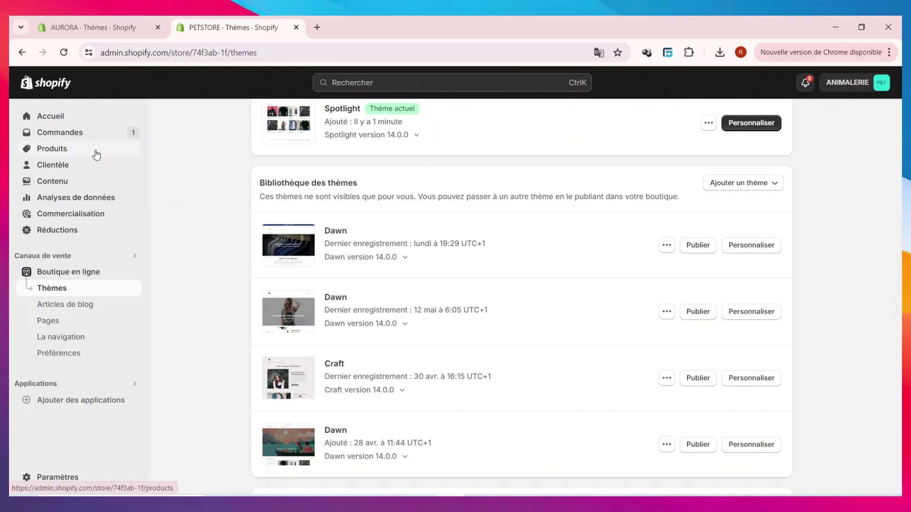
Step: Delete all eight existing clothing products from the store's product list
left_click(65, 156)
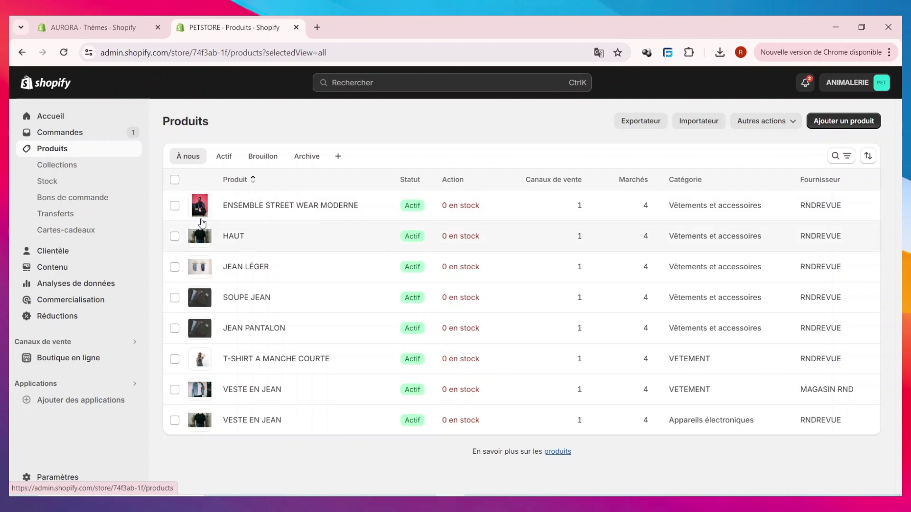
left_click(175, 206)
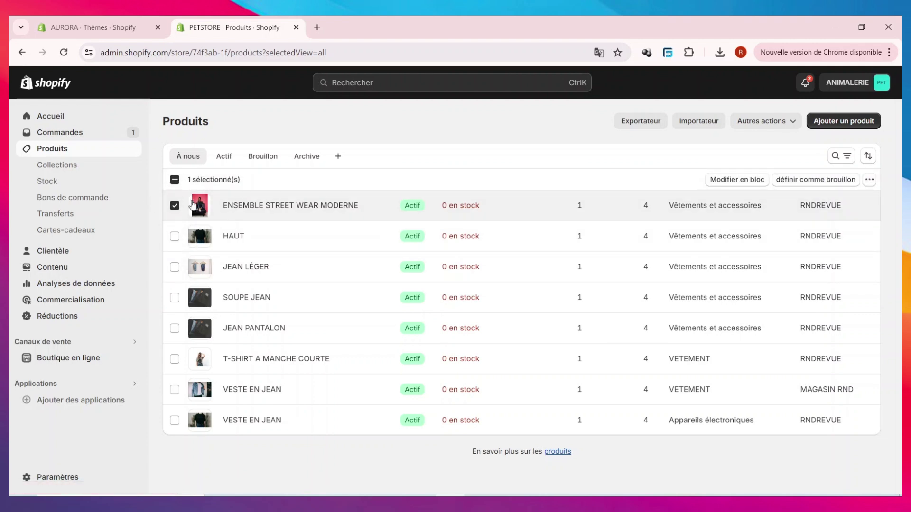
left_click(175, 236)
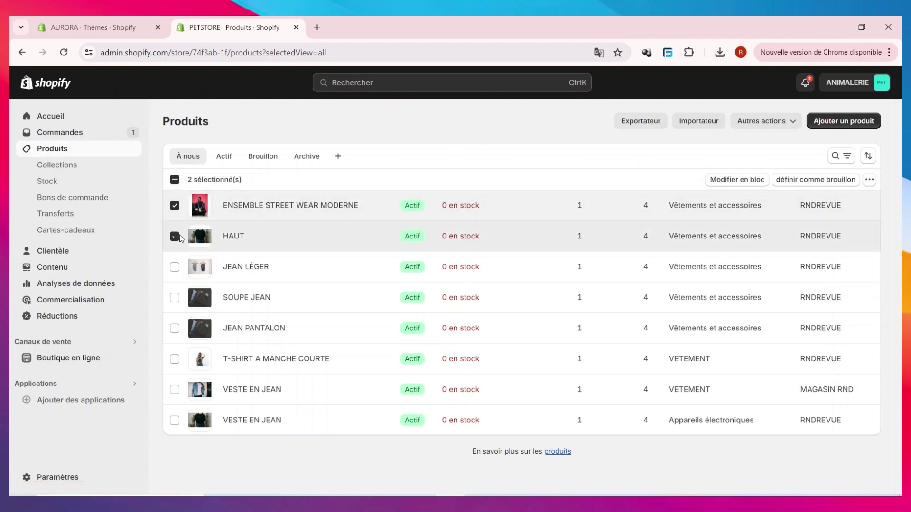
left_click(175, 267)
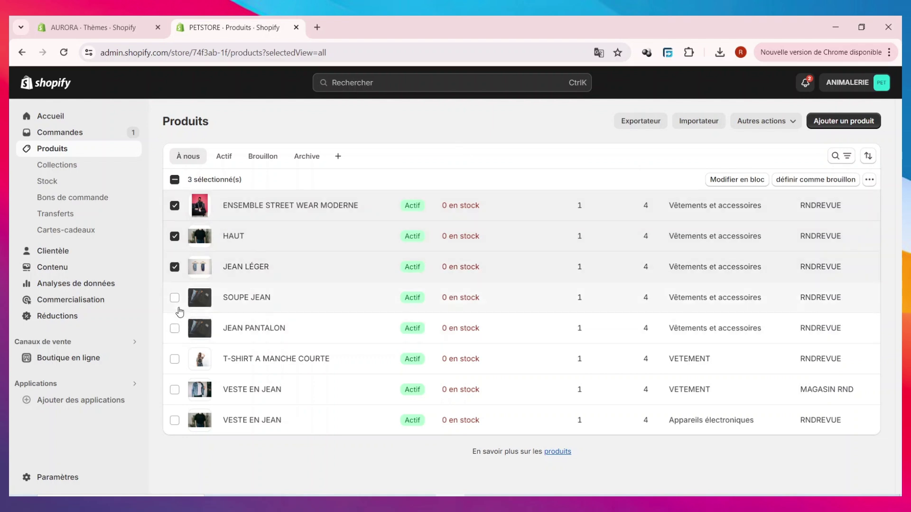
left_click(174, 297)
left_click(175, 329)
left_click(174, 359)
left_click(175, 390)
left_click(175, 420)
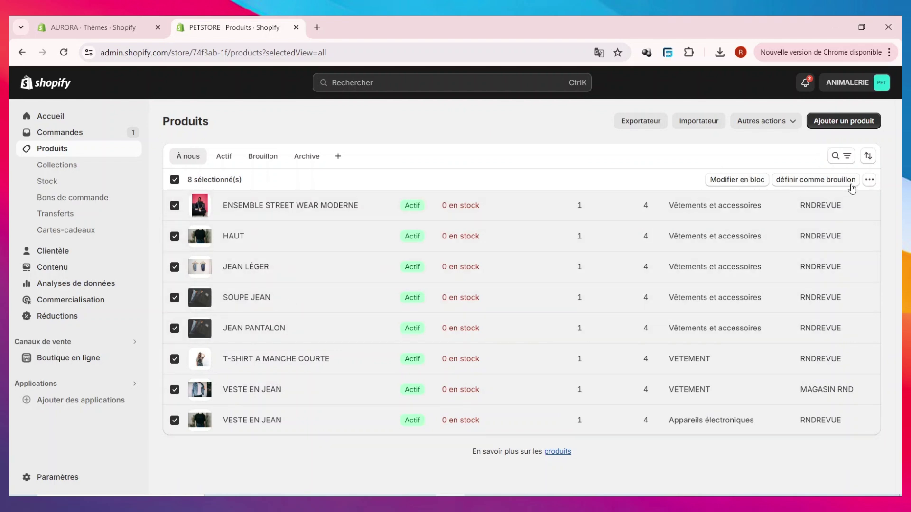
left_click(870, 181)
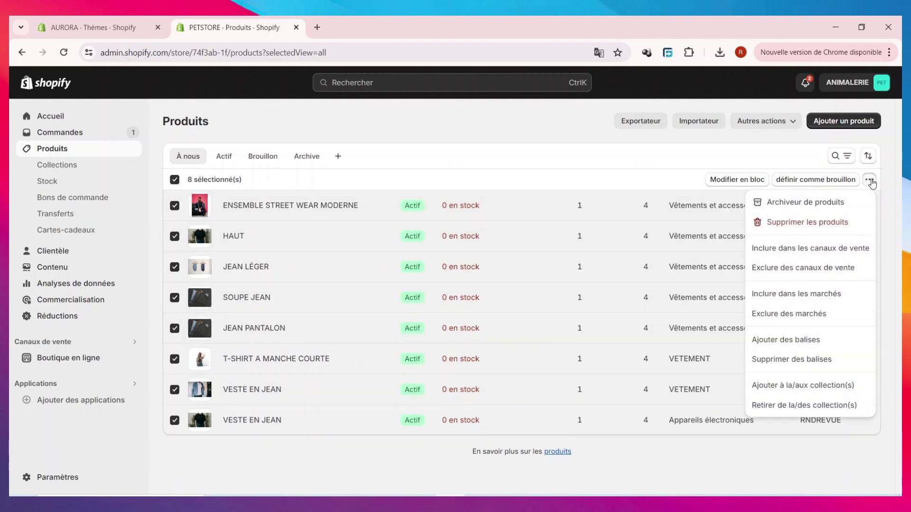
left_click(801, 227)
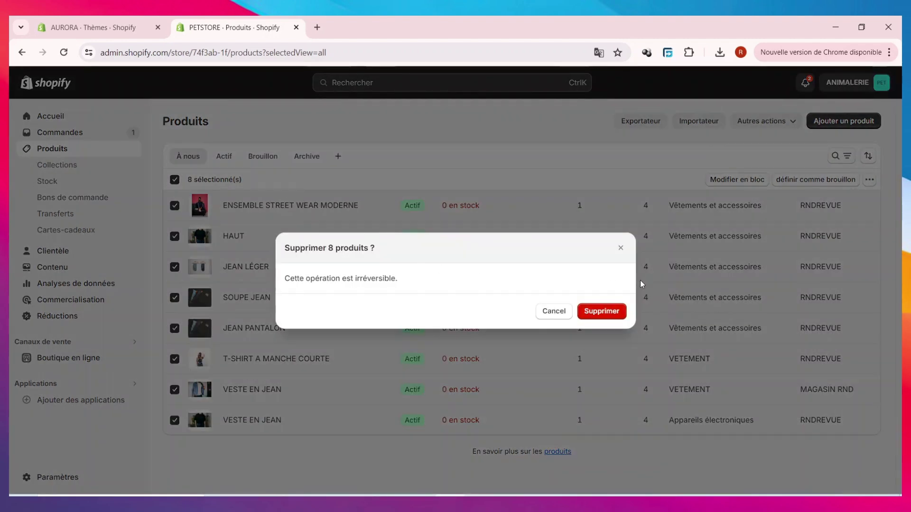
left_click(601, 312)
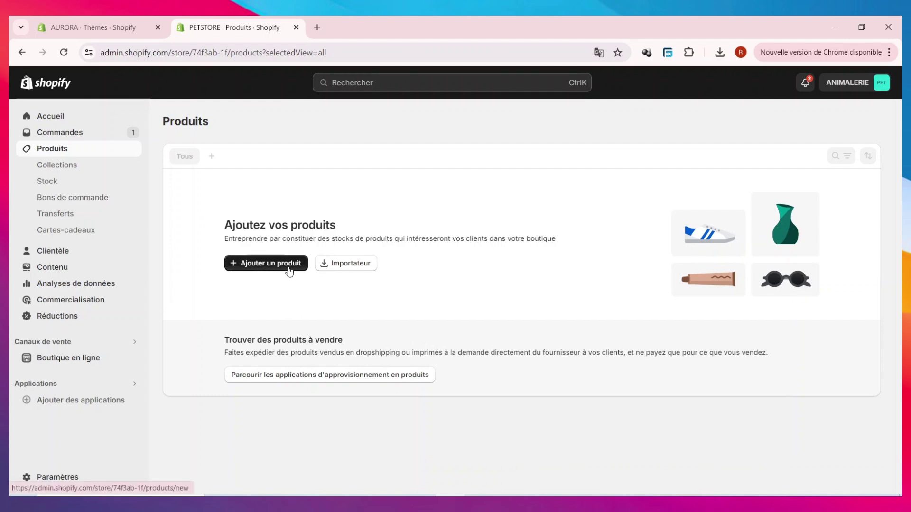
Step: Start adding a single new product manually and look over the sections of the blank product form
left_click(361, 271)
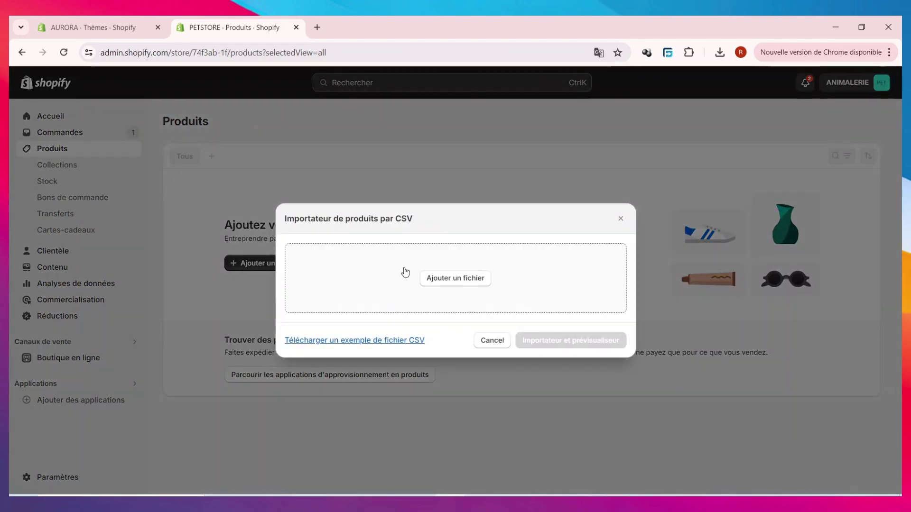
left_click(621, 220)
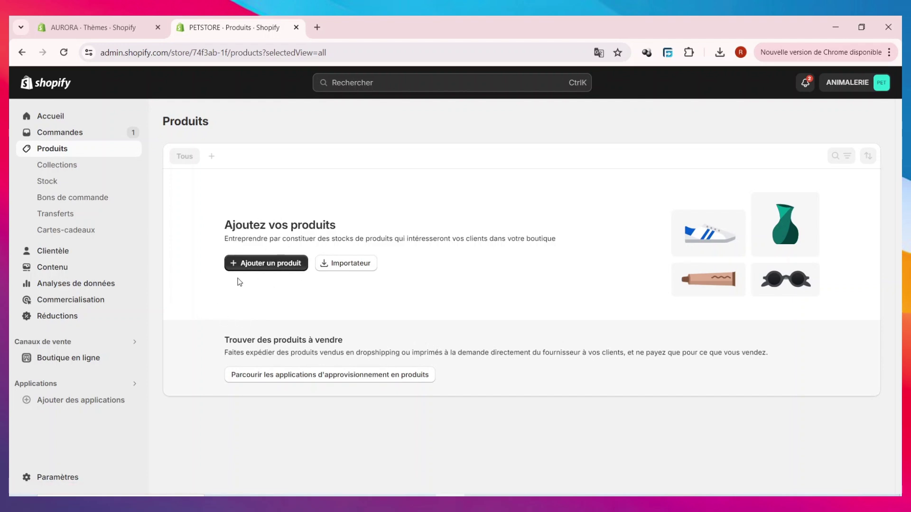
left_click(270, 263)
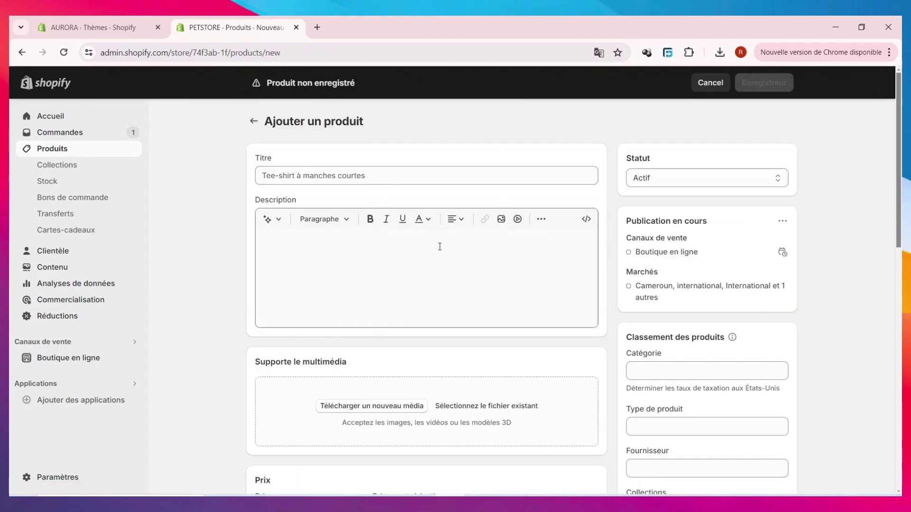
scroll(535, 305, "down", 10)
scroll(500, 312, "up", 10)
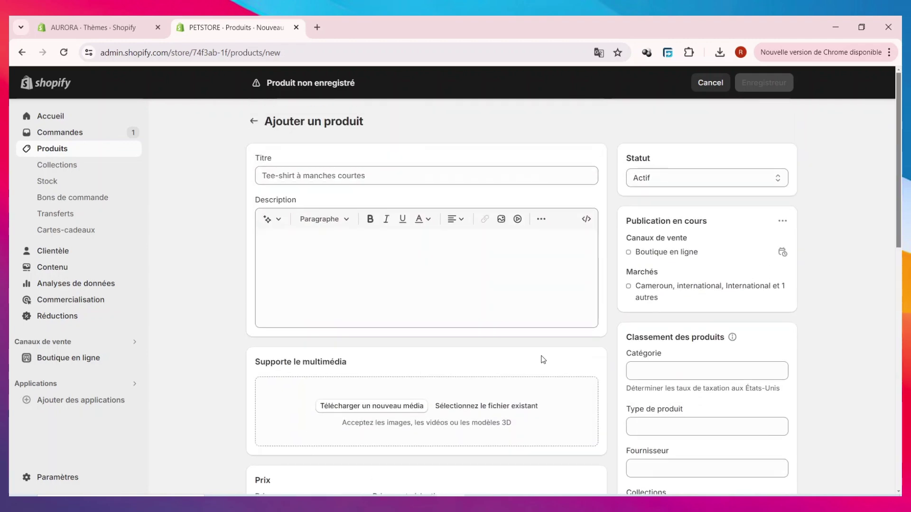
scroll(533, 385, "down", 2)
scroll(506, 416, "up", 2)
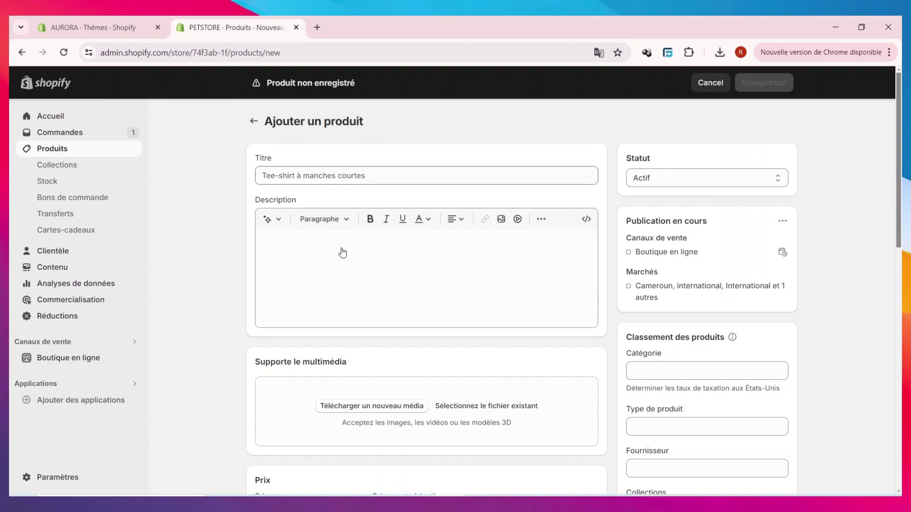
scroll(445, 313, "down", 7)
scroll(441, 331, "up", 8)
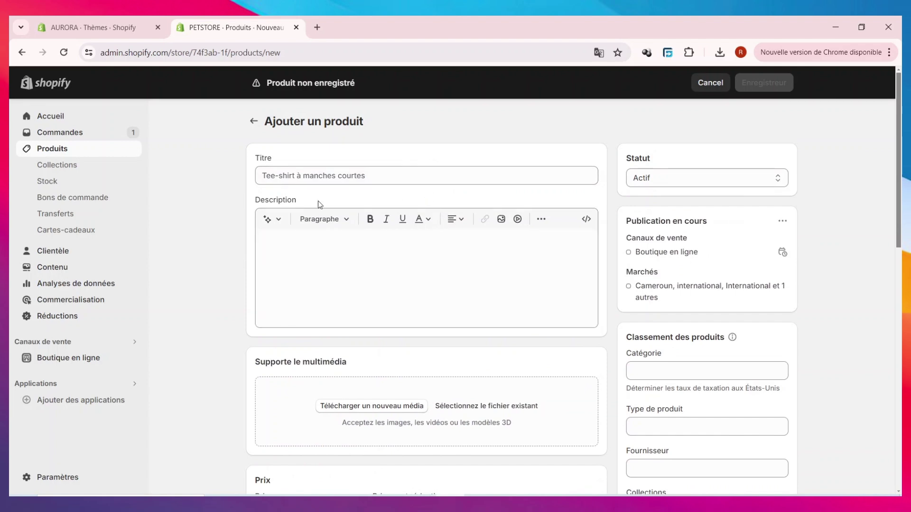
Step: Title the product "CALDON ANGLAIS" and enter the dog description beginning "Ce chien est un véritable rayon de soleil sur quatre pattes" and ending "personnes seules"
left_click(313, 177)
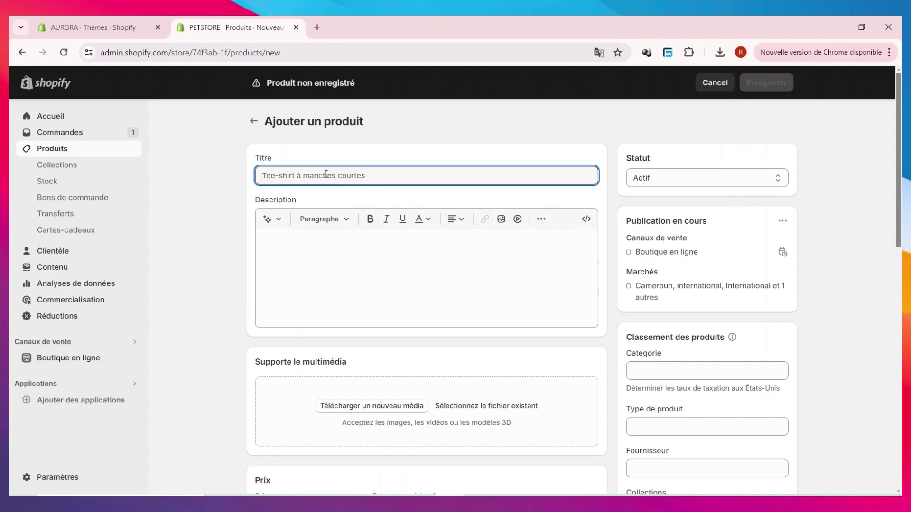
type("CALDON AM")
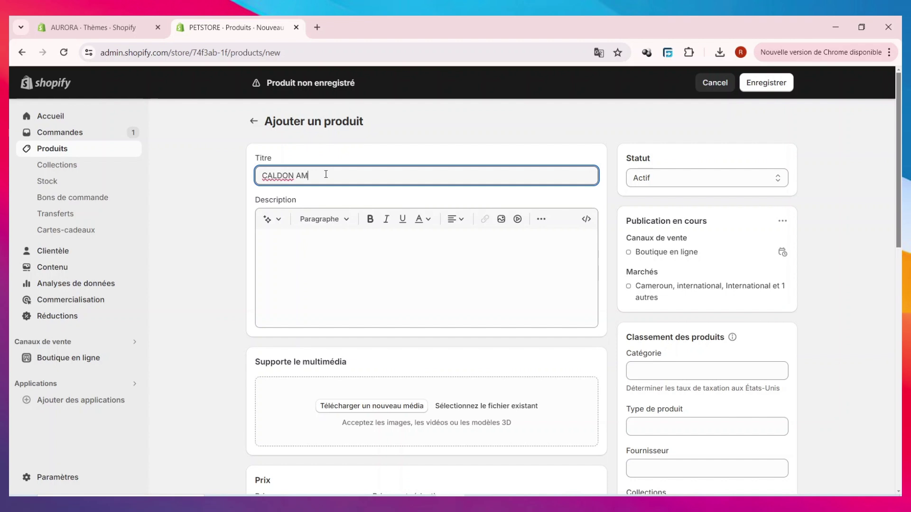
key("BackSpace")
type("NGLAIS")
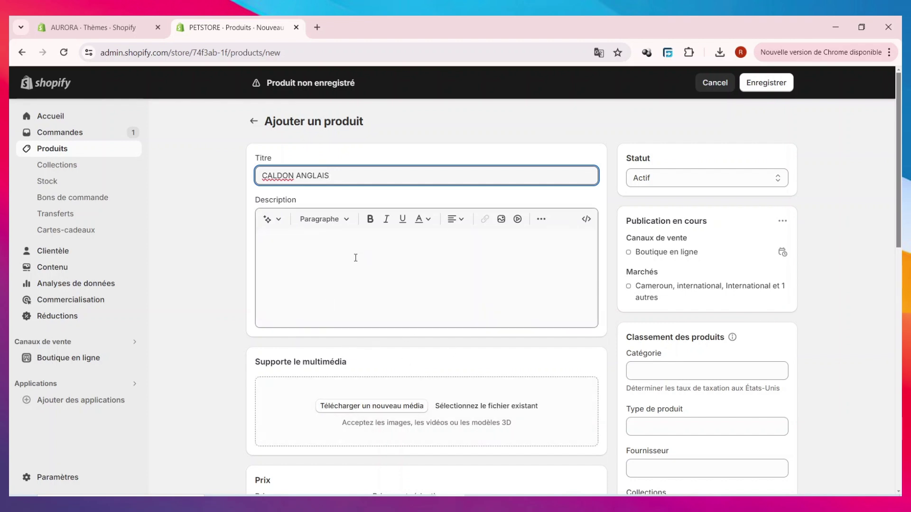
left_click(341, 246)
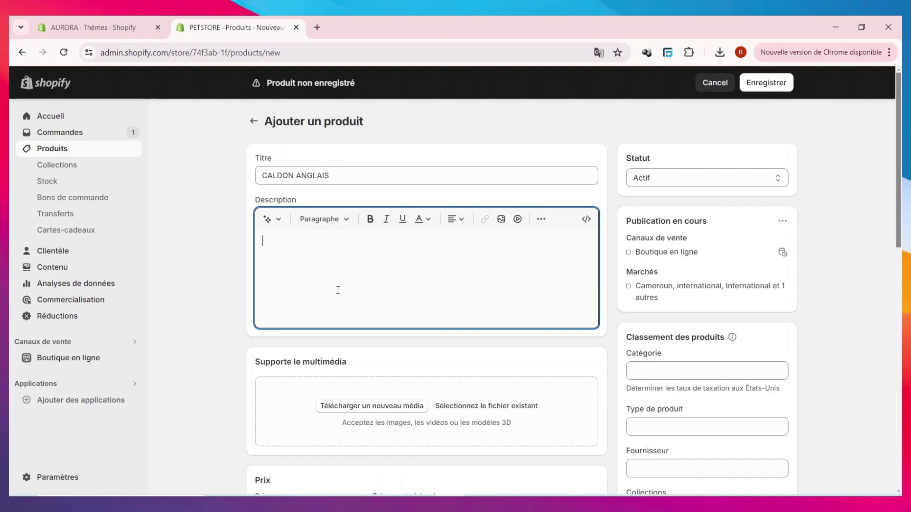
type("Ce chien est un véritable rayon de soleil sur quatre pattes. Avec sa fourrure douce comme de la soie et ses grands yeux pleins de malice, il attire immédiatement l'attention de tous ceux qui croisent son chemin. Son allure élégante et athlétique démontre sa vitalité et son enthousiasme pour la vie. Toujours prêt à jouer et à explorer, il déborde d'énergie et de curiosité. Son tempérament amical en fait un compagnon idéal pour les familles et les personnes seules")
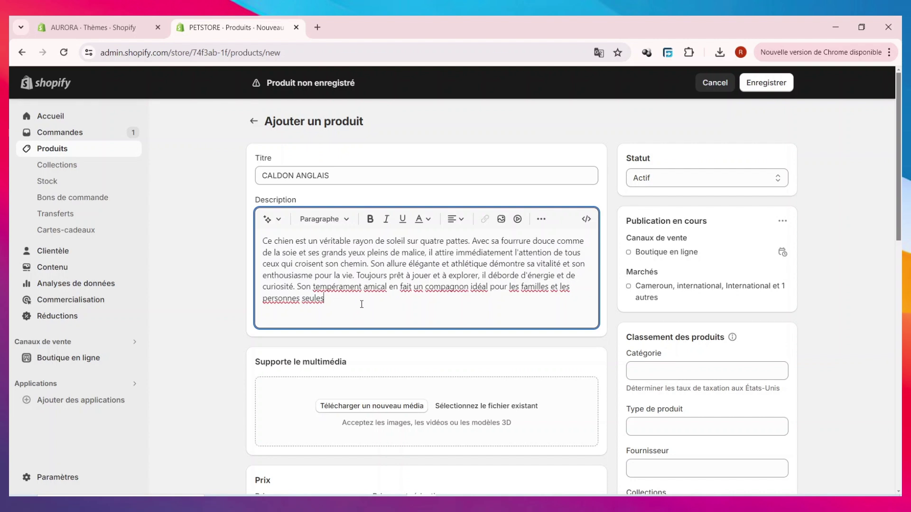
Step: Upload the JPG image "chien" from the Téléchargements folder to the store library and try to insert it into the product description
left_click(500, 220)
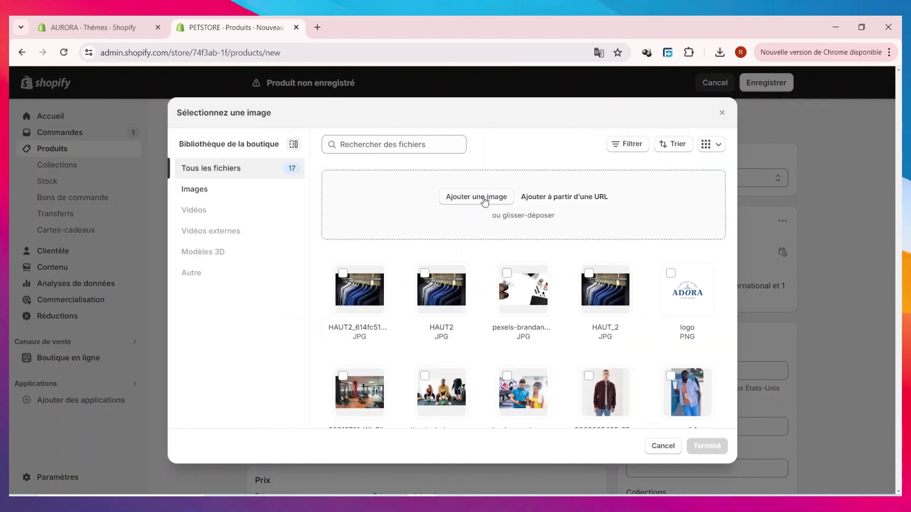
left_click(484, 201)
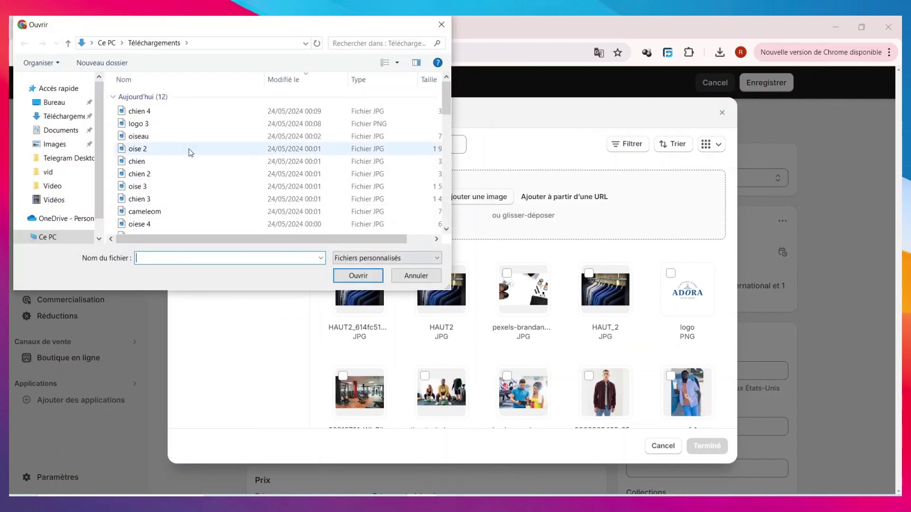
scroll(184, 143, "down", 2)
scroll(184, 144, "up", 2)
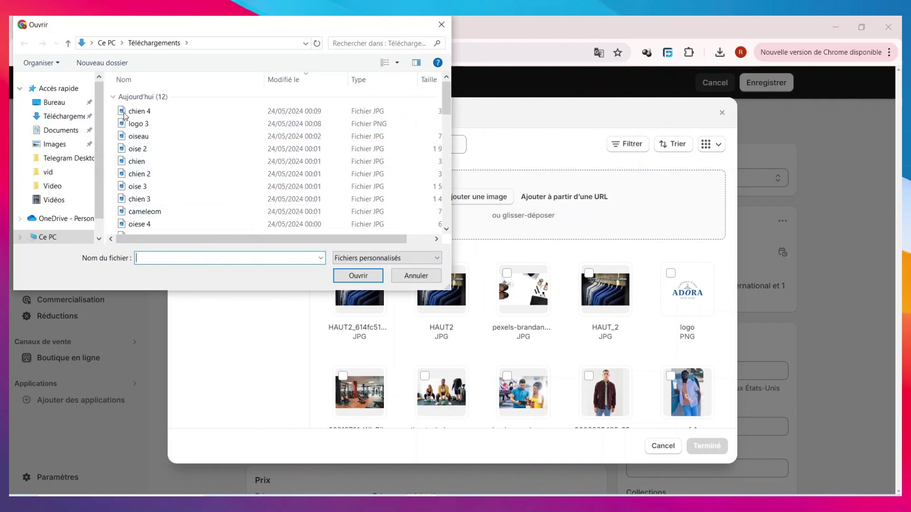
left_click(150, 165)
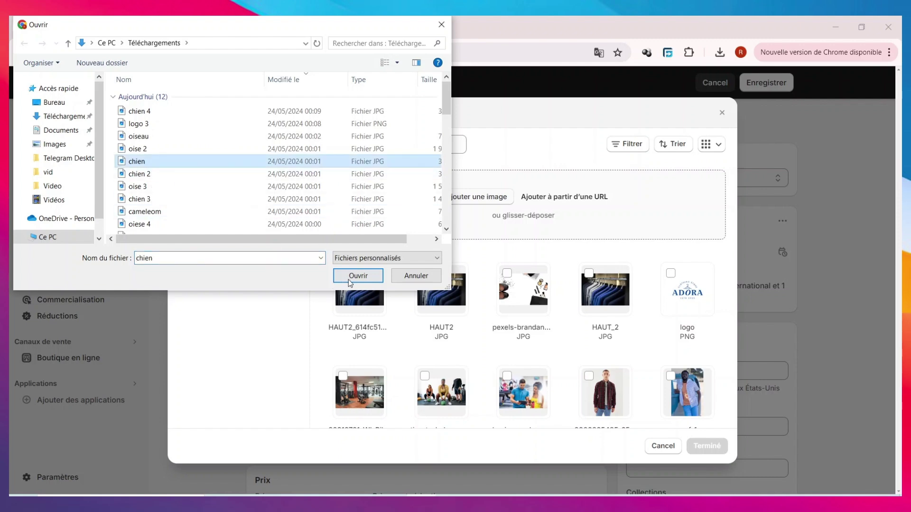
left_click(341, 279)
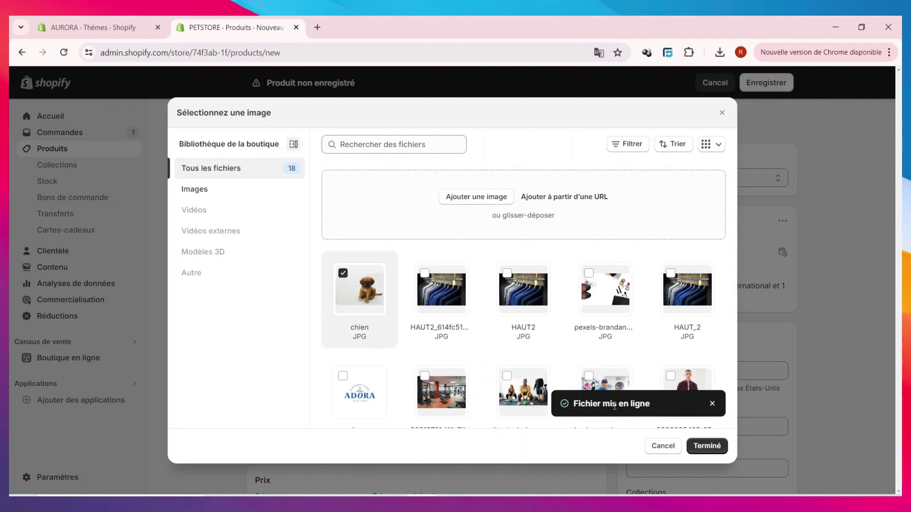
left_click(707, 446)
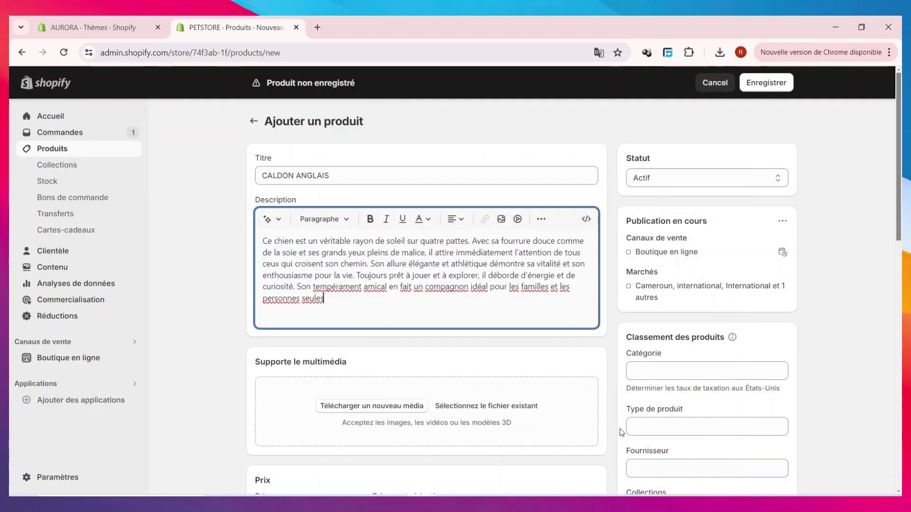
Step: Make the whole text of the product description bold
scroll(342, 305, "down", 1)
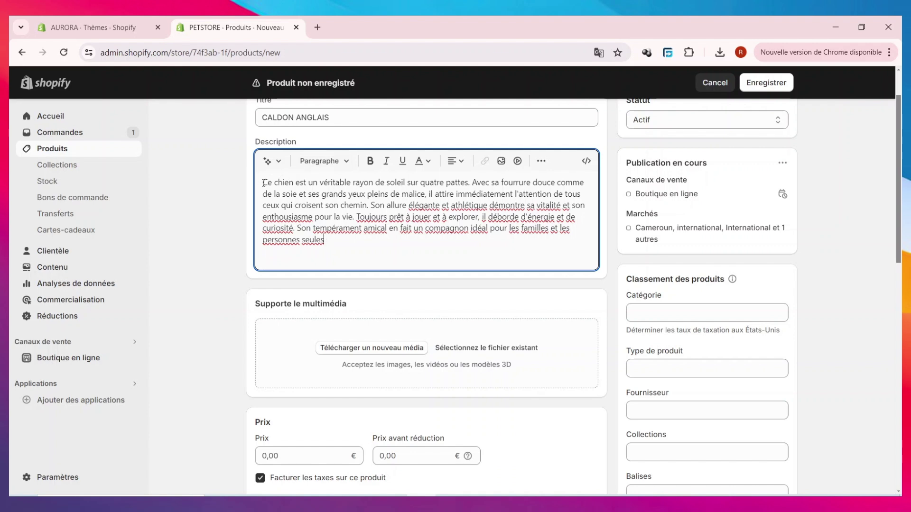
left_click_drag(264, 183, 346, 258)
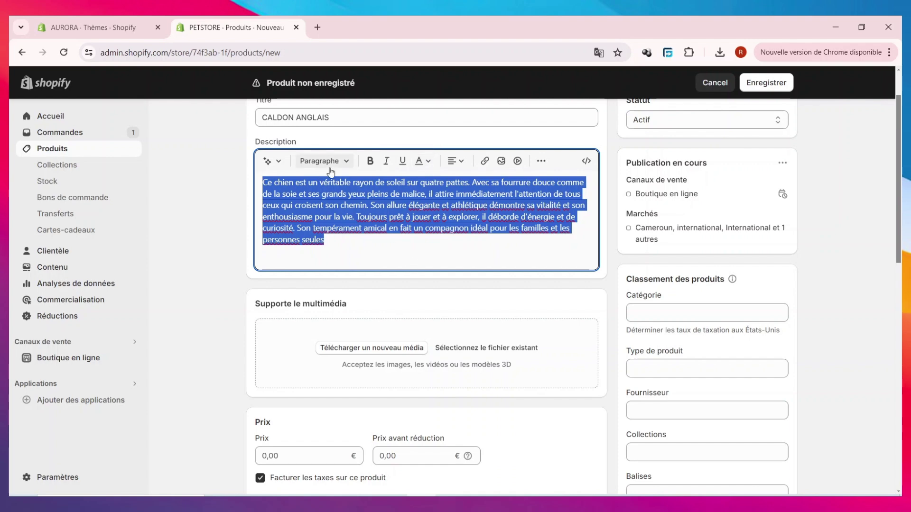
left_click(370, 161)
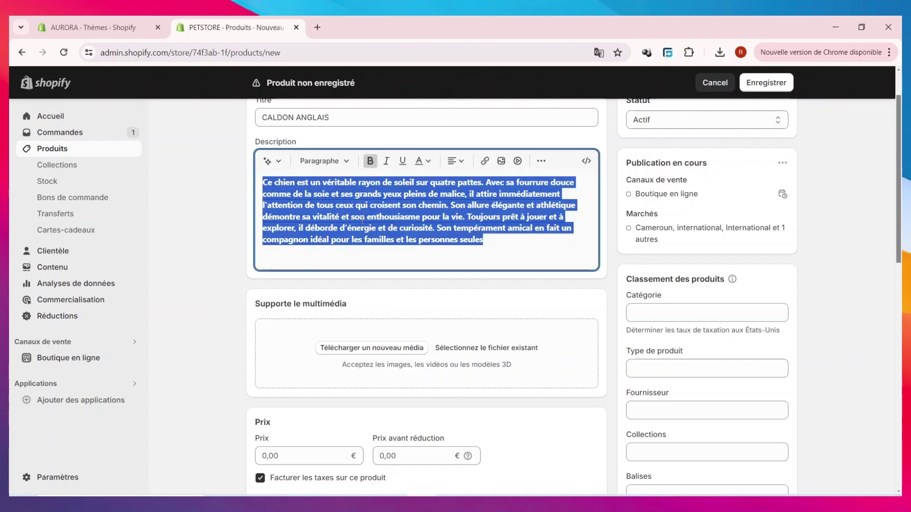
left_click(200, 243)
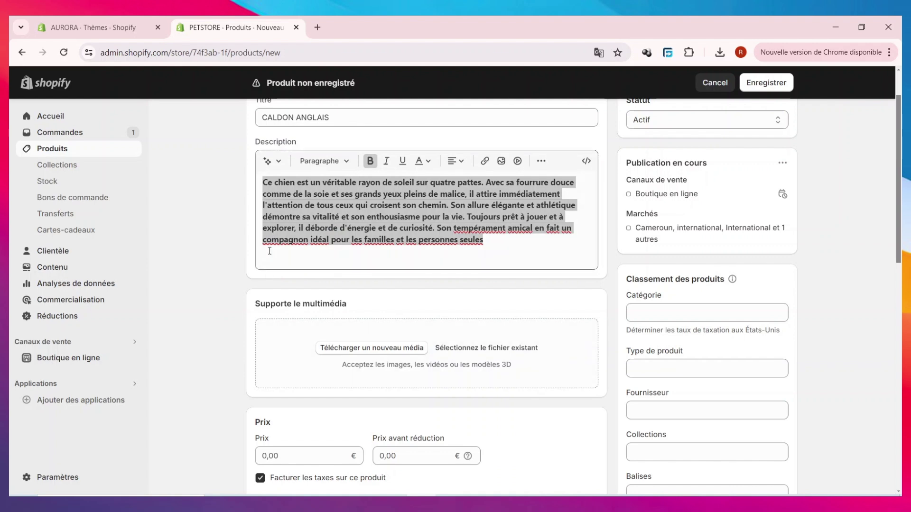
Step: Upload the JPG image "chien" from the Téléchargements folder as the product's media
left_click(308, 240)
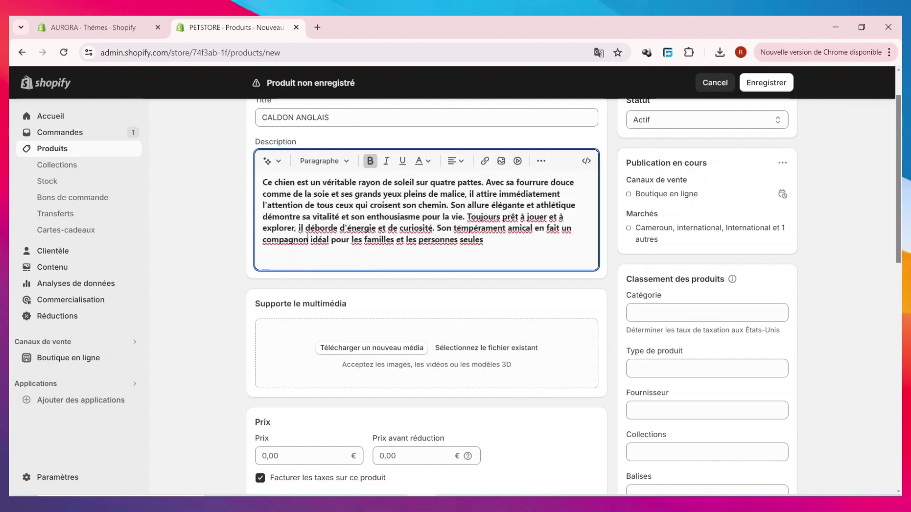
scroll(452, 257, "down", 2)
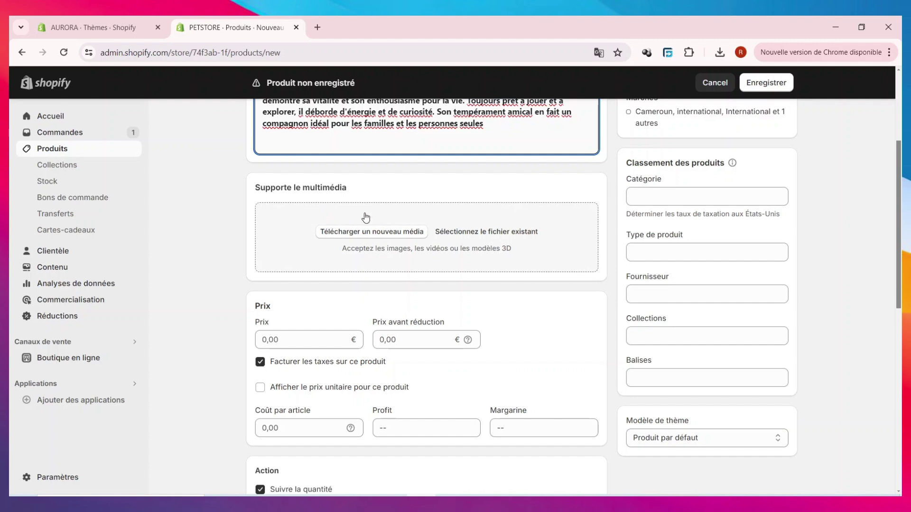
left_click(382, 233)
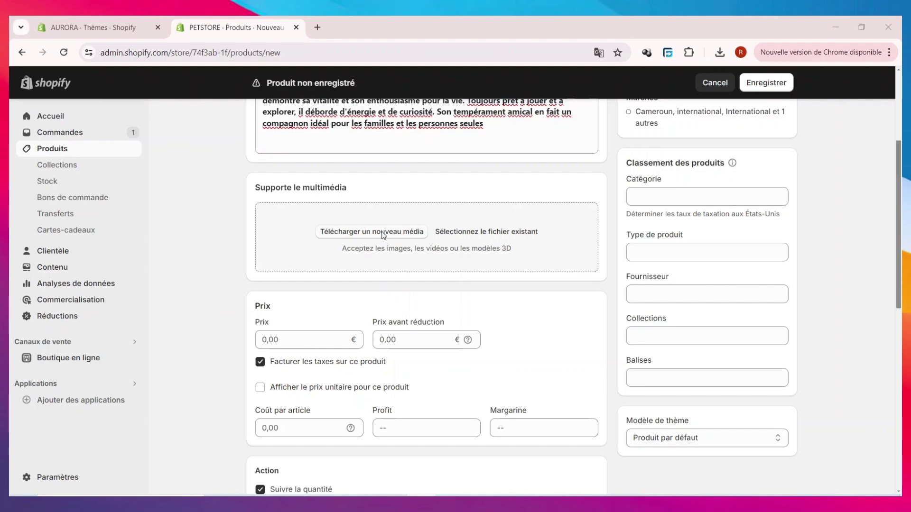
scroll(181, 163, "down", 1)
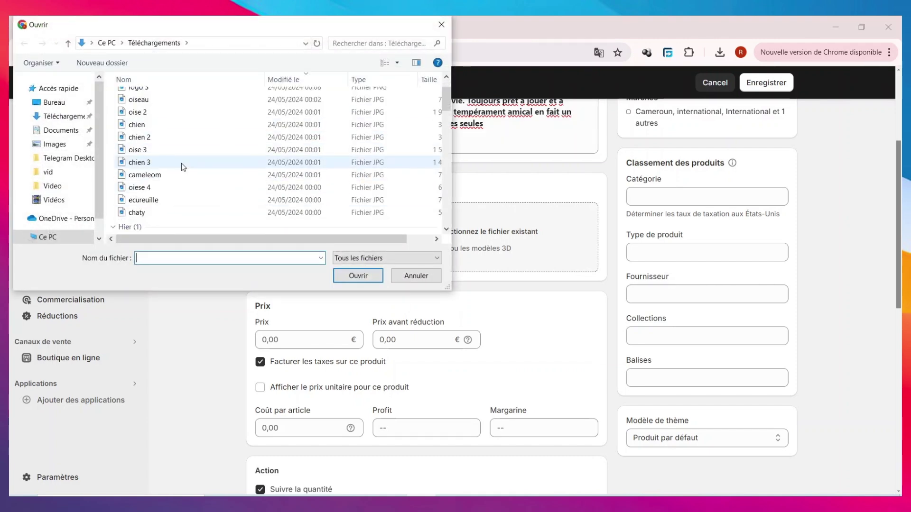
left_click(150, 128)
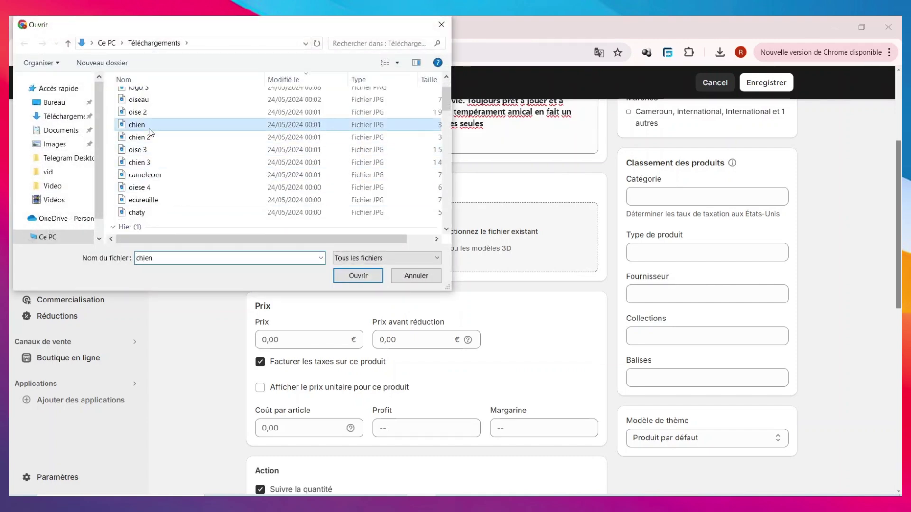
left_click(359, 276)
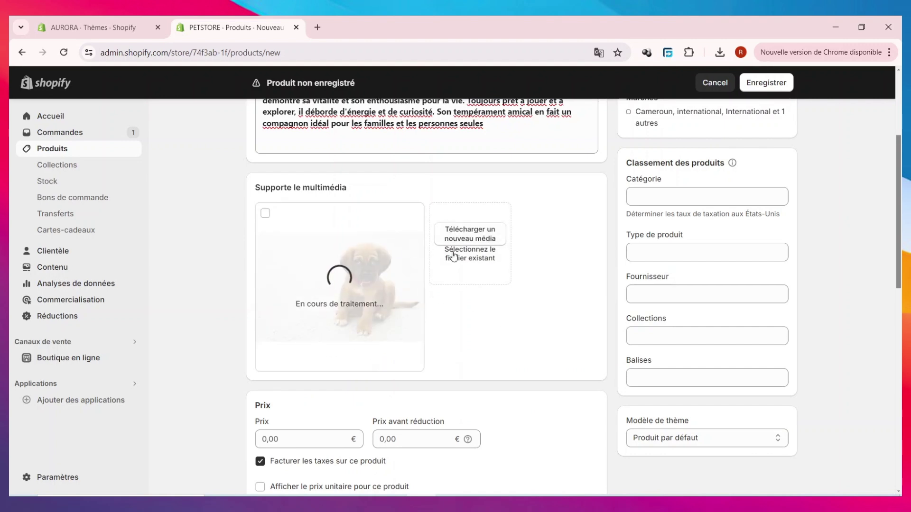
Step: Set the product's price to 500 € and its cost per item to 100 €
scroll(509, 315, "down", 4)
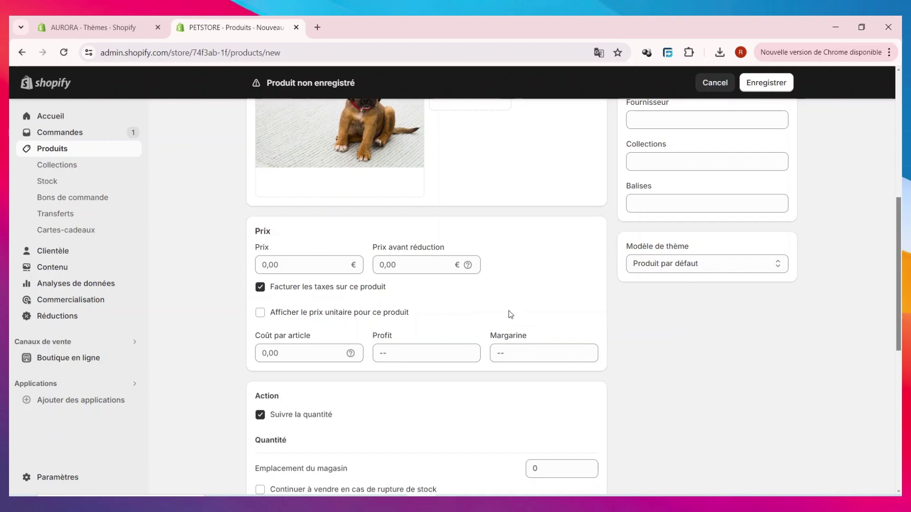
left_click(306, 264)
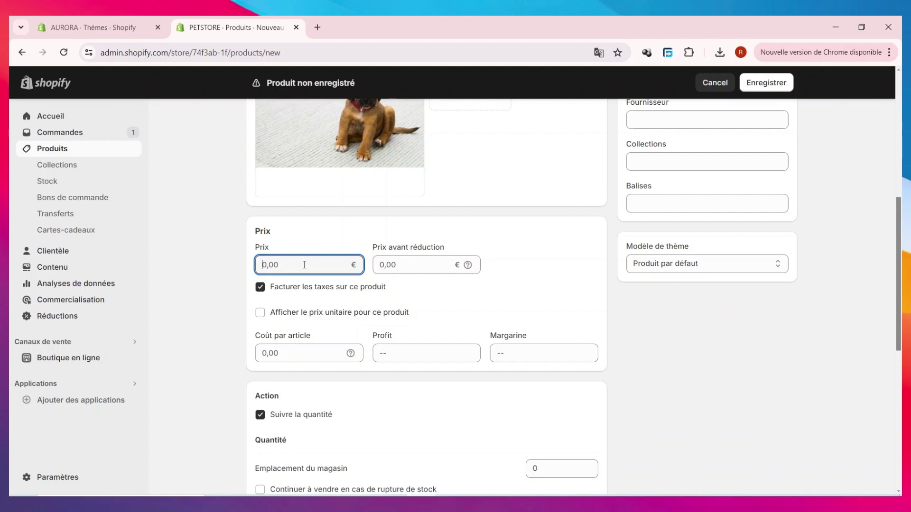
type("500")
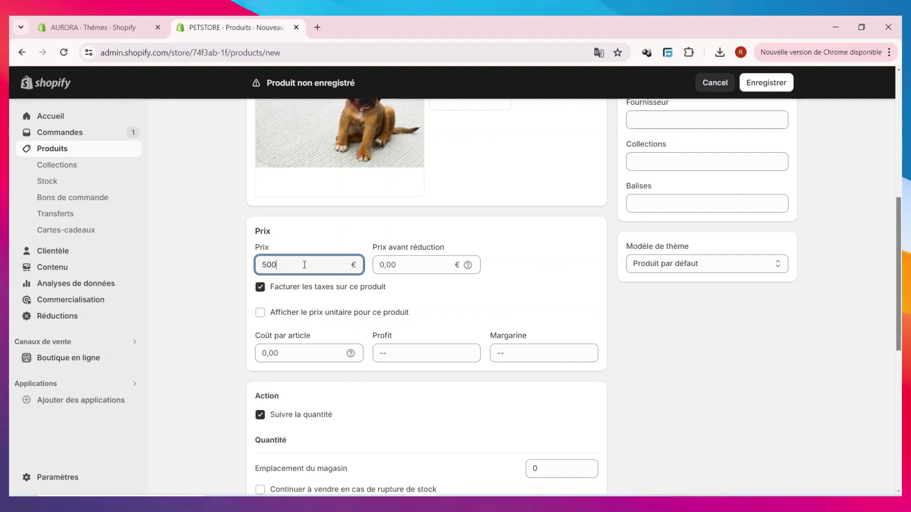
left_click(328, 349)
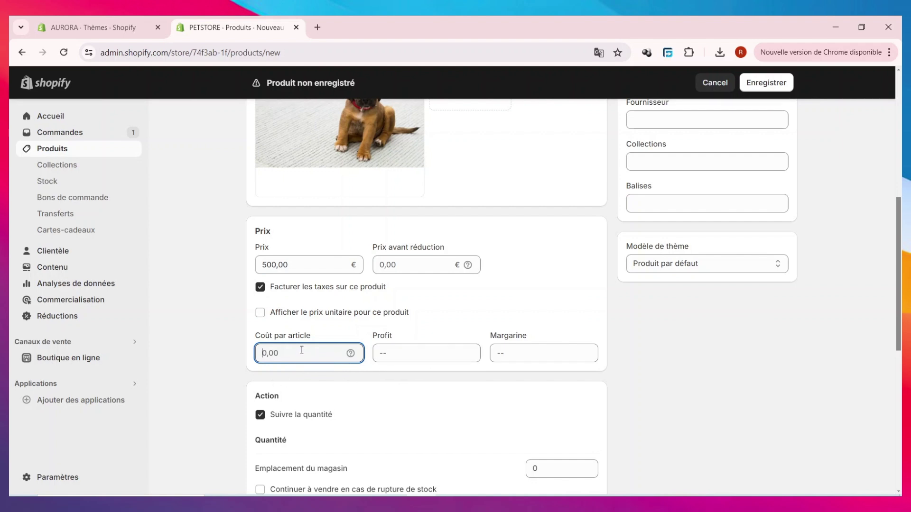
type("100")
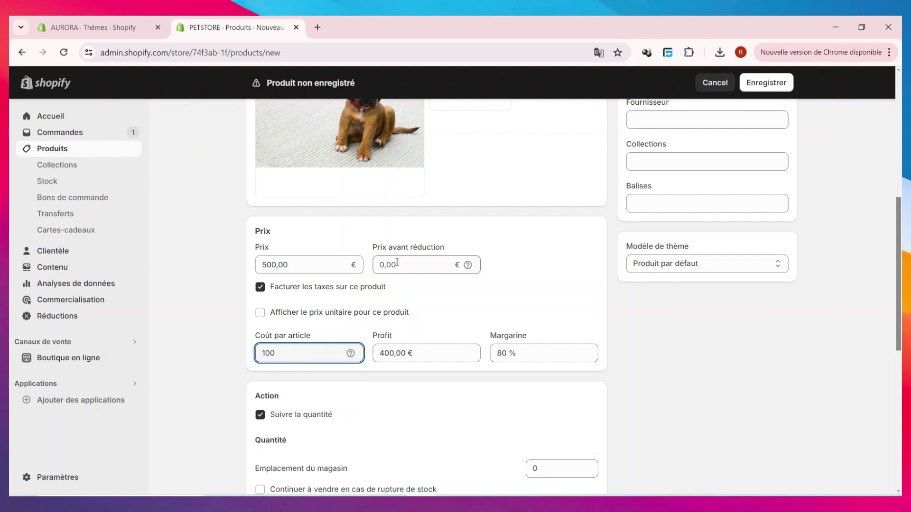
Step: Allow the product to continue selling when it is out of stock
scroll(371, 277, "down", 4)
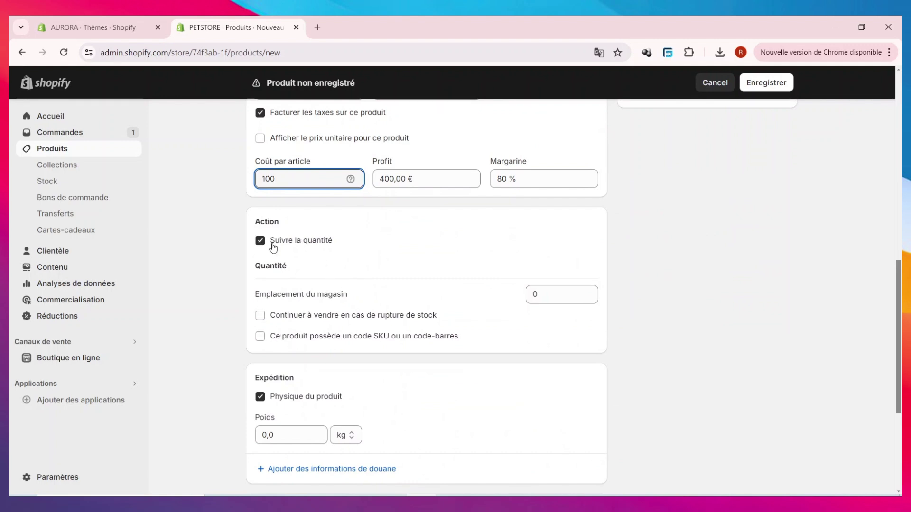
left_click(260, 316)
Step: Edit the product's search engine listing and set its page meta title to "CHIEN DE RACE PURE"
scroll(384, 315, "down", 4)
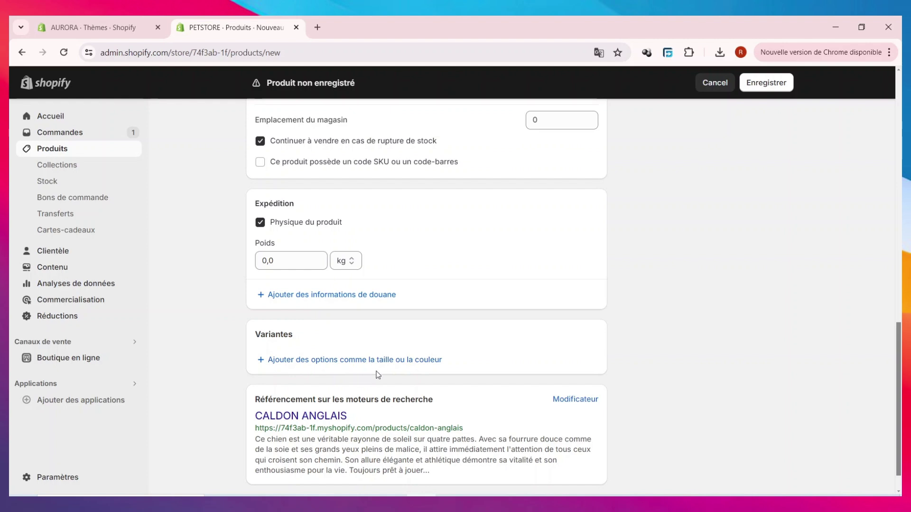
scroll(386, 339, "down", 1)
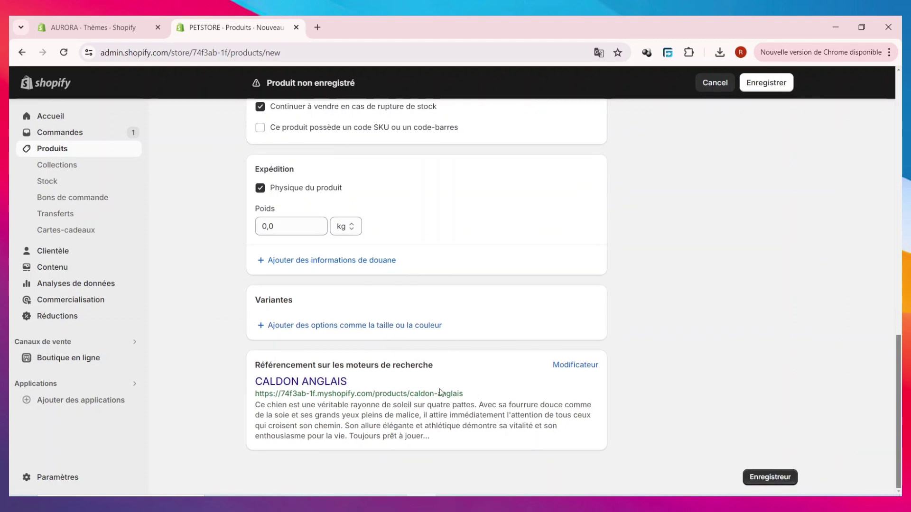
left_click(591, 372)
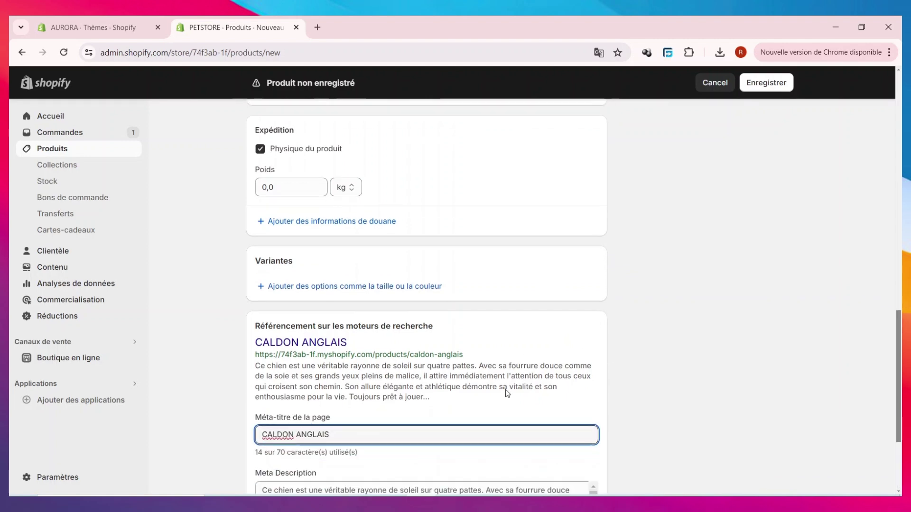
scroll(505, 389, "down", 3)
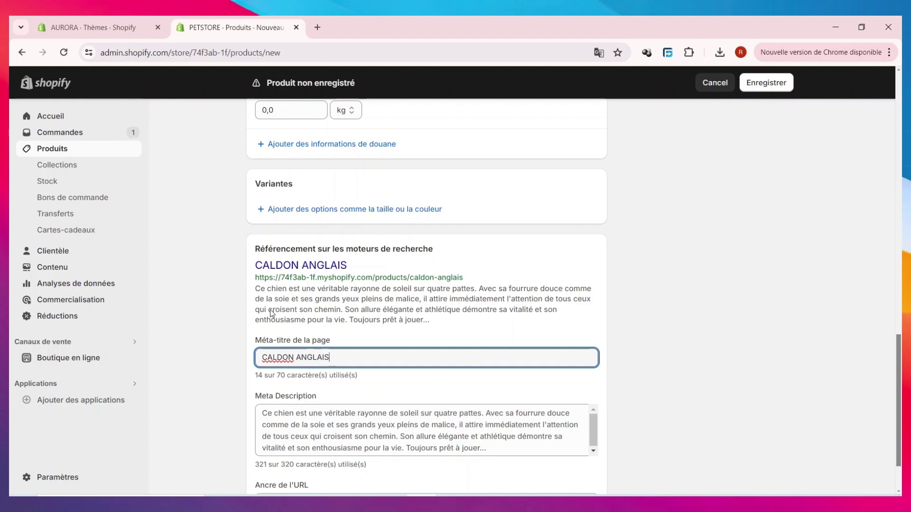
scroll(332, 309, "down", 2)
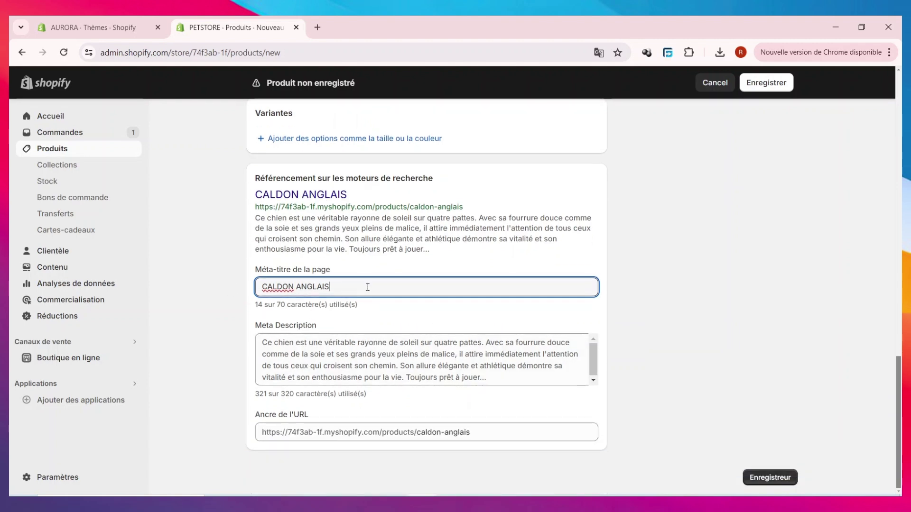
triple_click(366, 287)
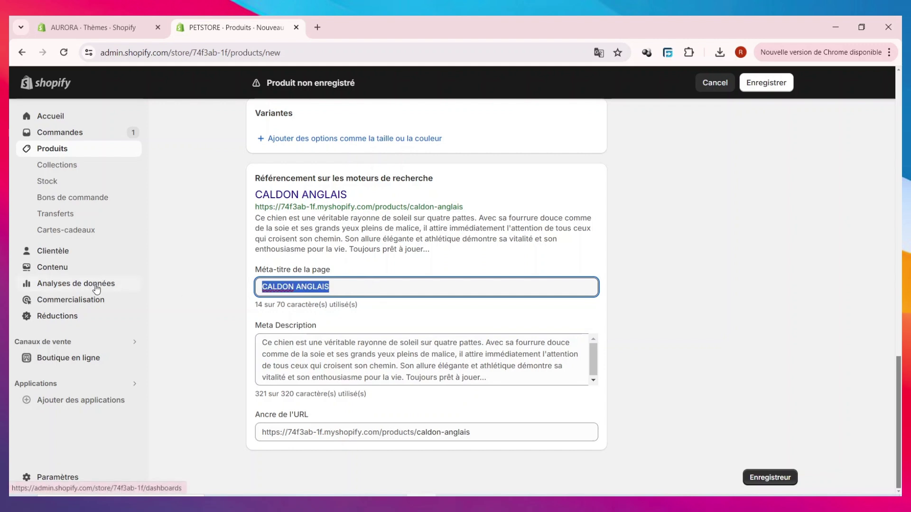
type("CHIEM")
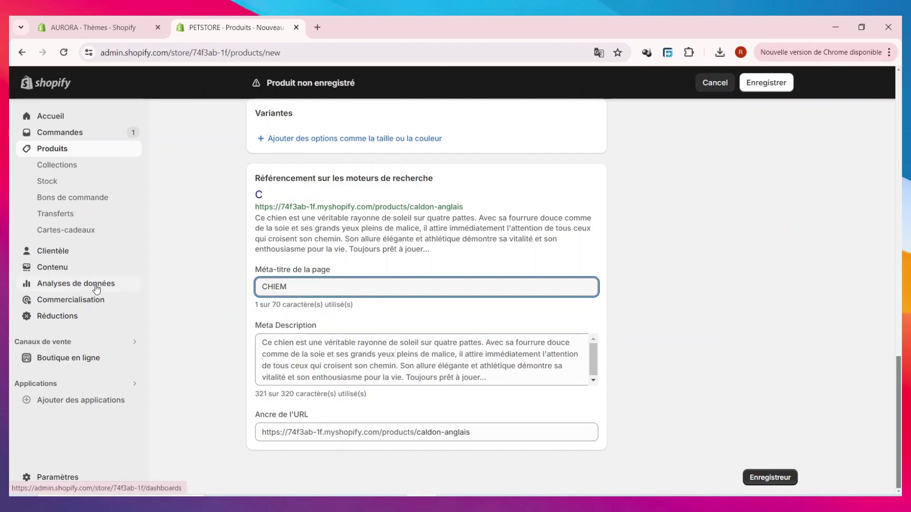
key("BackSpace")
type("N DE RACE PURE")
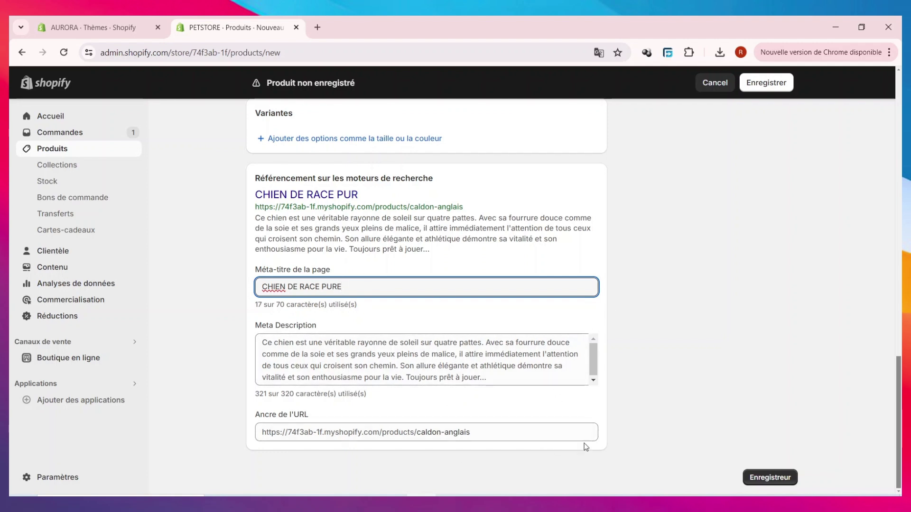
Step: Look back over the filled-in product form and choose Actif as the product's status
scroll(372, 403, "up", 10)
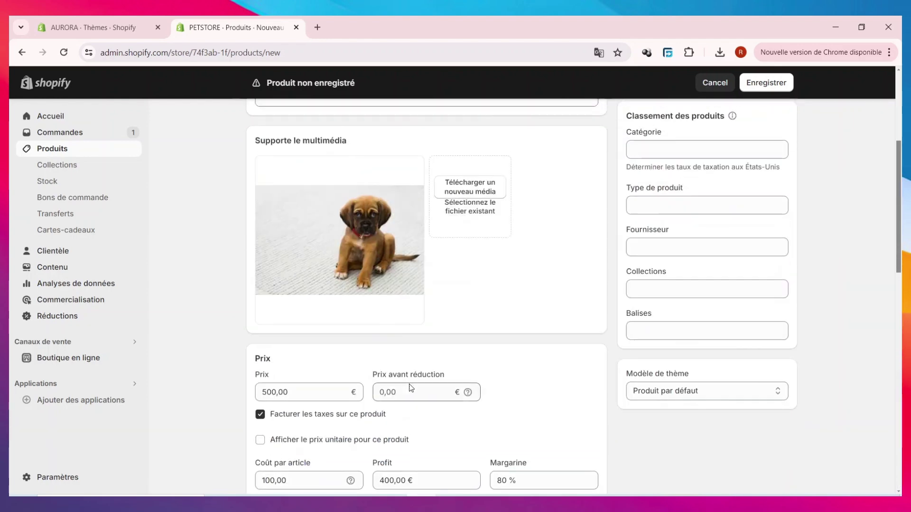
scroll(409, 384, "down", 10)
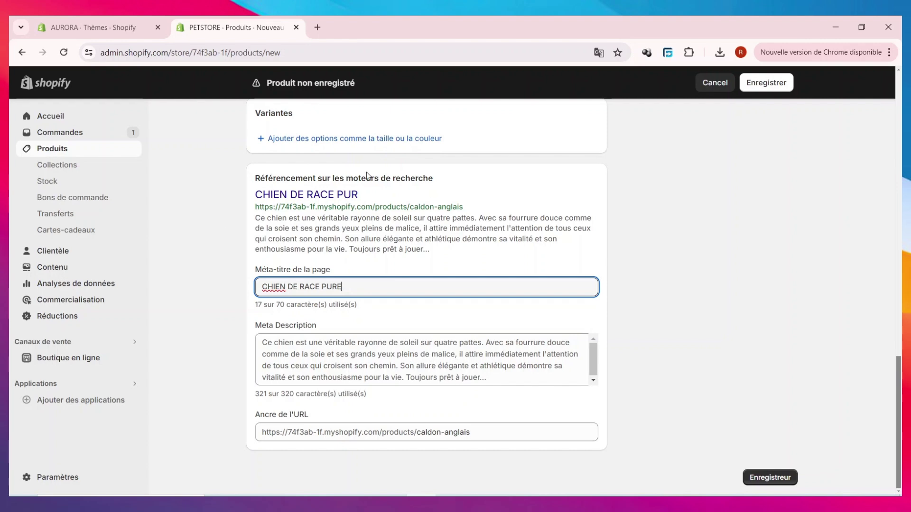
scroll(553, 338, "up", 10)
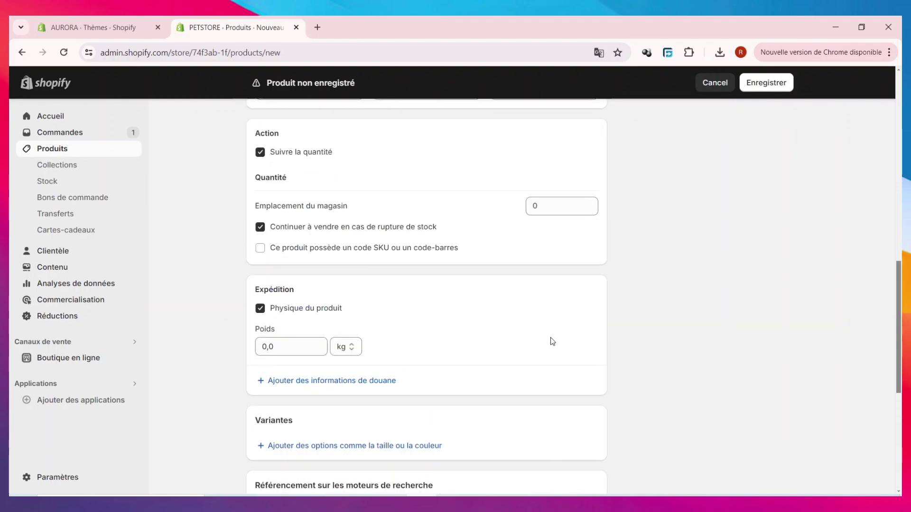
scroll(550, 361, "down", 3)
scroll(547, 373, "up", 10)
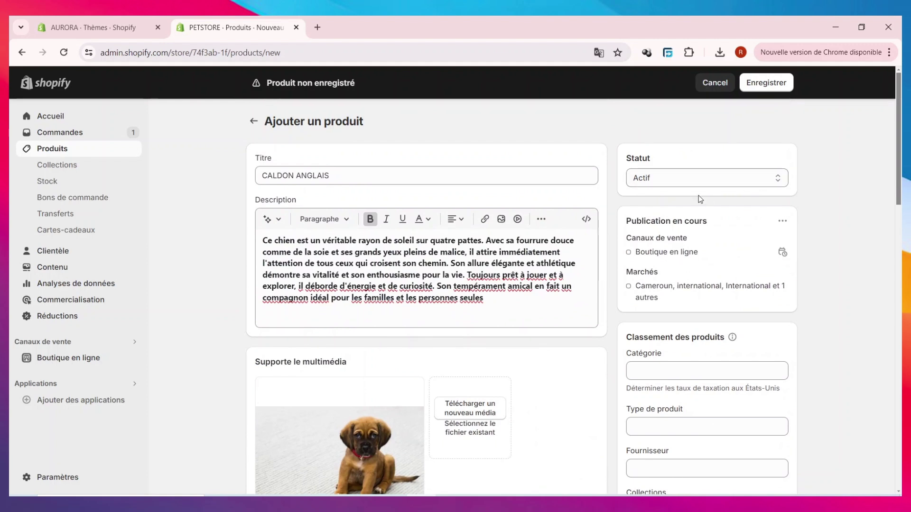
left_click(668, 179)
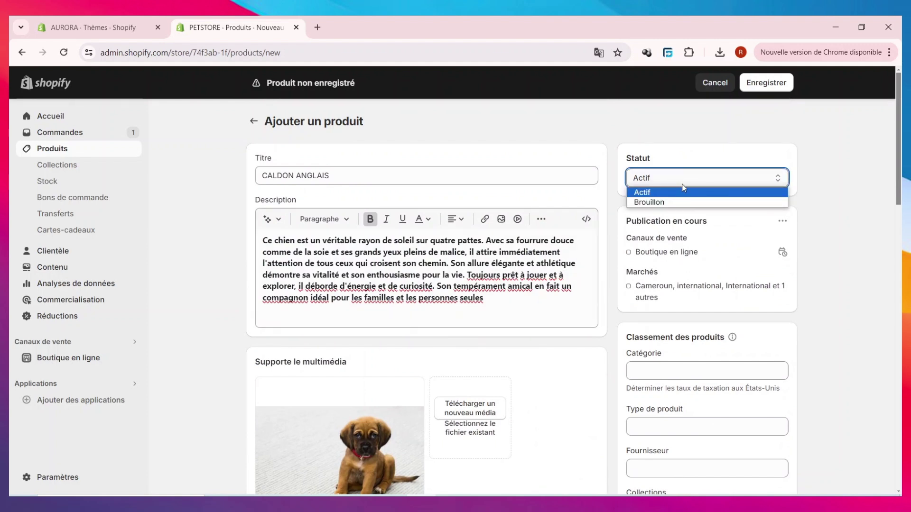
left_click(668, 194)
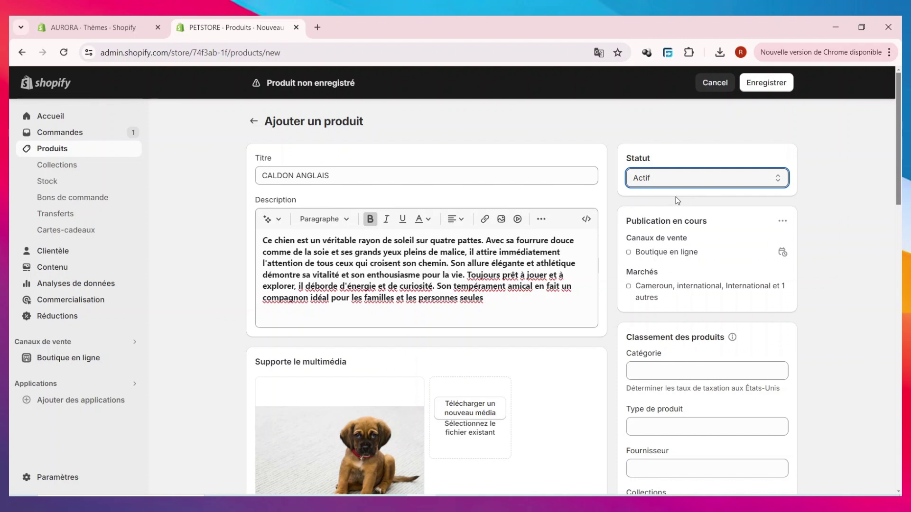
left_click(687, 180)
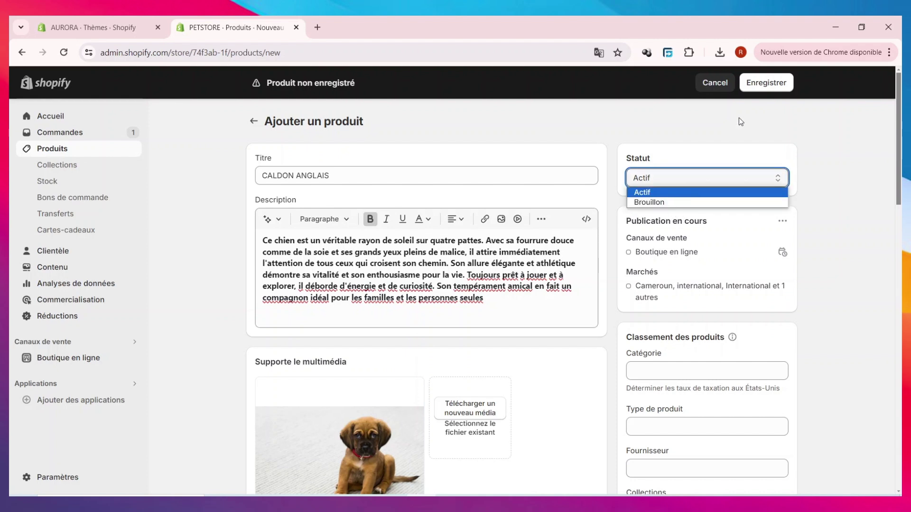
left_click(722, 192)
Step: Assign the category "Animaux et articles pour animaux de compagnie" and set the product type to "ANIMALERIE"
scroll(691, 264, "down", 3)
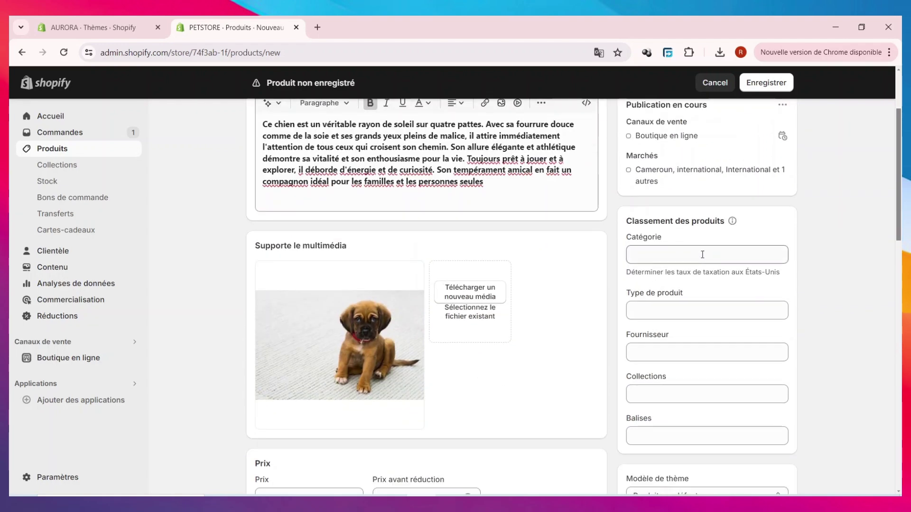
left_click(677, 259)
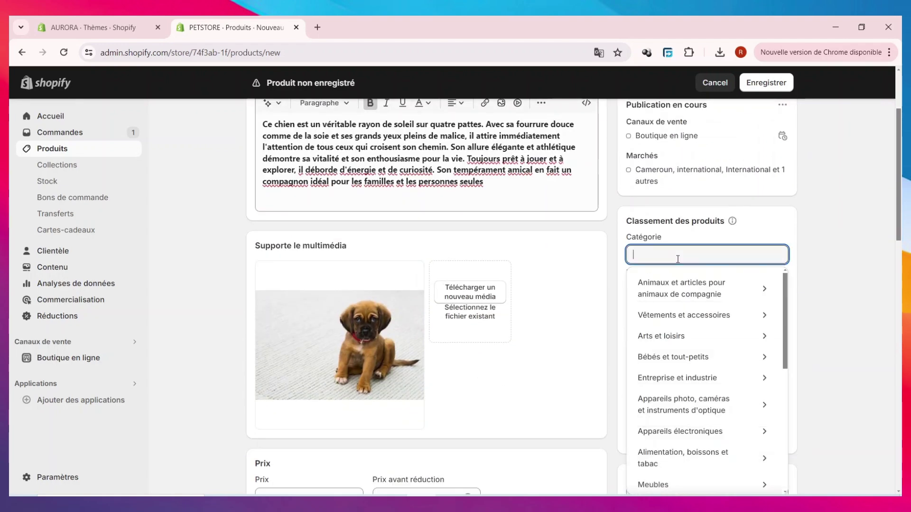
left_click(703, 289)
left_click(674, 313)
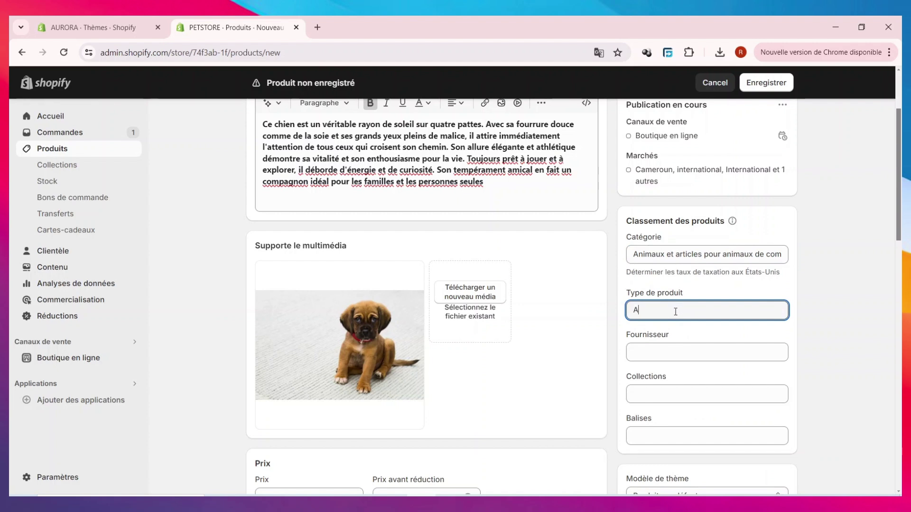
type("ANIMALERIE")
Step: Set the product's vendor to "PETSTORE" and check the available collections without assigning one
left_click(646, 360)
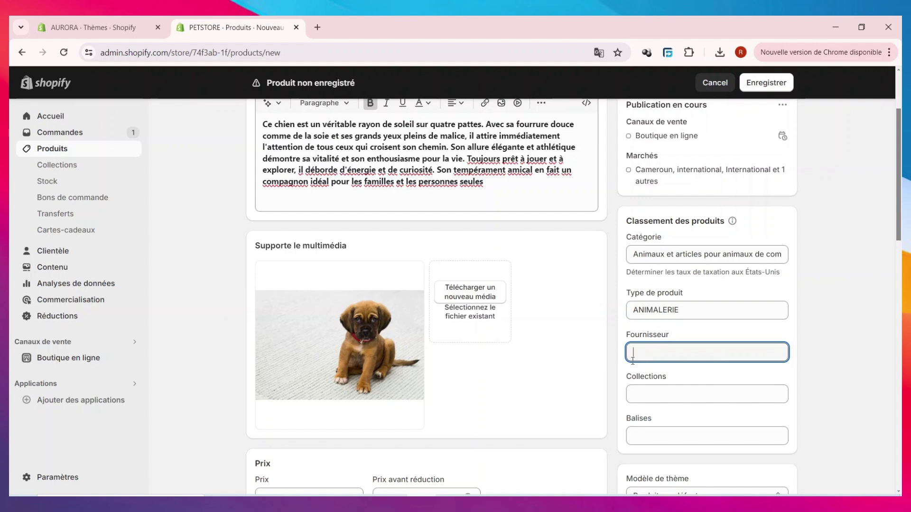
type("PETSTORE")
key("Escape")
left_click(663, 396)
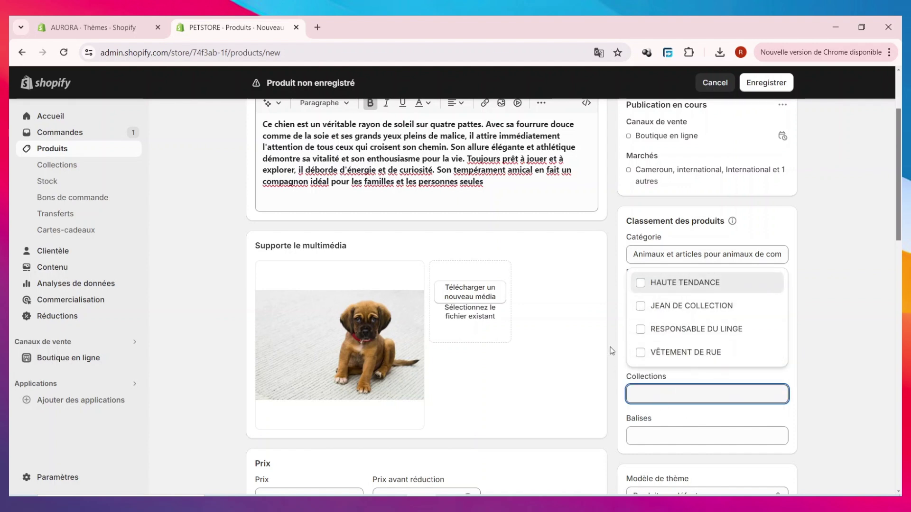
left_click(806, 317)
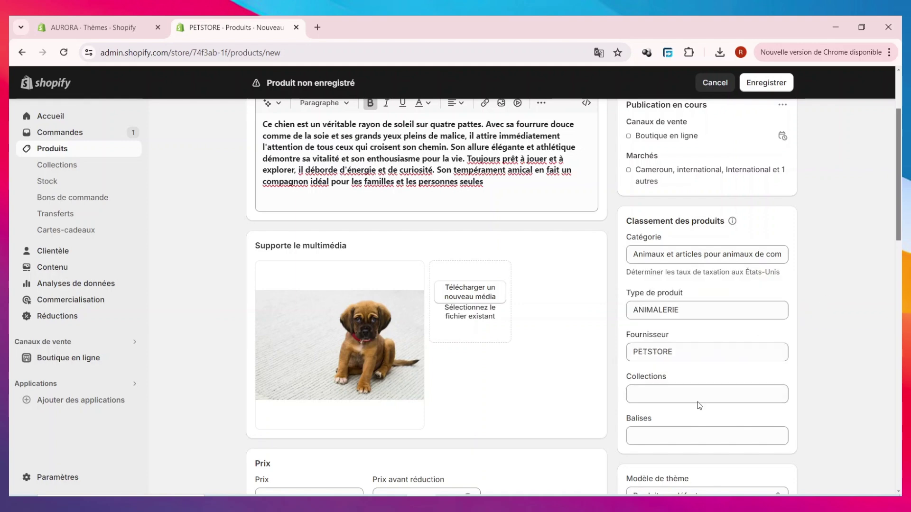
Step: Add the tags "CALDON" and "CHIEN ANGLAIS" to the product
scroll(693, 370, "down", 4)
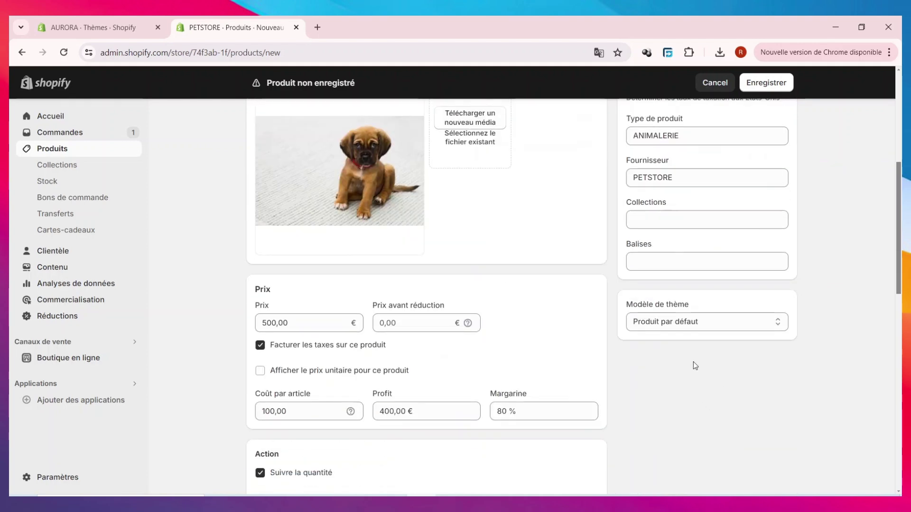
left_click(678, 262)
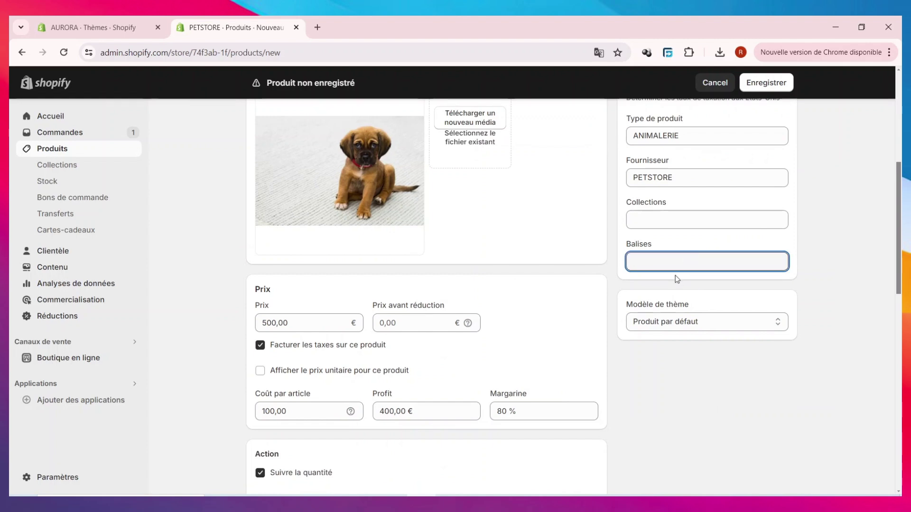
type("CA")
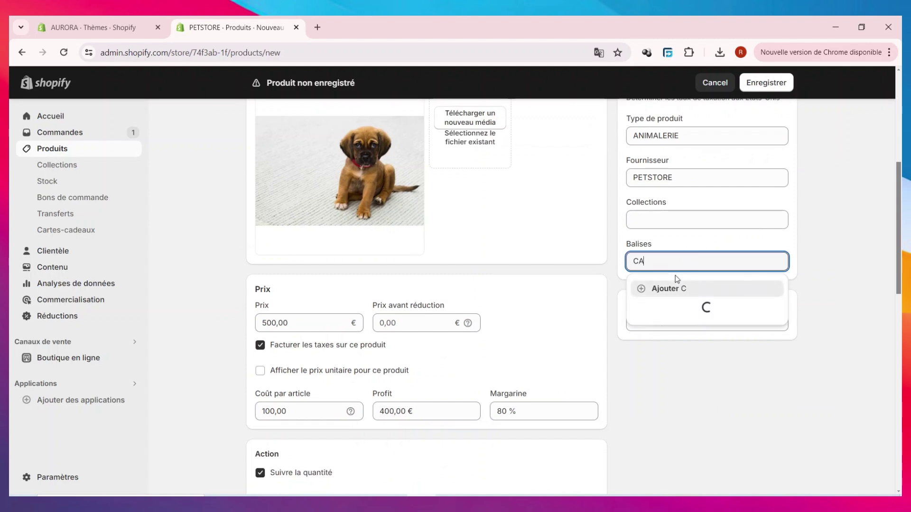
type("LDON")
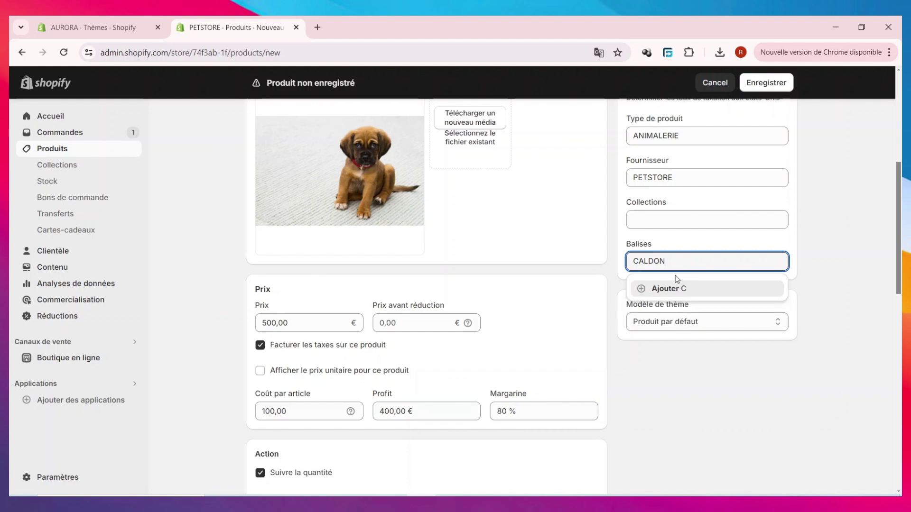
key("Return")
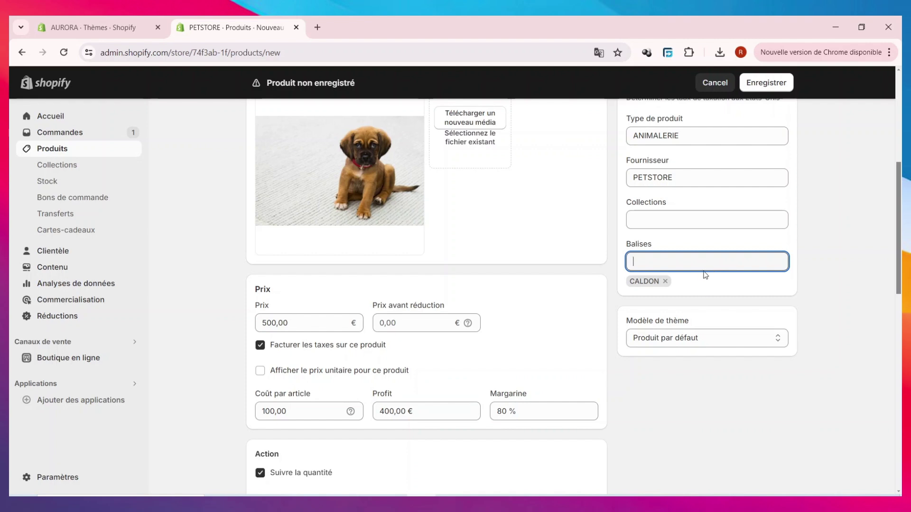
type("A")
key("BackSpace")
type("CHIEN A")
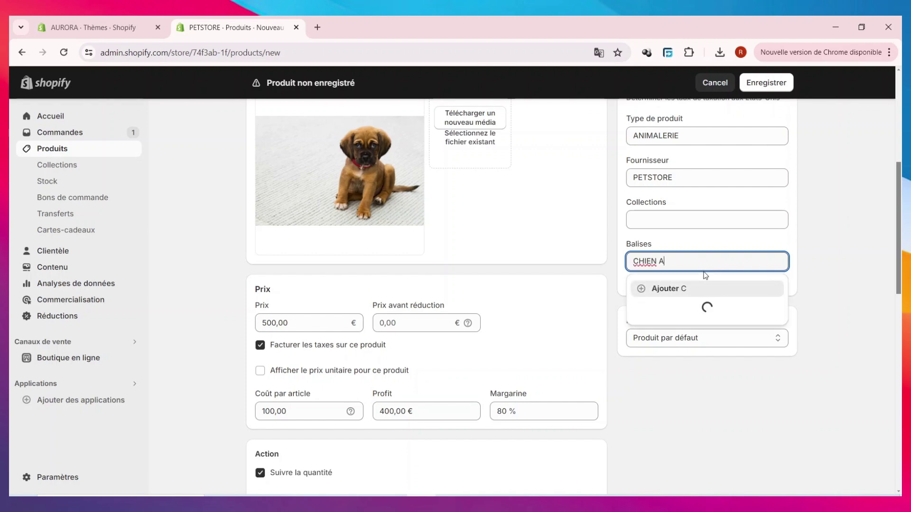
type("NGL")
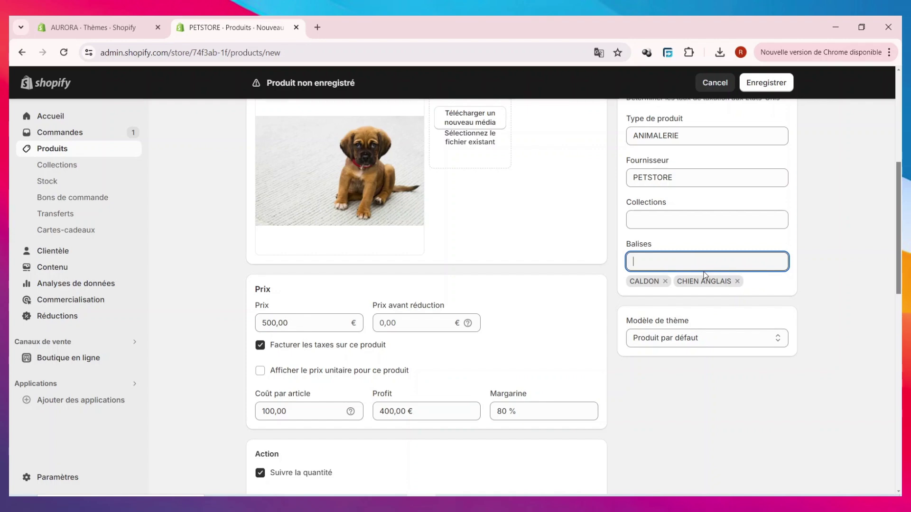
Step: Choose "Produit par défaut" as the product's theme template
scroll(701, 304, "up", 2)
scroll(703, 326, "down", 2)
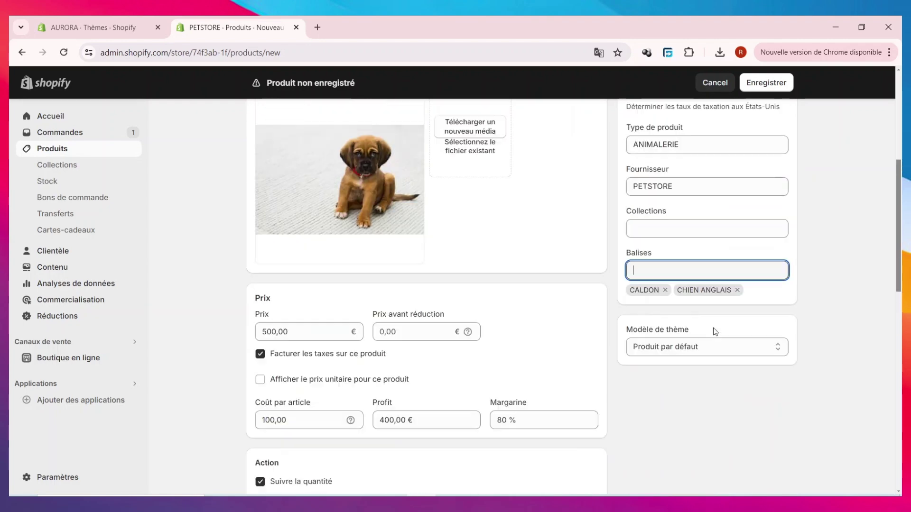
scroll(655, 329, "up", 4)
scroll(739, 315, "down", 4)
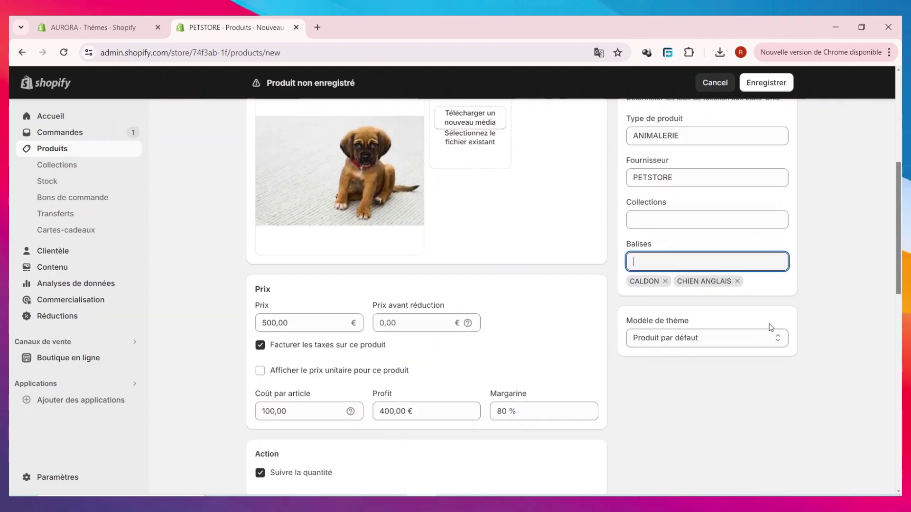
left_click(731, 346)
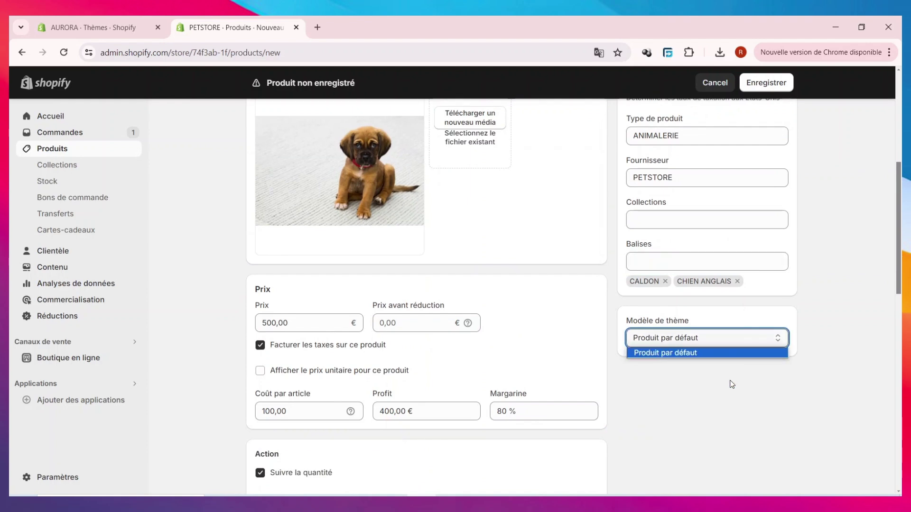
left_click(726, 357)
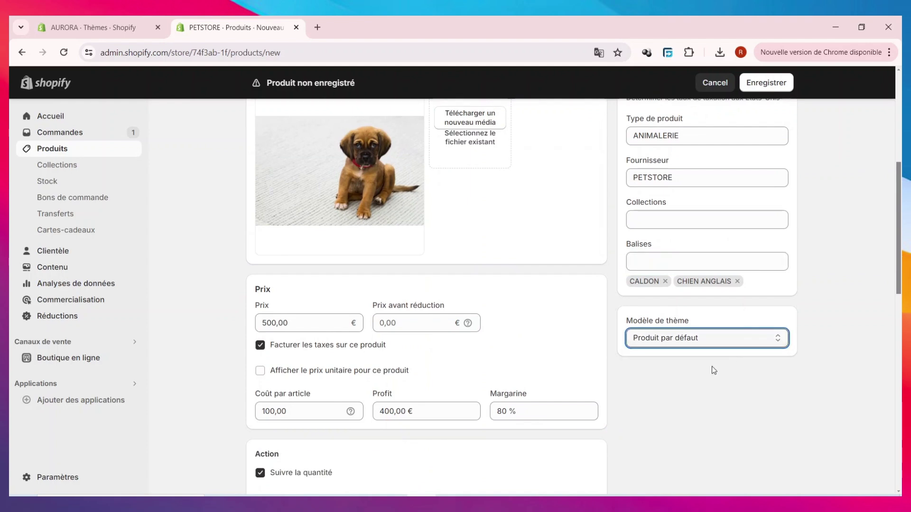
Step: Save the CALDON ANGLAIS product and return to the product list
scroll(688, 370, "up", 6)
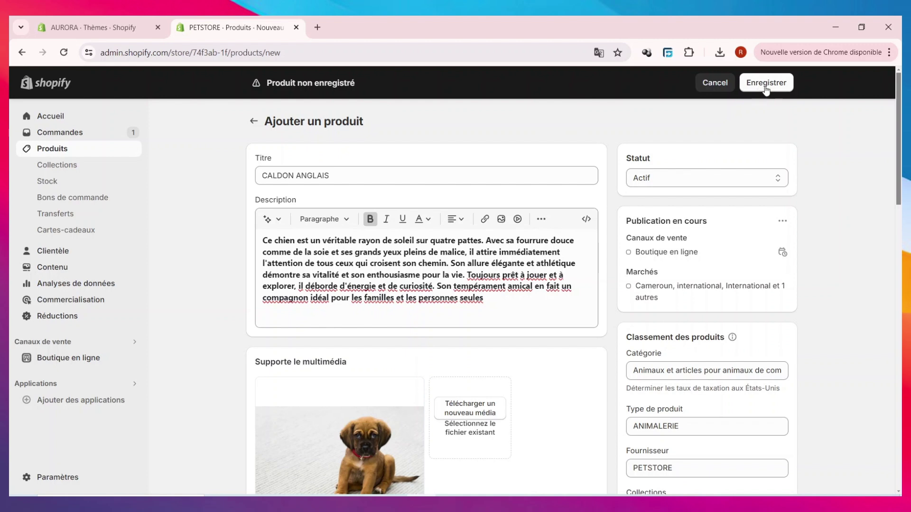
left_click(765, 83)
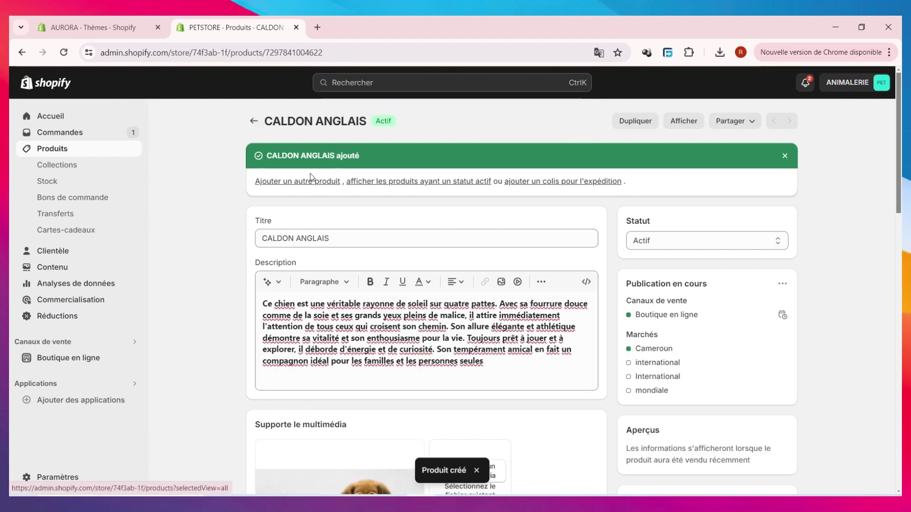
left_click(253, 122)
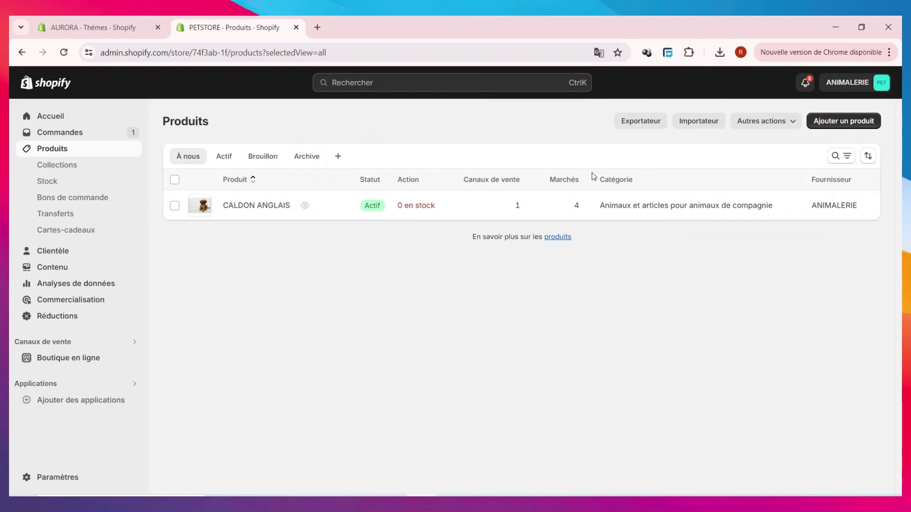
Step: Start adding another product and title it "PEROQUET ECOSSAIS"
left_click(854, 123)
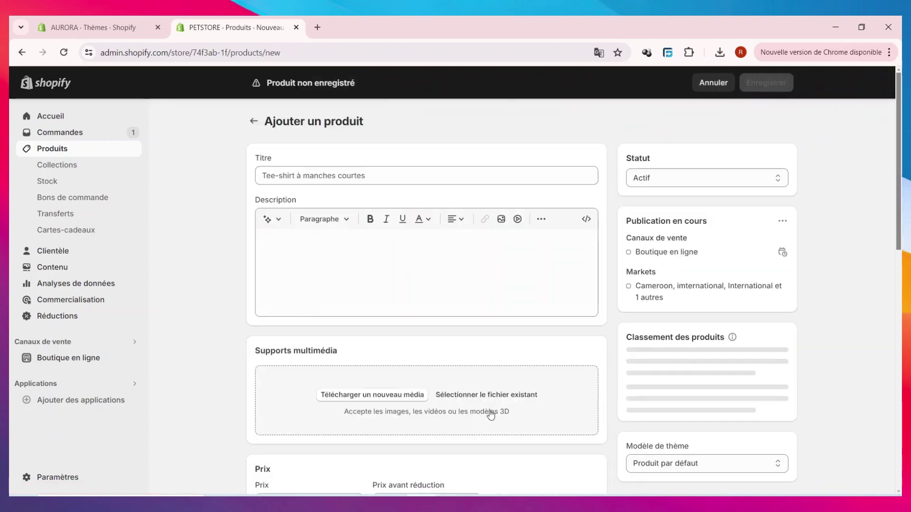
left_click(382, 176)
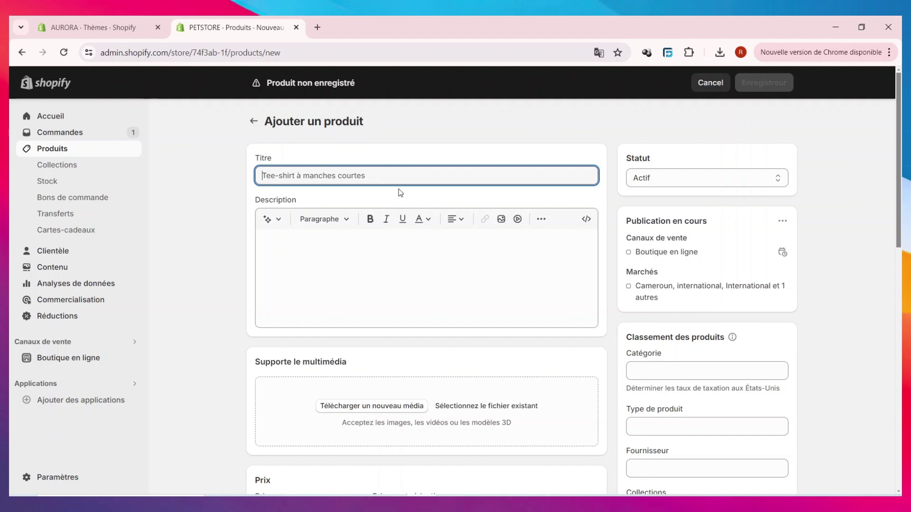
type("PE")
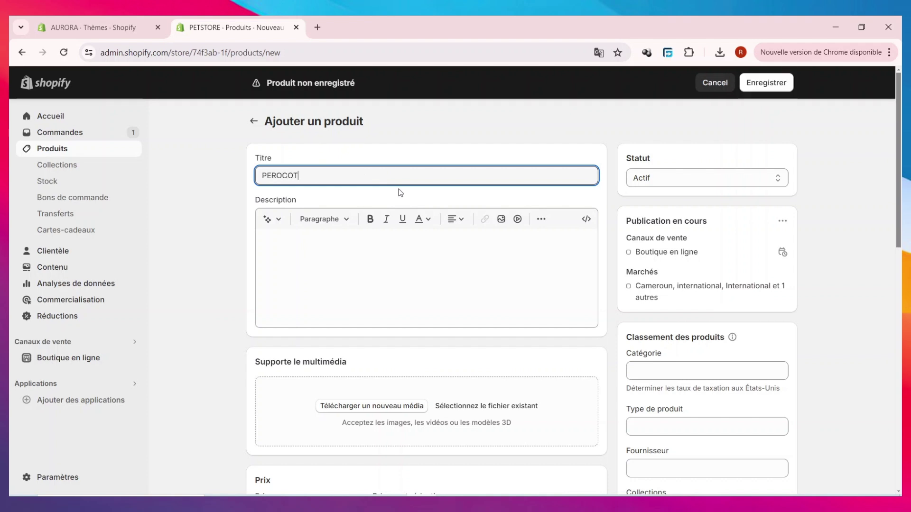
type("ROCOT")
key("BackSpace")
key("BackSpace")
key("BackSpace")
key("BackSpace")
type("QUET ECOSSAIS")
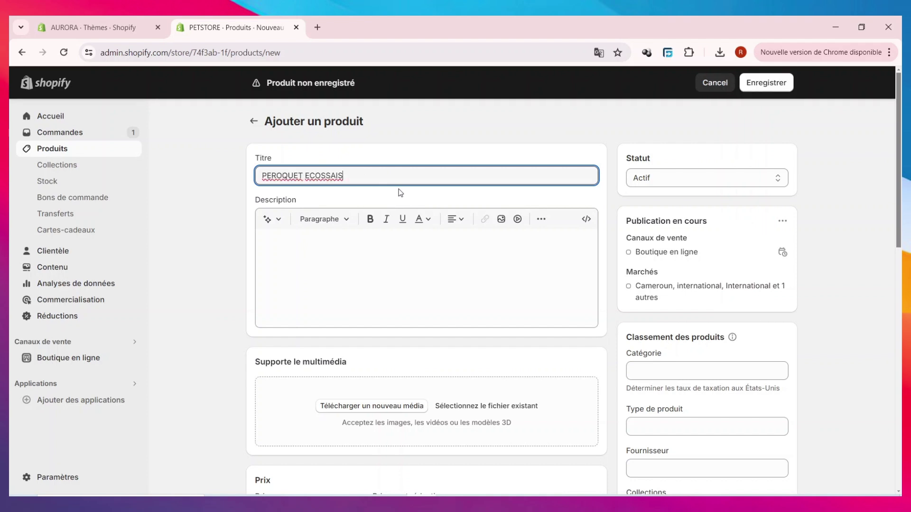
Step: Paste the copied text beginning "Ce PEROQUET est un véritable rayon de soleil" into the product's description
left_click(412, 244)
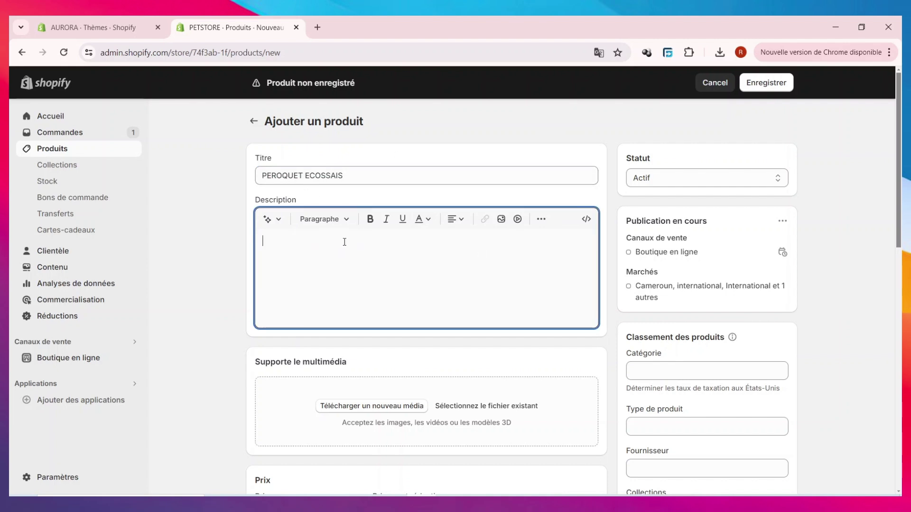
right_click(293, 246)
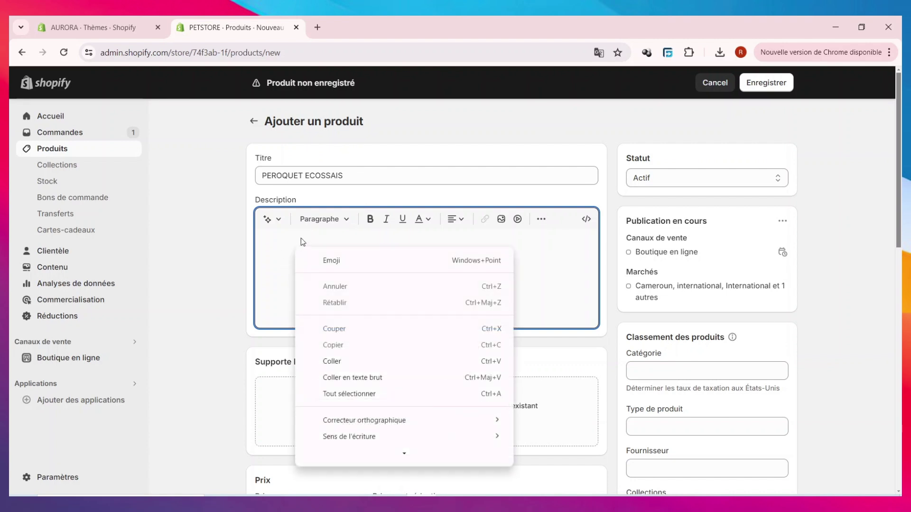
right_click(301, 239)
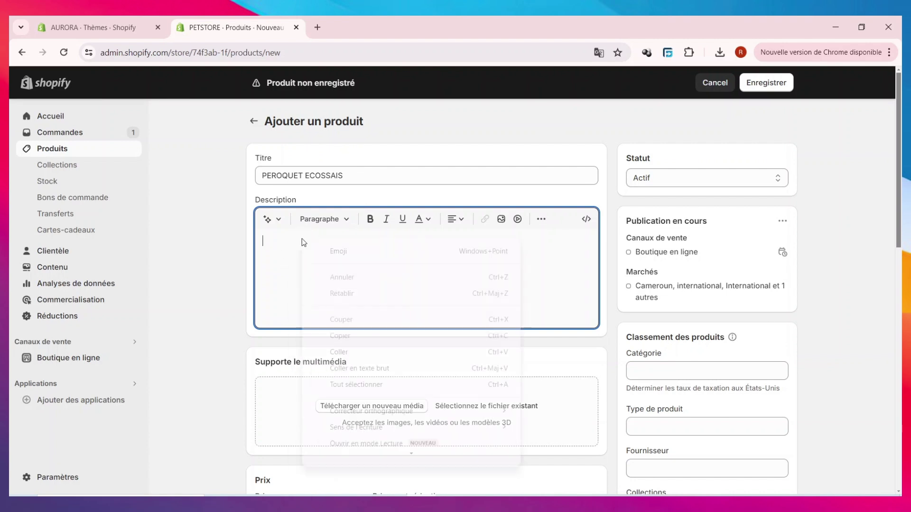
left_click(381, 352)
Step: Upload the parrot picture "oise 2" from the Téléchargements folder as the product's media
scroll(380, 349, "down", 3)
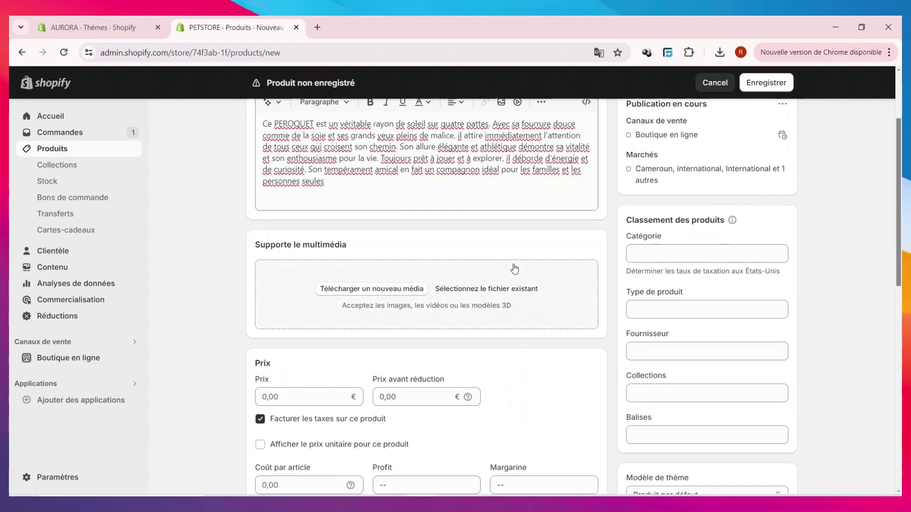
scroll(515, 269, "down", 1)
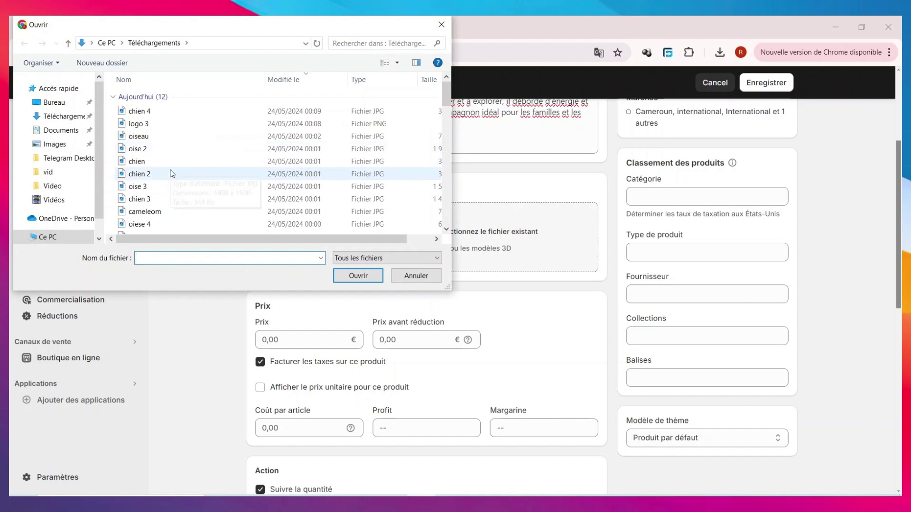
double_click(155, 152)
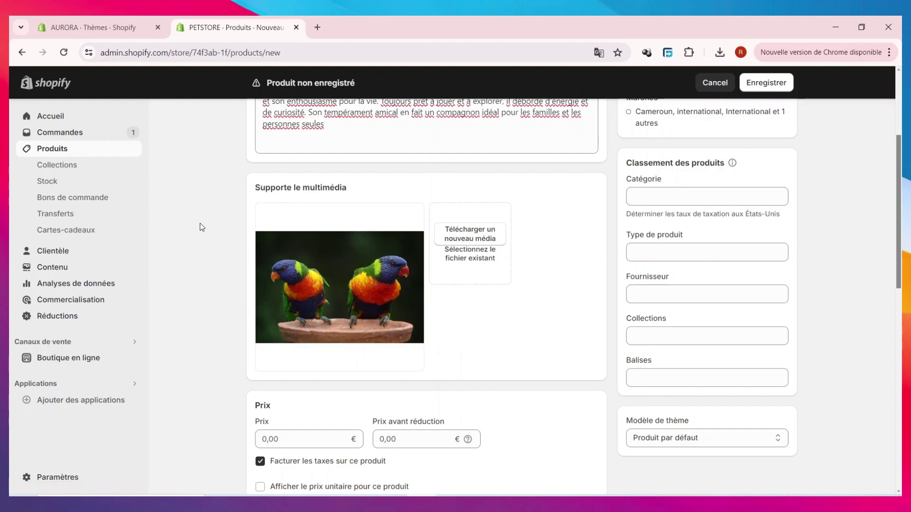
Step: Set the product's price to 1000 € and its cost per item to 300 €
scroll(562, 296, "down", 4)
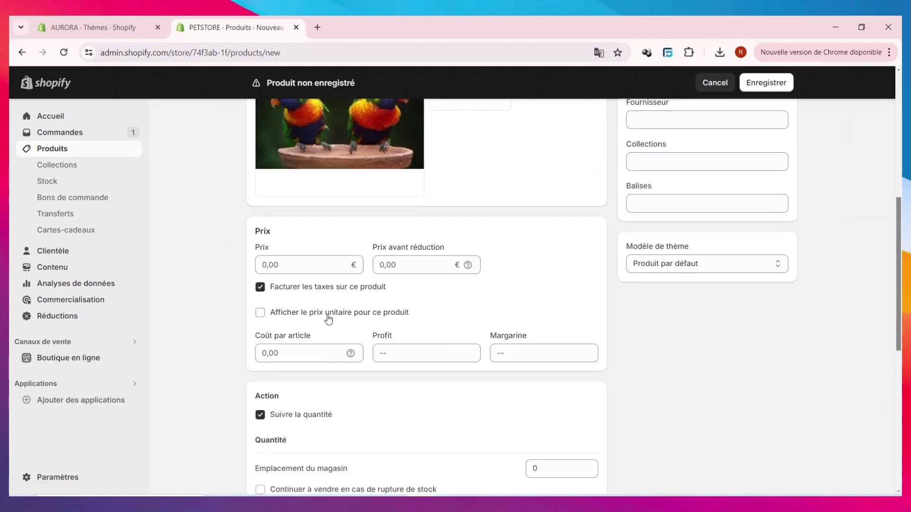
left_click(296, 264)
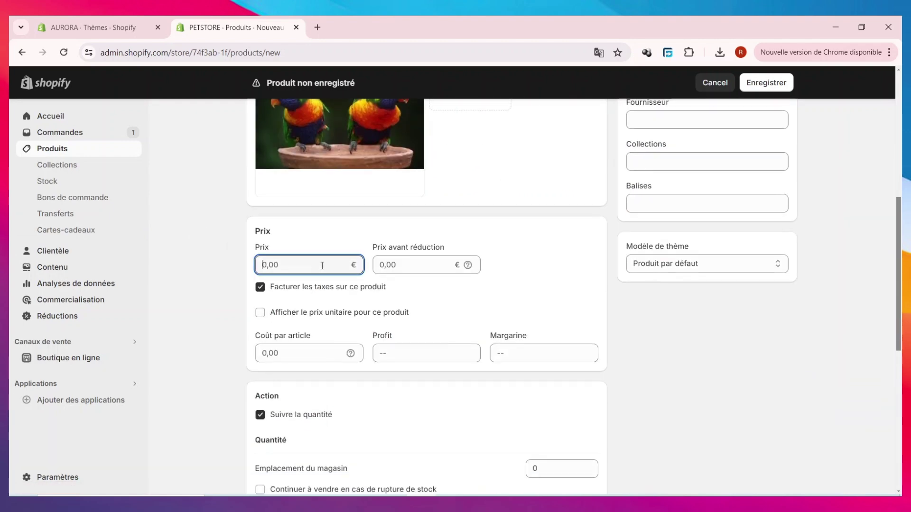
type("1000")
left_click(281, 357)
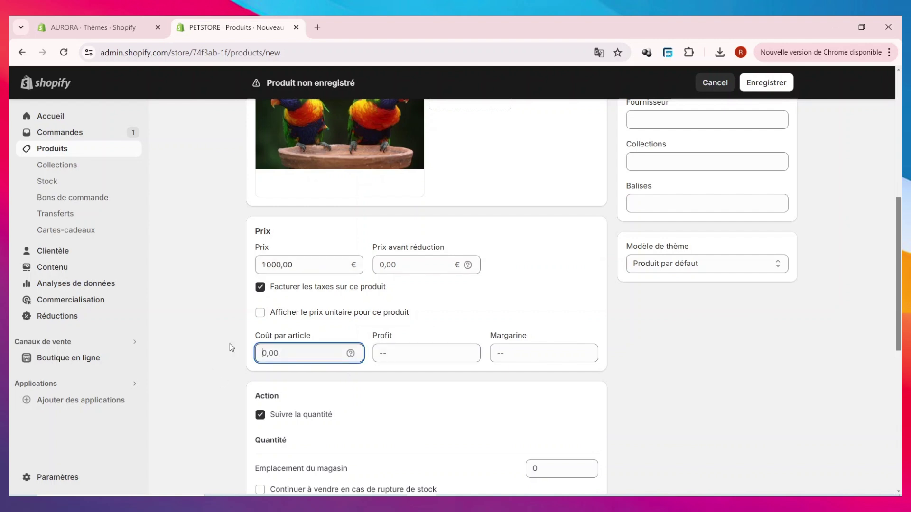
type("300")
Step: Allow the product to keep selling when out of stock and look over the shipping, variants and search listing sections
scroll(491, 370, "down", 4)
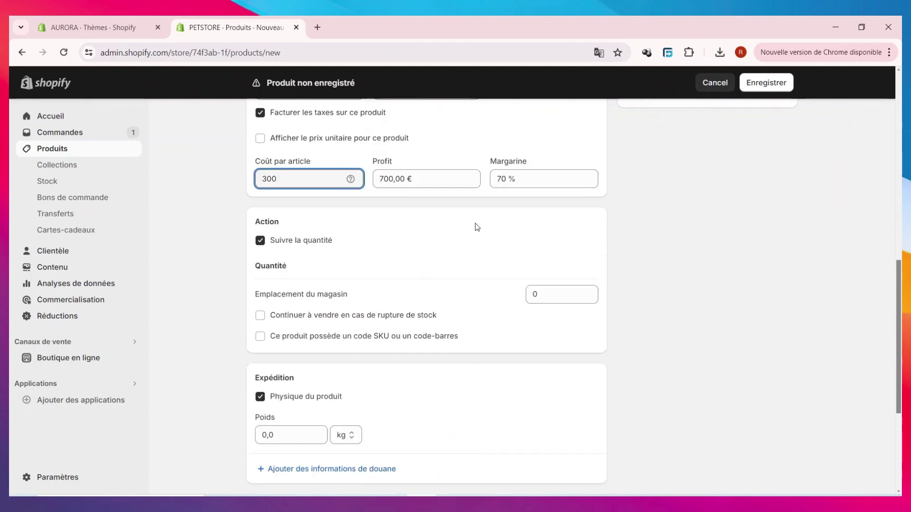
left_click(260, 315)
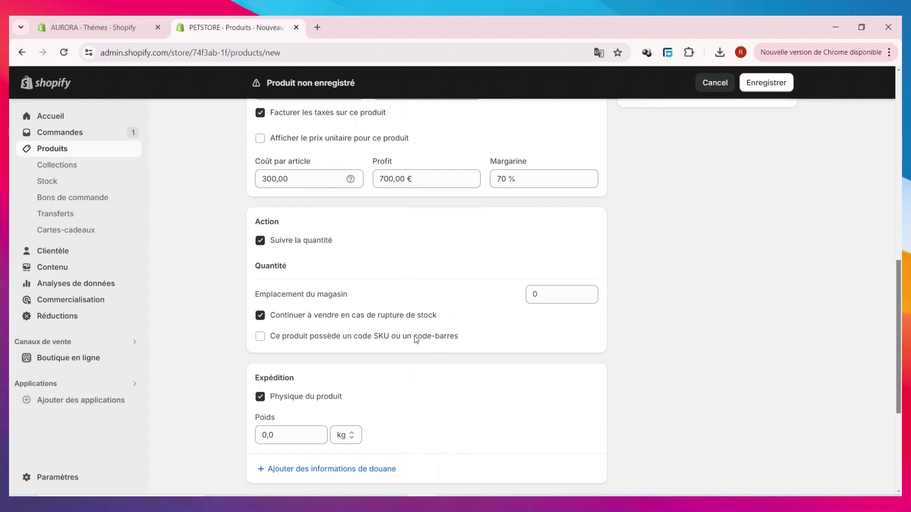
scroll(465, 321, "down", 5)
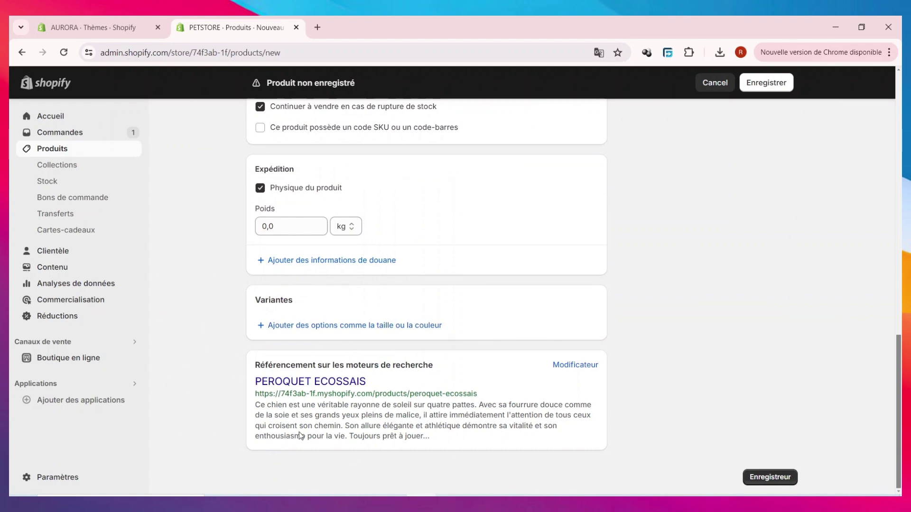
Step: Choose Actif as the status of the PEROQUET ECOSSAIS product
scroll(489, 406, "up", 15)
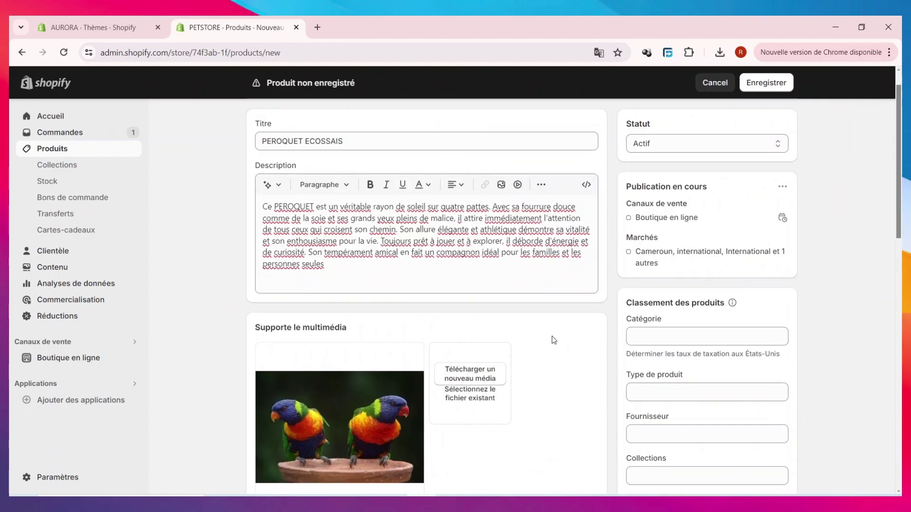
scroll(553, 340, "up", 1)
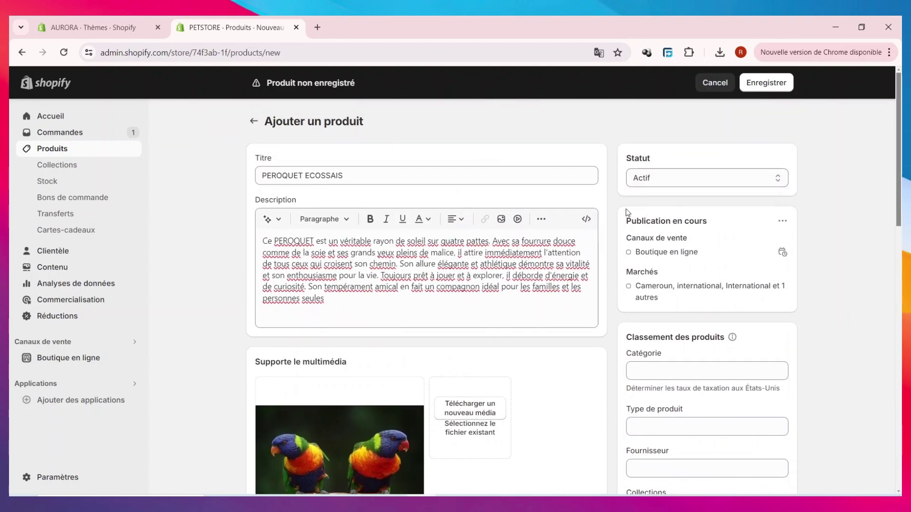
left_click(687, 176)
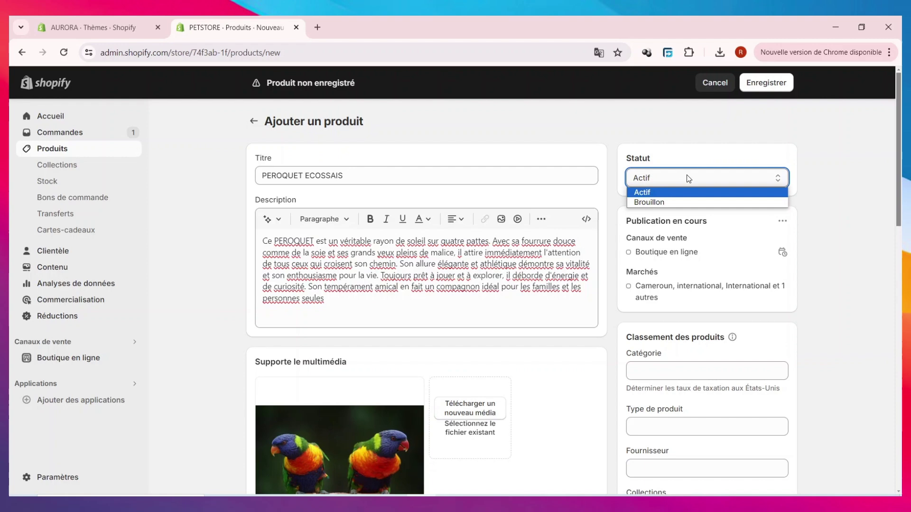
left_click(662, 194)
Step: Assign the category "Animaux et articles pour animaux de compagnie" to the parrot product
scroll(669, 256, "down", 4)
scroll(669, 264, "down", 1)
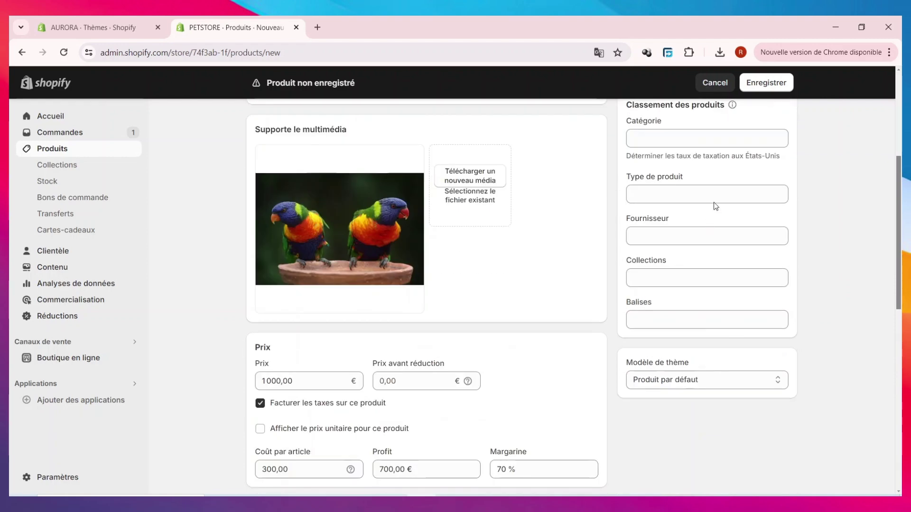
left_click(707, 138)
left_click(705, 175)
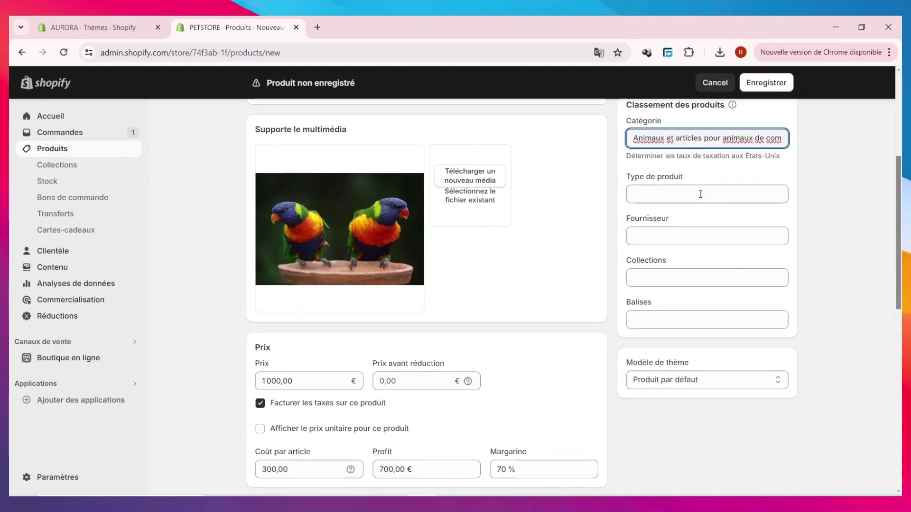
Step: Set the parrot product's type to ANIMALERIE and its supplier to PETSTORE
left_click(701, 199)
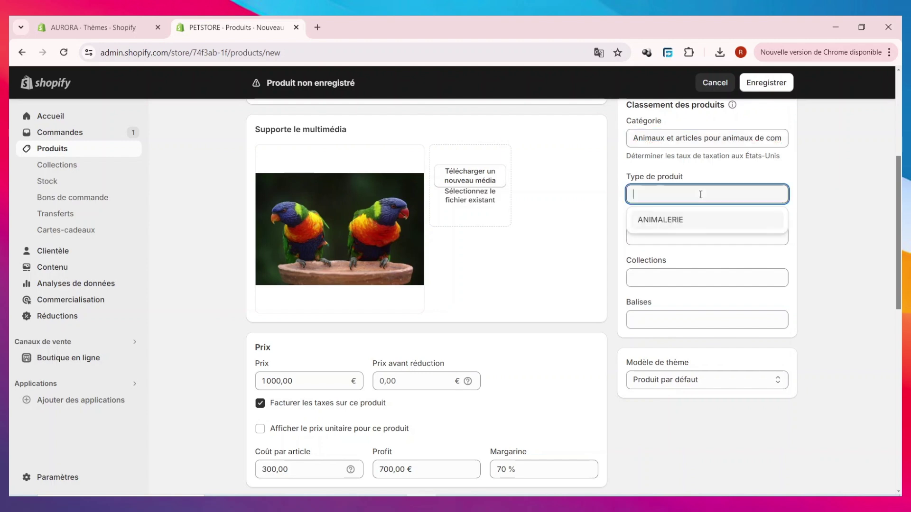
left_click(677, 221)
left_click(705, 237)
left_click(705, 262)
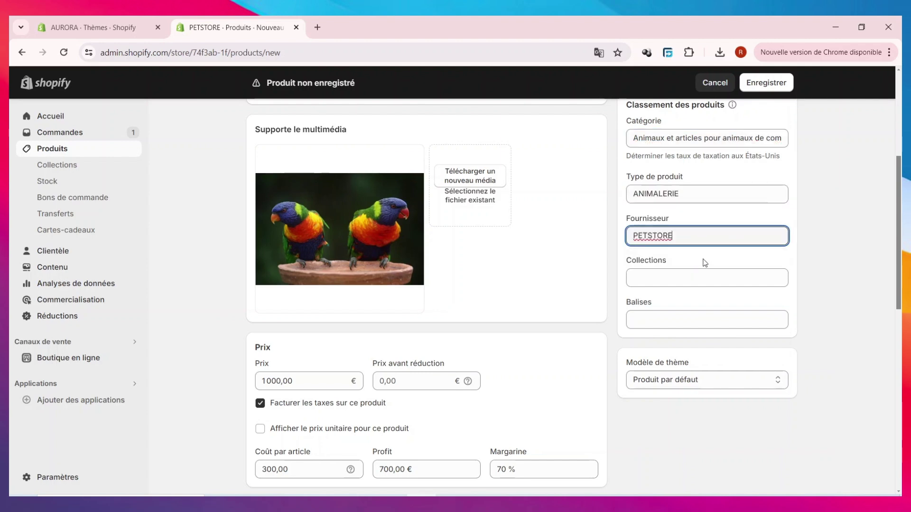
left_click(669, 278)
left_click(830, 219)
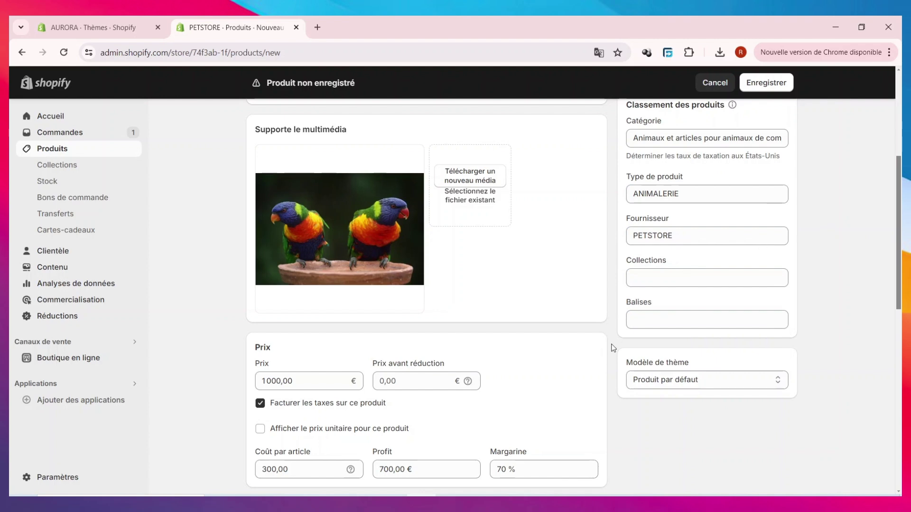
Step: Tag the parrot product with OISEAU DE COMPAGNIE and save it
left_click(682, 314)
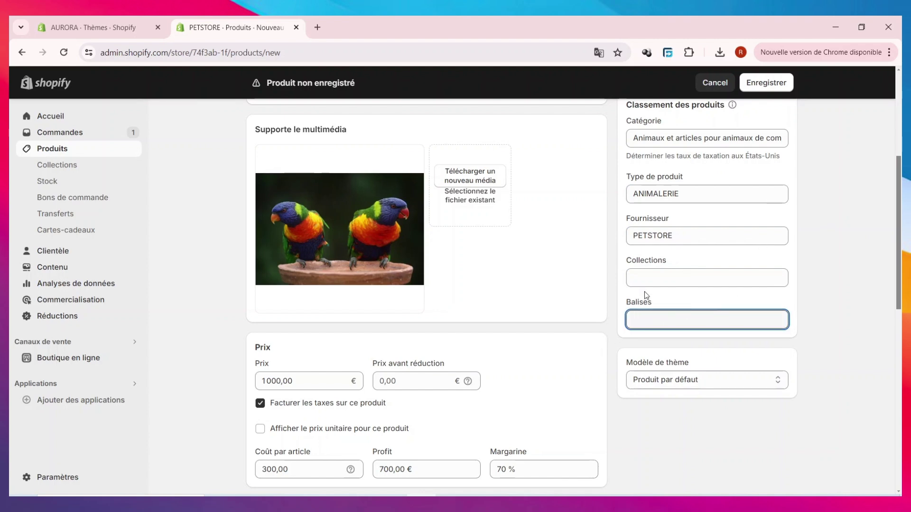
type("OISEA")
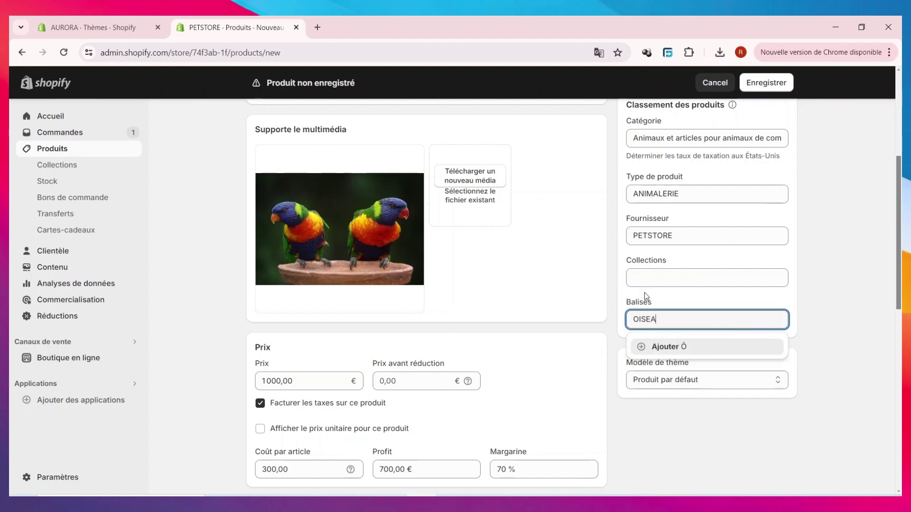
type("U DE COMPAGNIE")
key("Return")
scroll(720, 135, "up", 2)
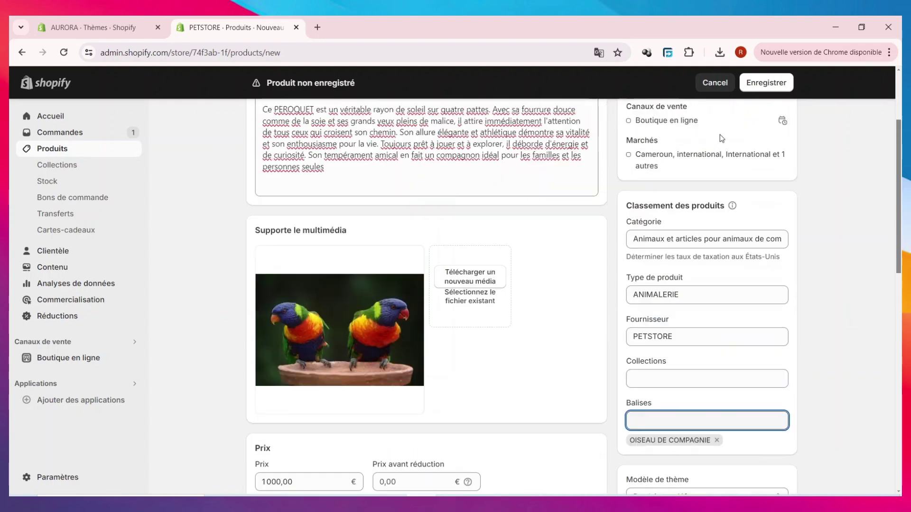
scroll(721, 138, "up", 3)
left_click(766, 83)
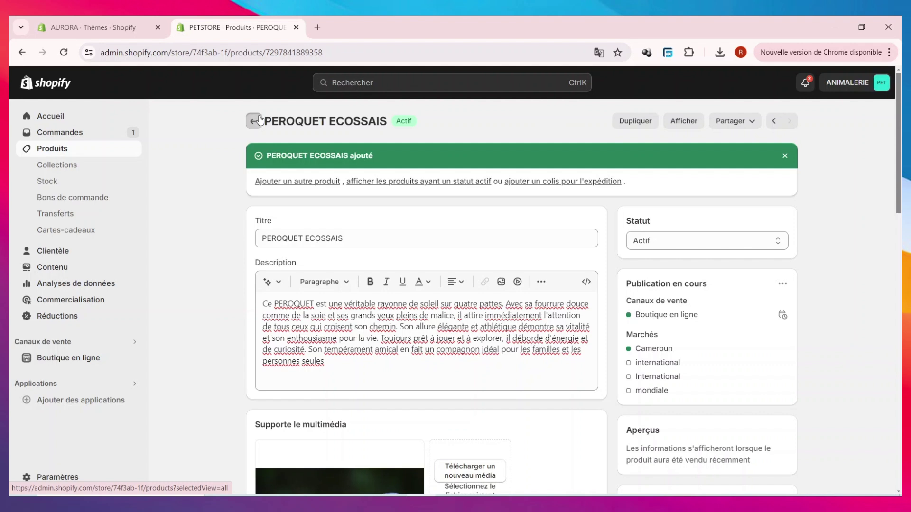
Step: Return to the product list and start a new product titled ECUREUILLE
left_click(255, 121)
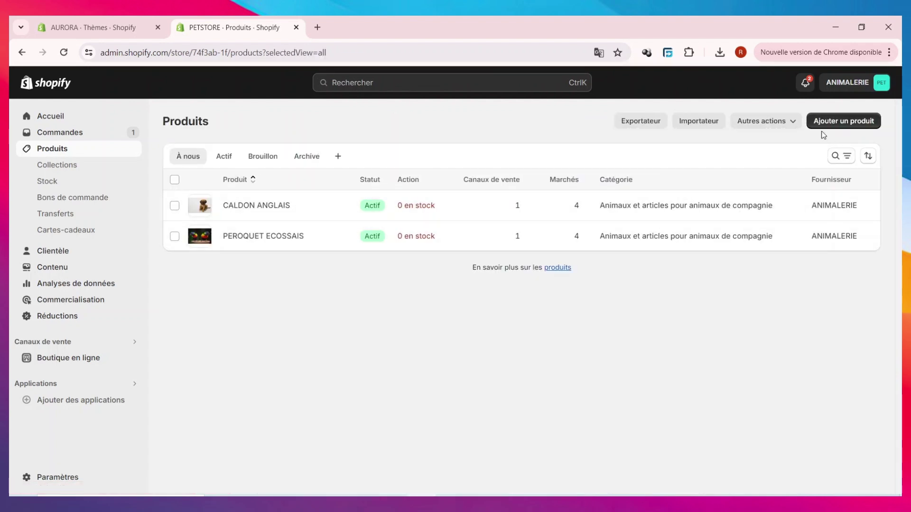
left_click(860, 122)
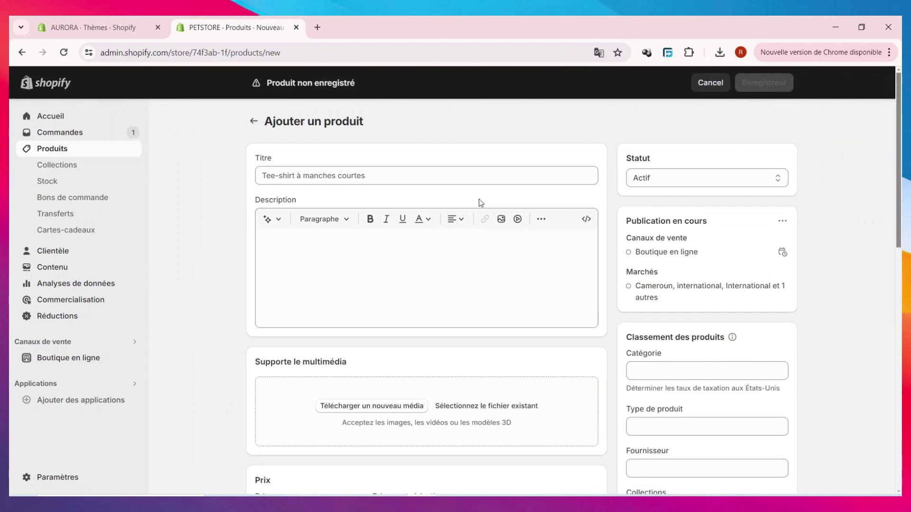
left_click(485, 179)
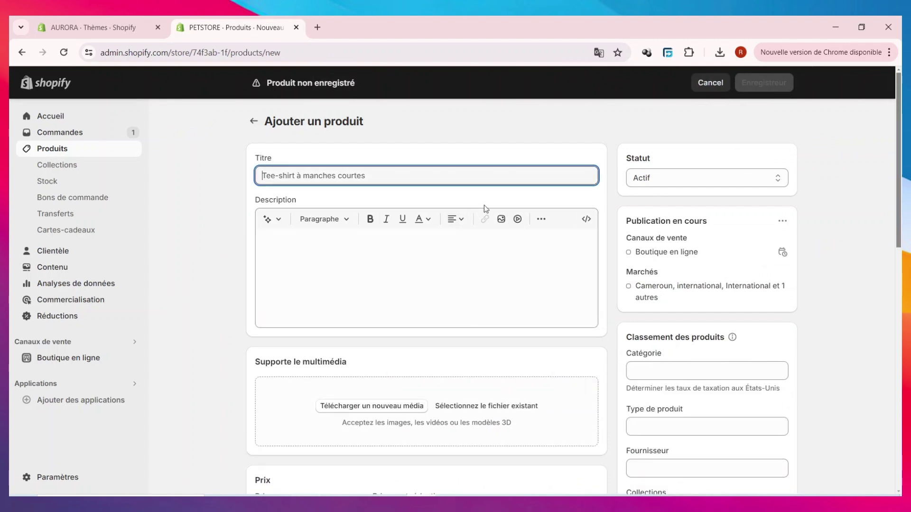
type("ECUREUILLE")
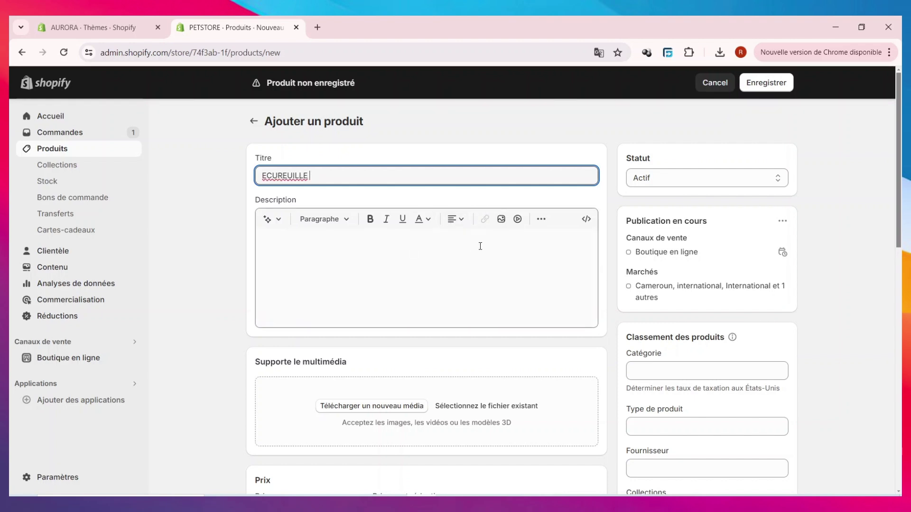
left_click(403, 269)
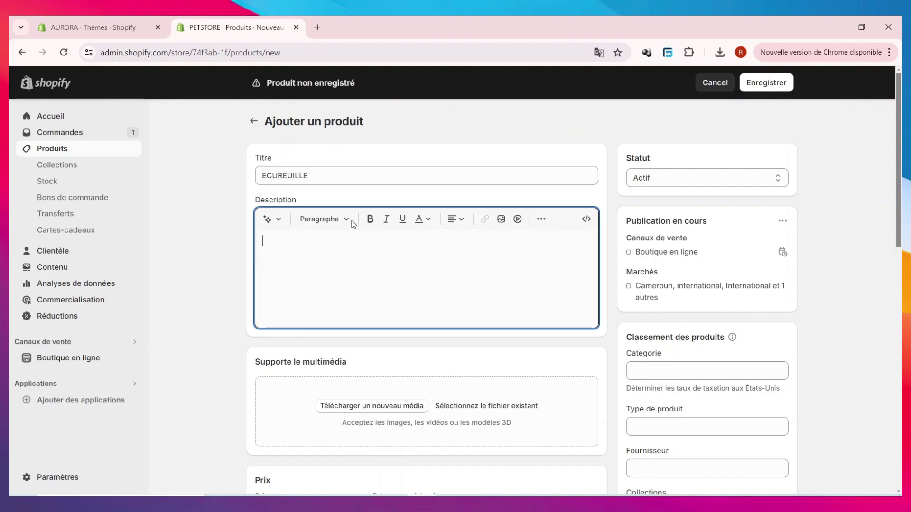
Step: Upload the image file ecureuille from the Téléchargements folder as the product's media
scroll(374, 190, "down", 5)
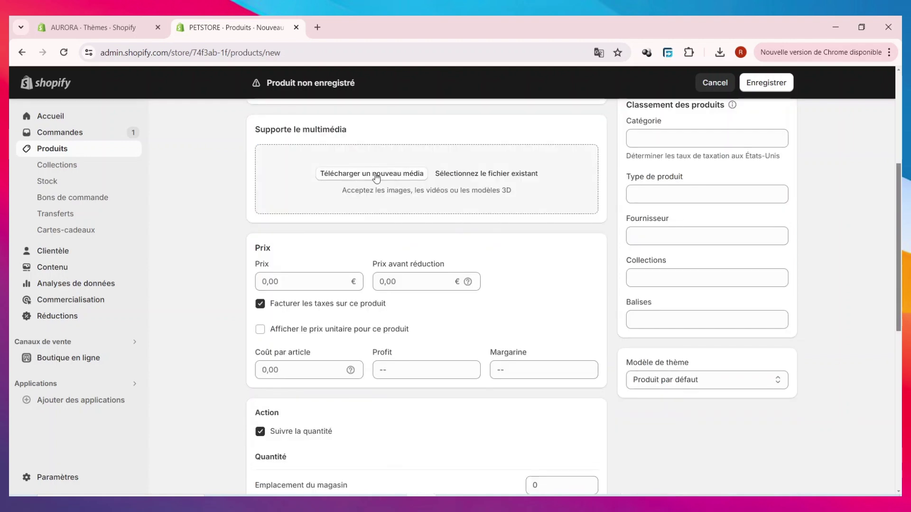
left_click(401, 203)
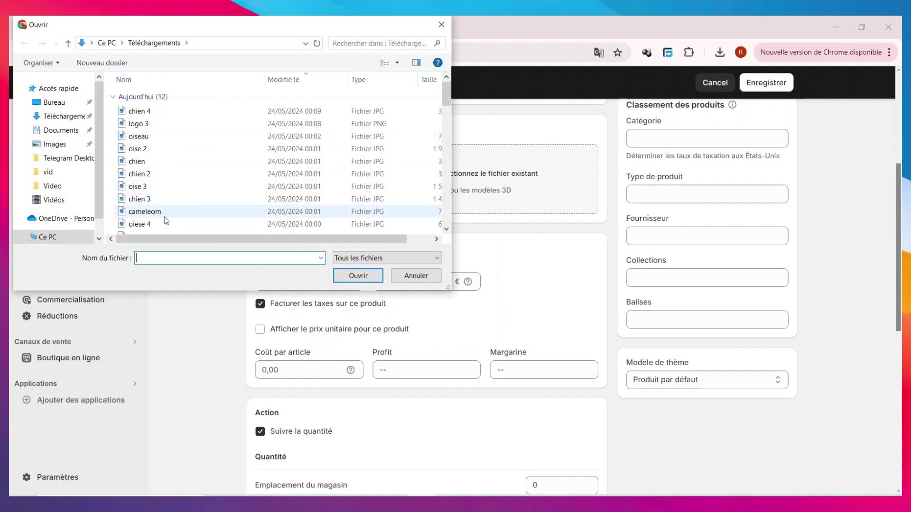
scroll(181, 151, "down", 1)
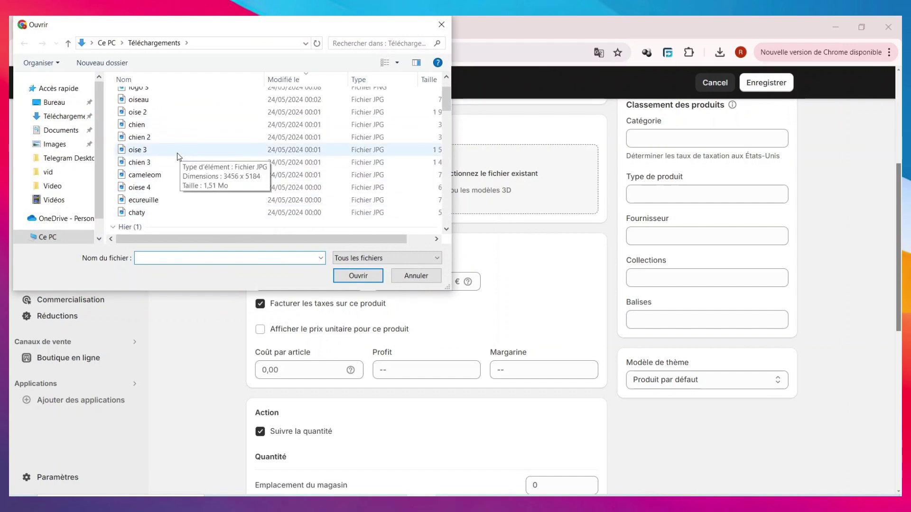
left_click(184, 201)
left_click(358, 276)
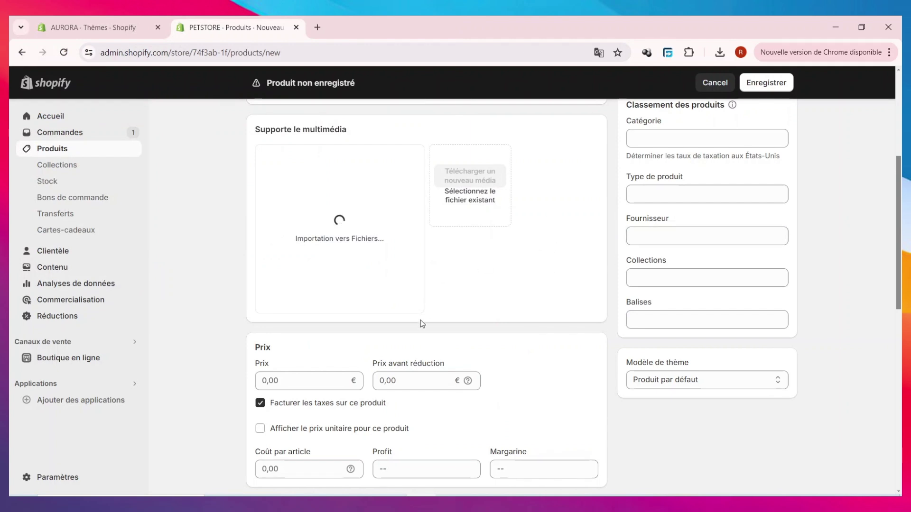
Step: Set the squirrel product's price to 800 € and its cost per item to 200 €
scroll(494, 295, "down", 4)
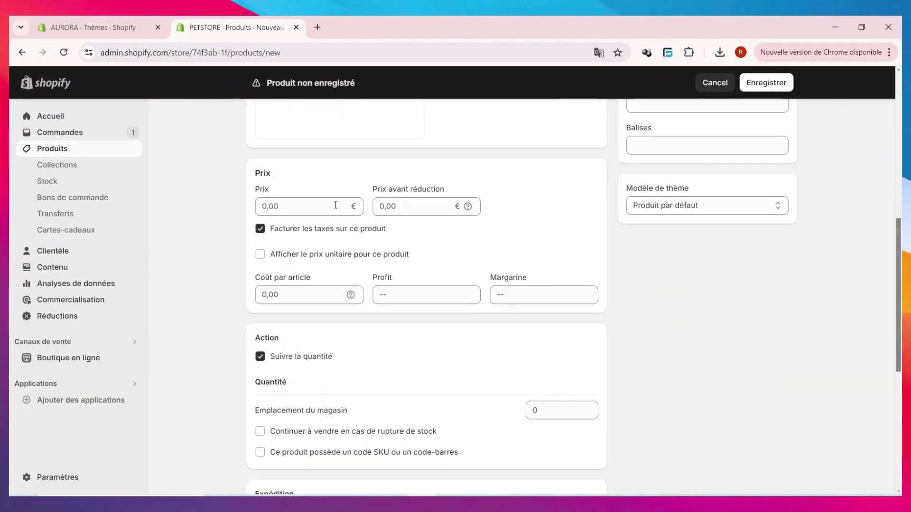
left_click(333, 209)
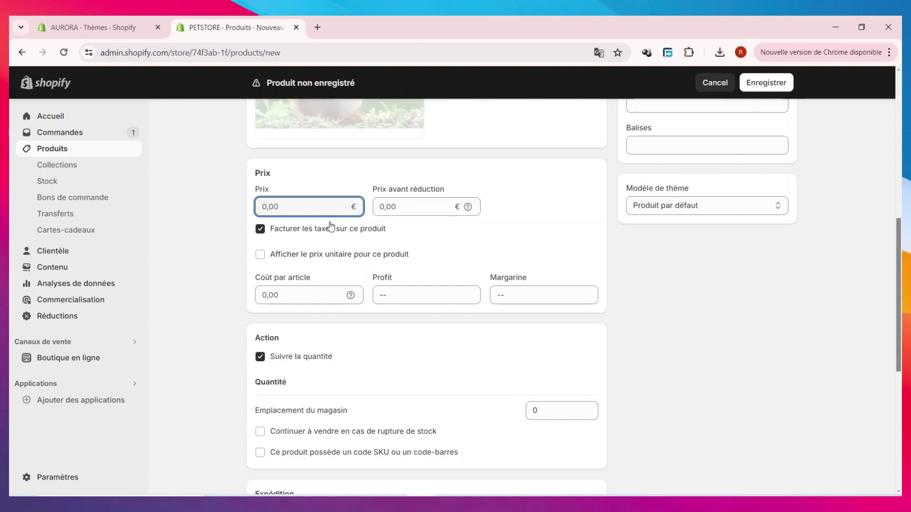
type("800")
left_click(287, 294)
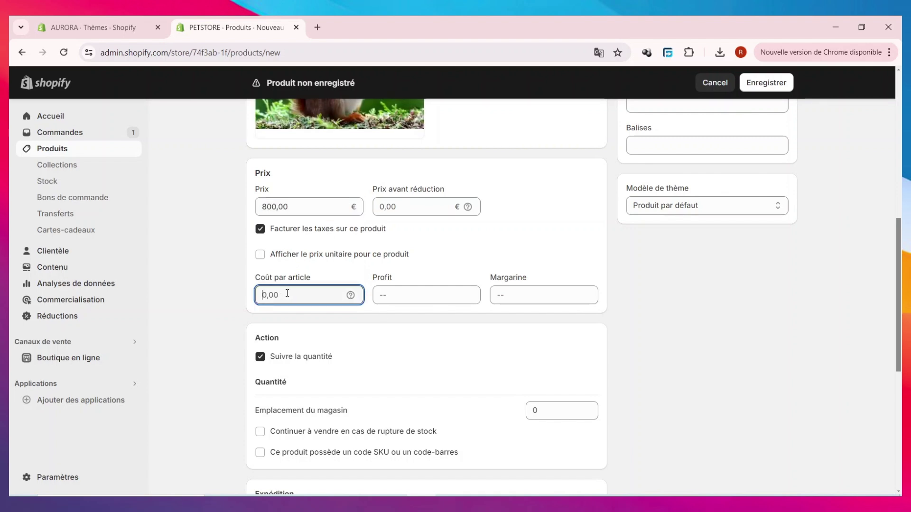
type("200")
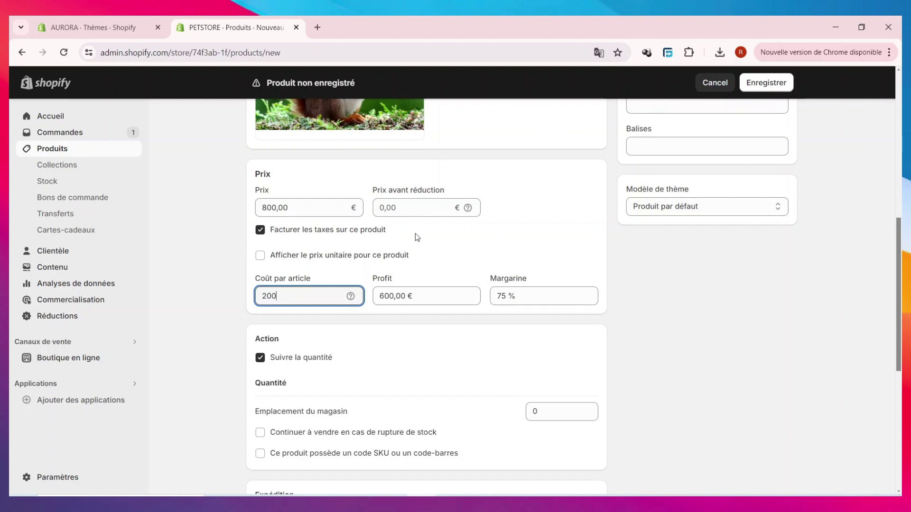
Step: Allow the squirrel product to keep selling when out of stock and look over its shipping, variants and search listing sections
scroll(346, 255, "up", 4)
scroll(524, 270, "down", 8)
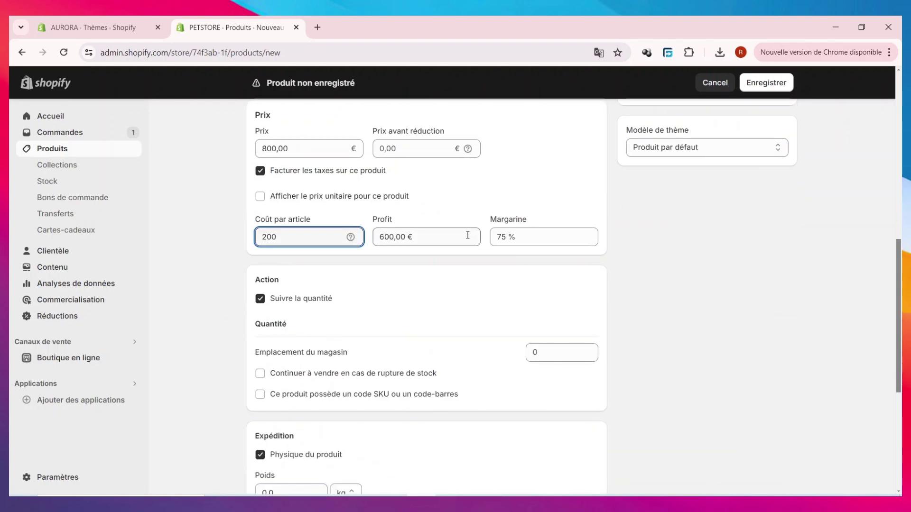
scroll(393, 238, "up", 1)
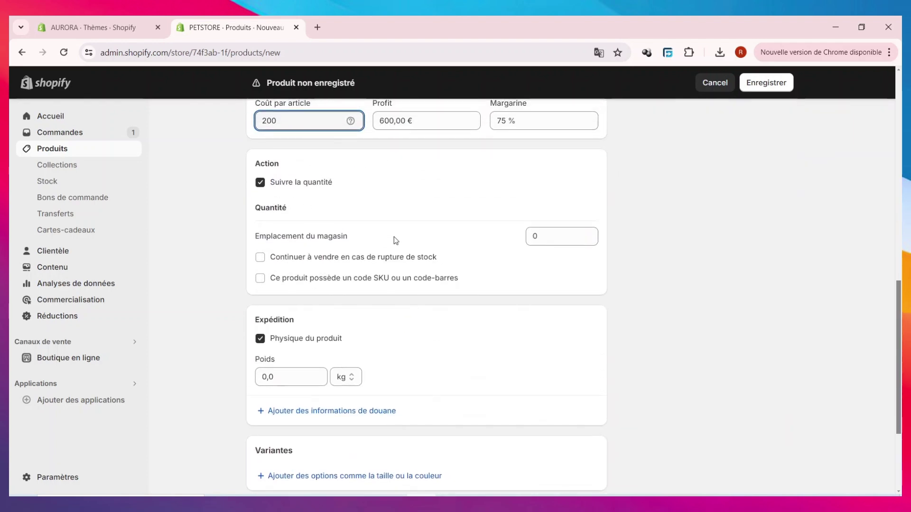
left_click(299, 258)
scroll(365, 256, "down", 3)
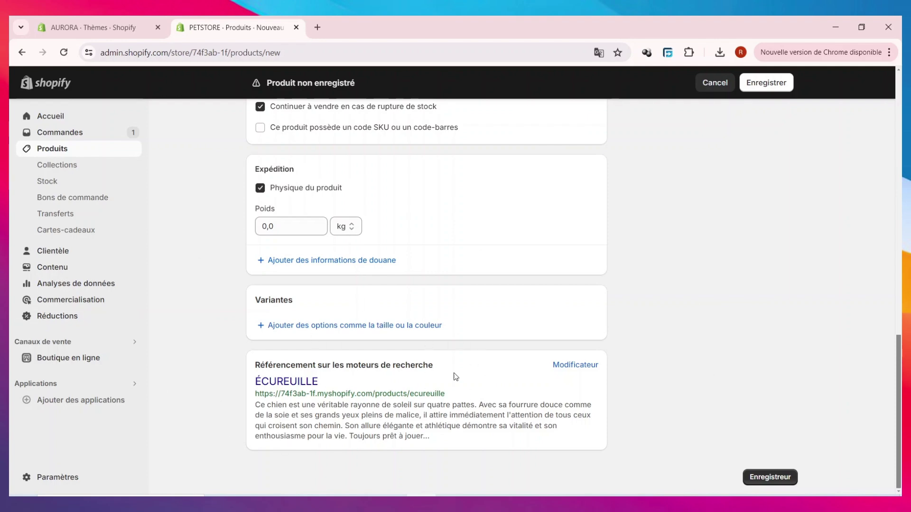
Step: Assign the category "Animaux et articles pour animaux de compagnie" to the squirrel product
scroll(730, 380, "up", 10)
scroll(725, 266, "down", 3)
left_click(722, 256)
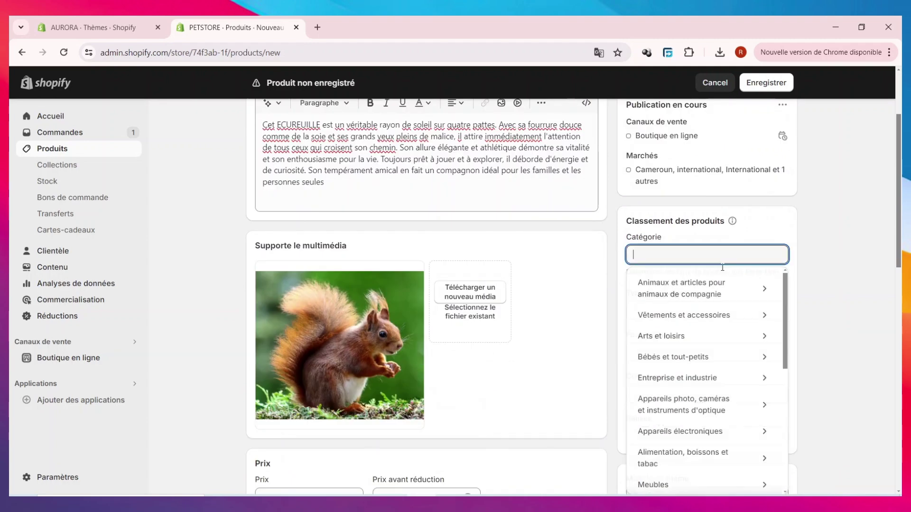
left_click(683, 288)
left_click(687, 308)
left_click(697, 324)
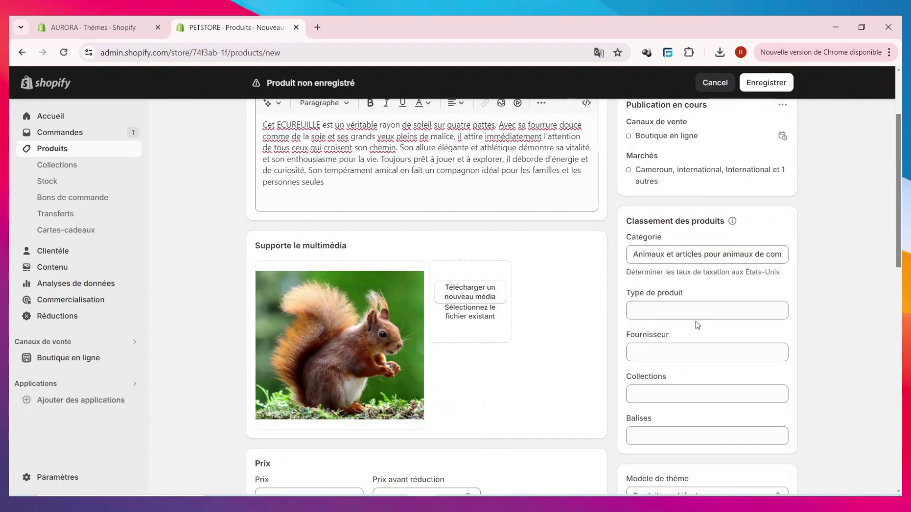
Step: Set the squirrel product's supplier to PETSTORE and save the product
left_click(693, 313)
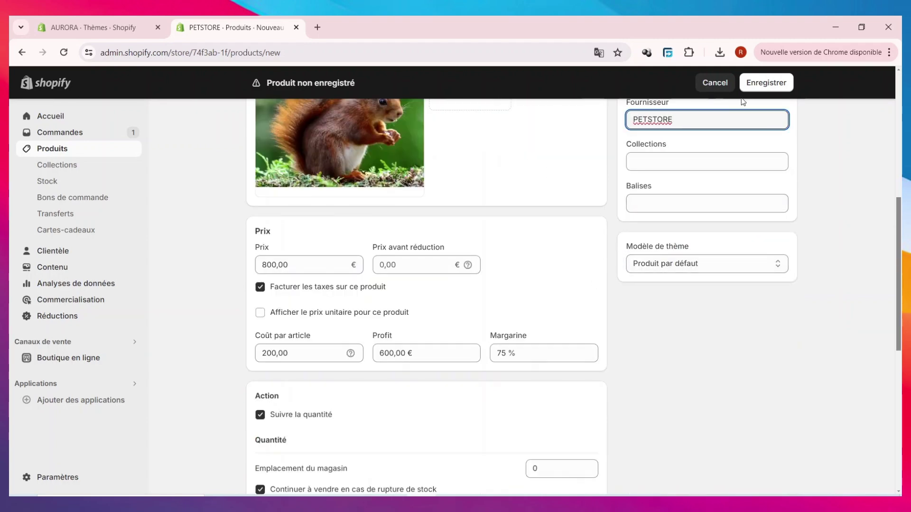
left_click(763, 84)
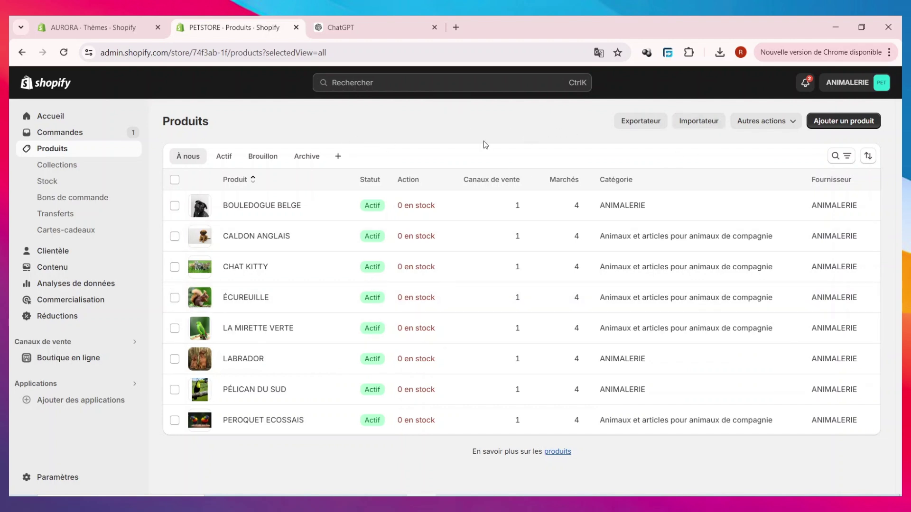
Step: Open the shop's applications and sales channels settings and go on to the Shopify App Store
left_click(71, 377)
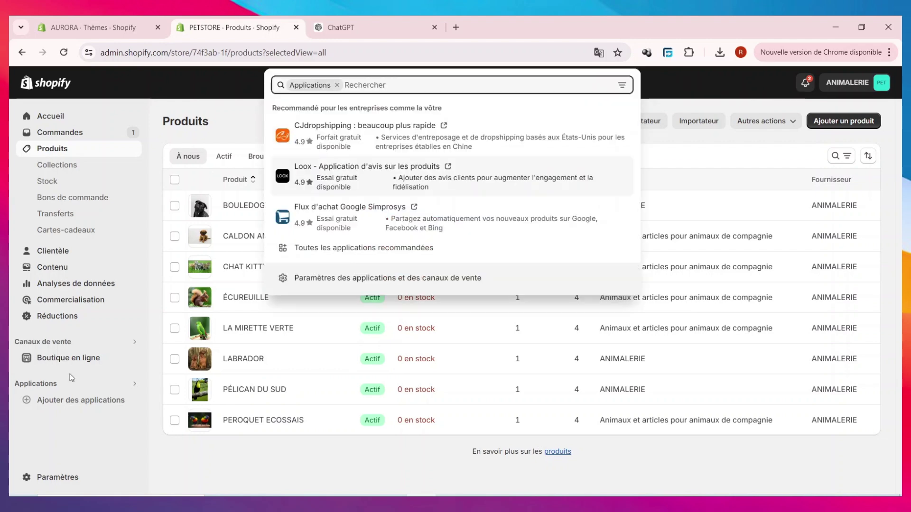
left_click(71, 378)
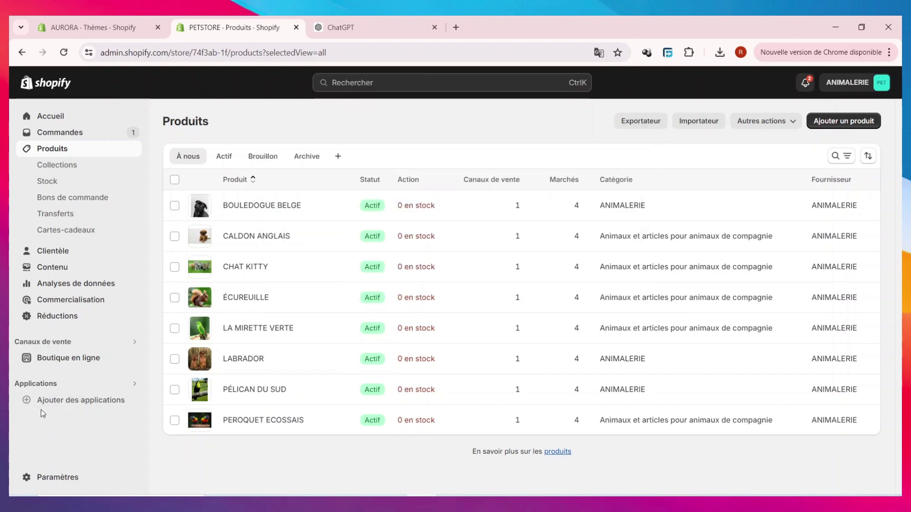
left_click(50, 475)
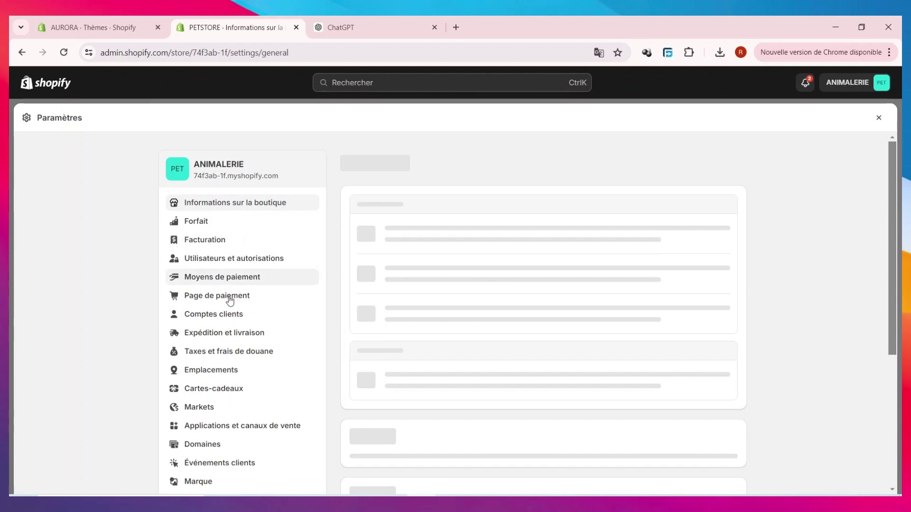
scroll(204, 285, "down", 2)
scroll(238, 332, "up", 1)
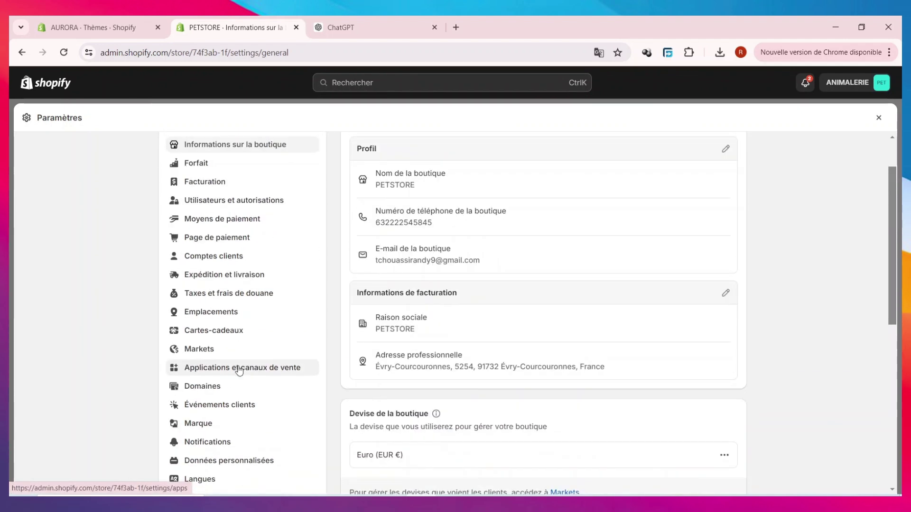
left_click(238, 371)
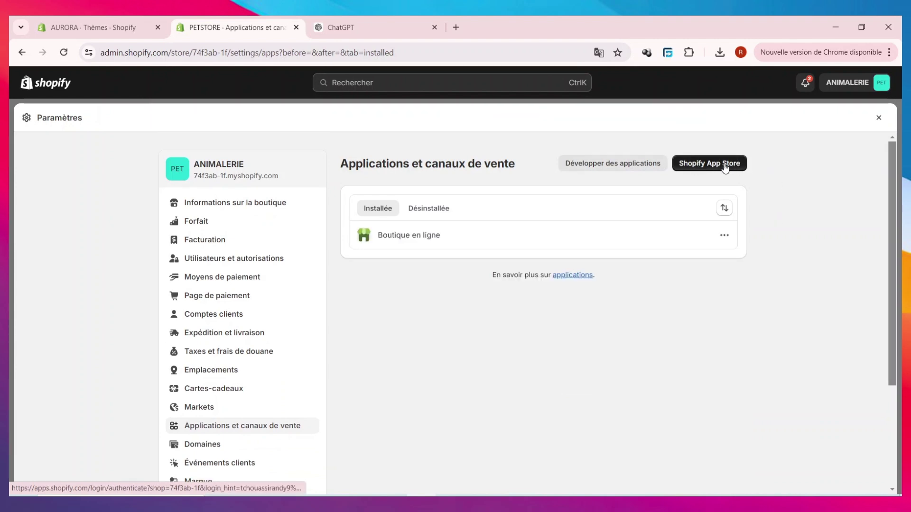
left_click(725, 165)
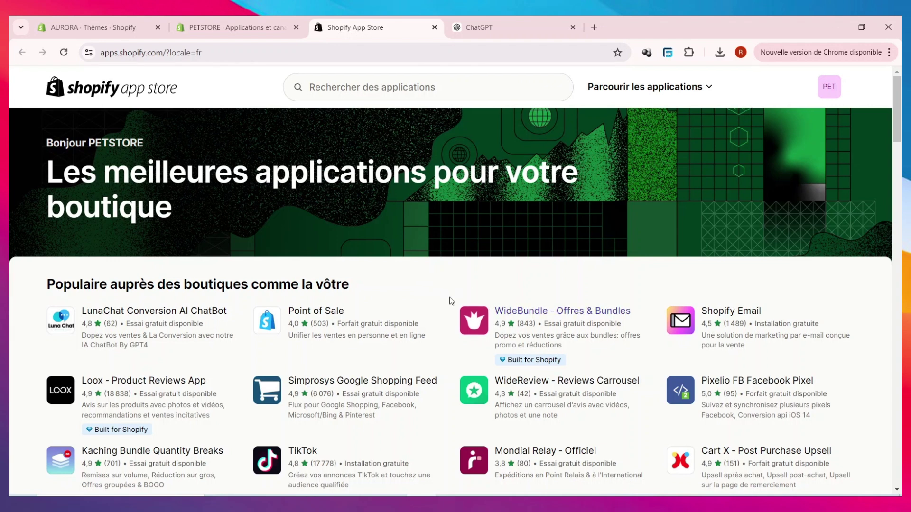
Step: Search the Shopify App Store for "cj" and open the CJdropshipping: Much Faster app page
scroll(411, 290, "down", 6)
scroll(406, 298, "up", 6)
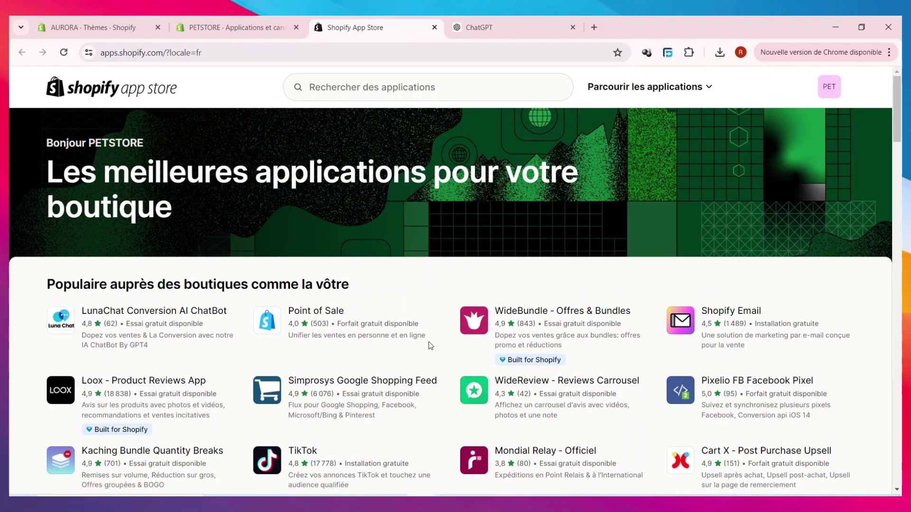
left_click(391, 87)
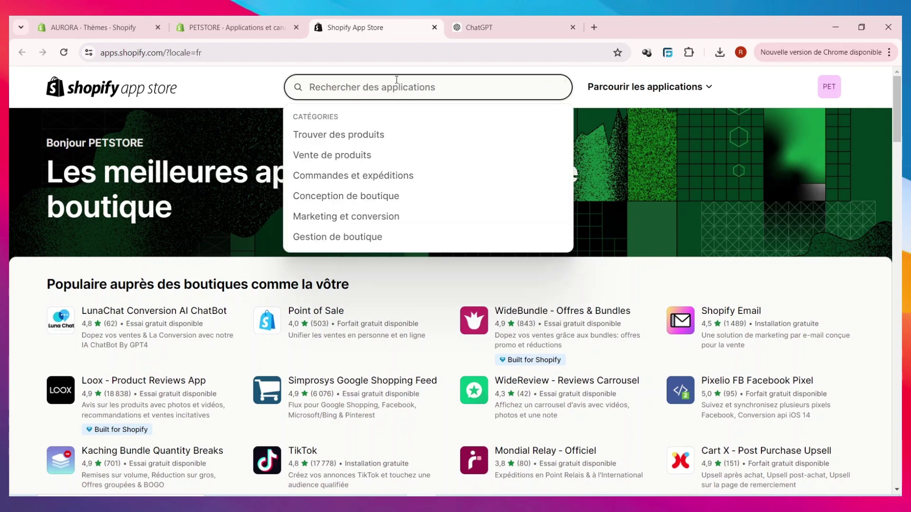
type("cj")
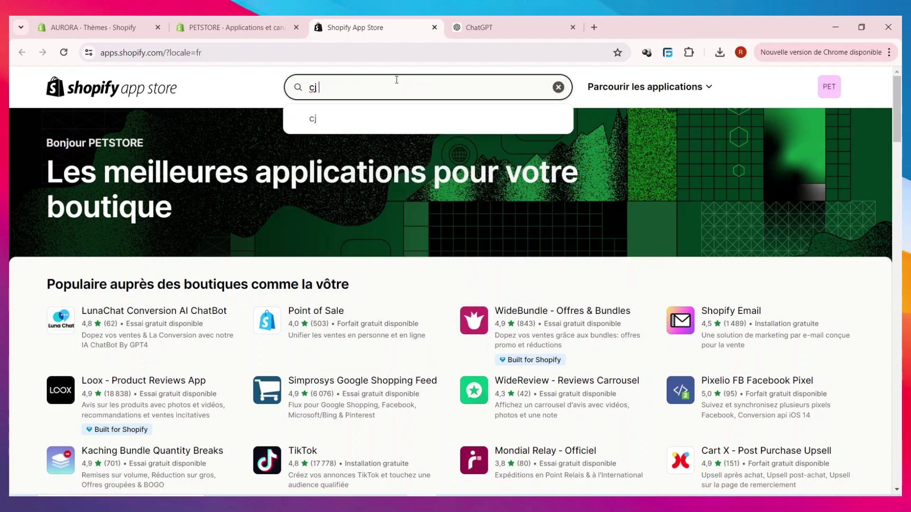
key("Return")
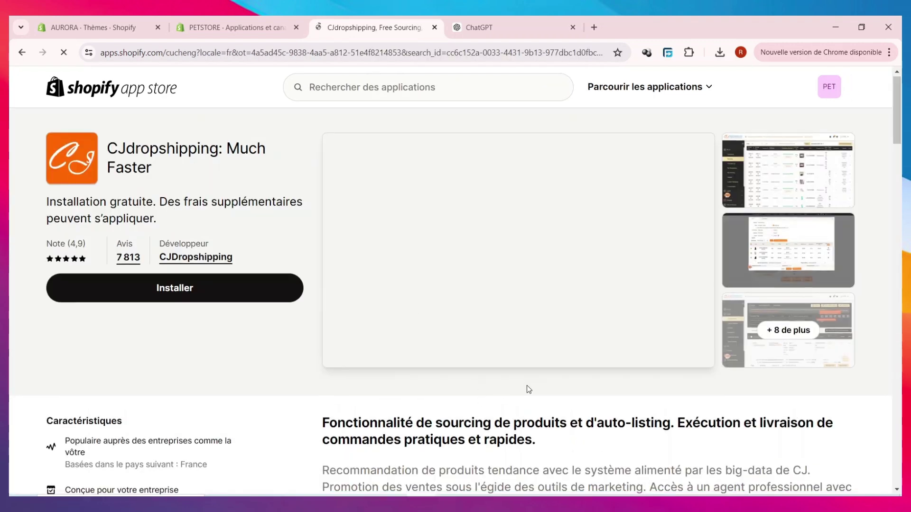
Step: Look through the CJdropshipping page's feature description, supported languages and dropshipping functions
scroll(722, 380, "down", 2)
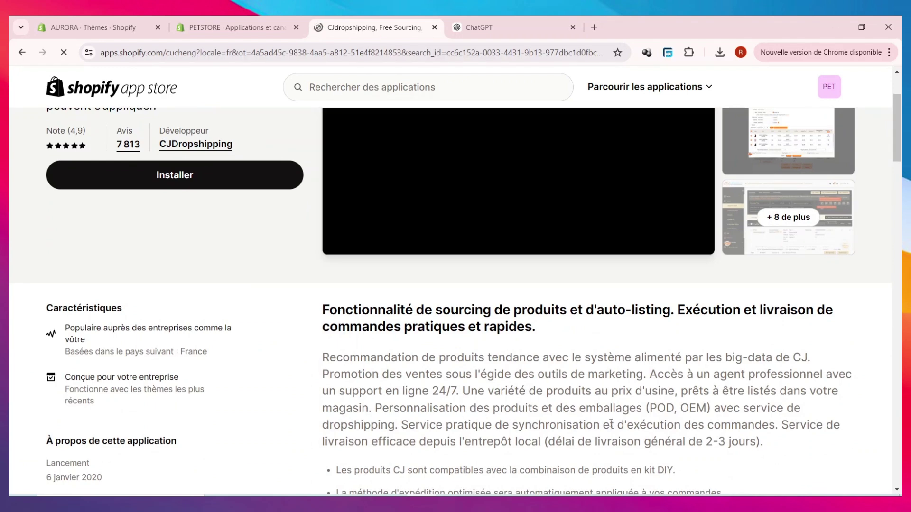
scroll(607, 410, "down", 3)
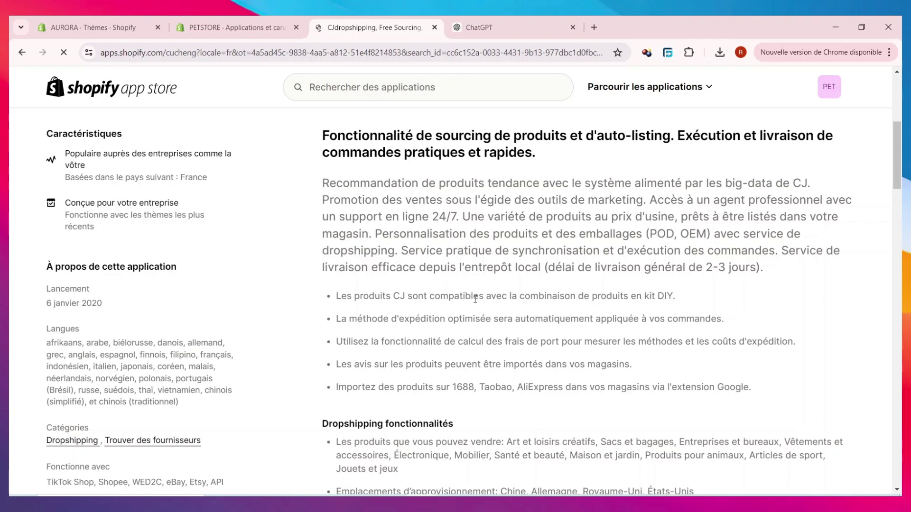
scroll(429, 313, "up", 2)
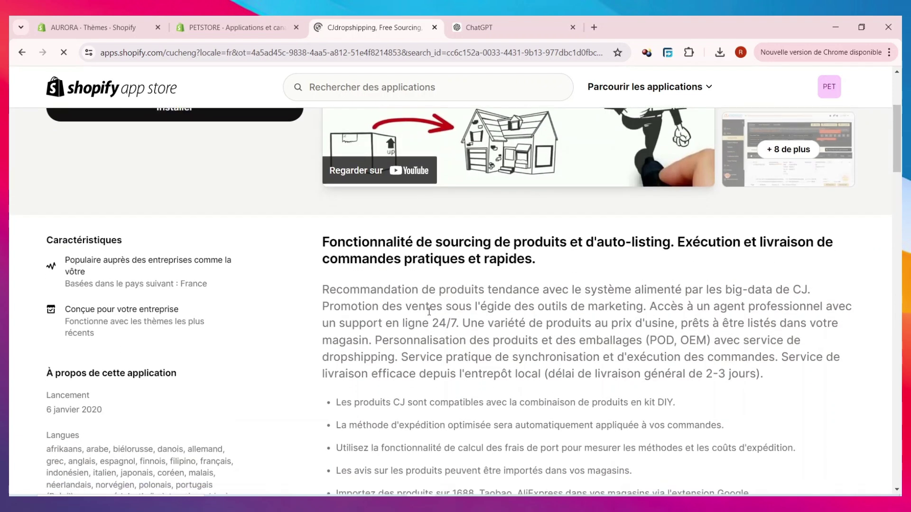
scroll(429, 313, "down", 3)
scroll(565, 312, "up", 7)
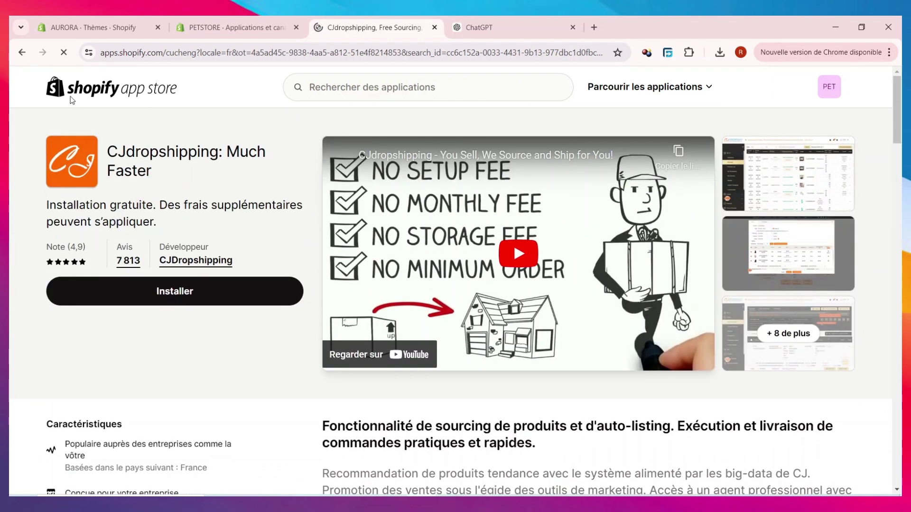
Step: Go back to the App Store search, look for "dser" and open the DSers-AliExpress Dropshipping app page
left_click(20, 53)
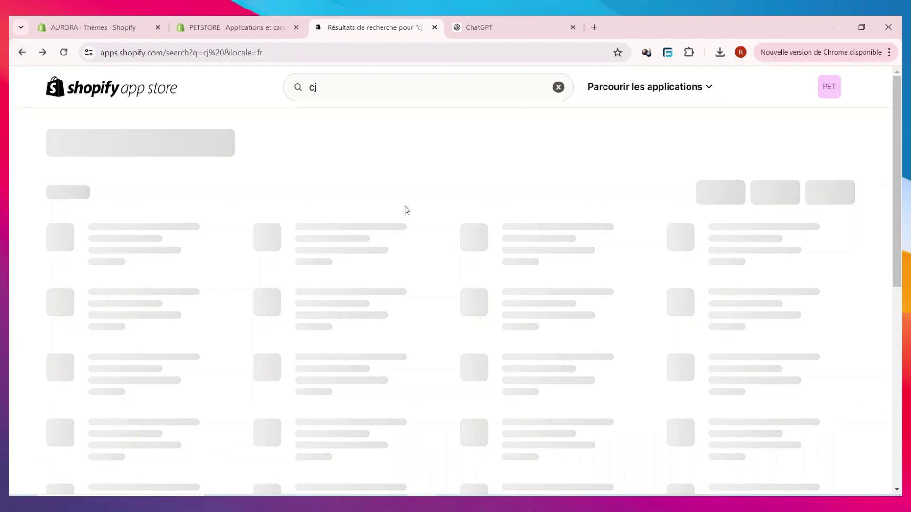
left_click(350, 93)
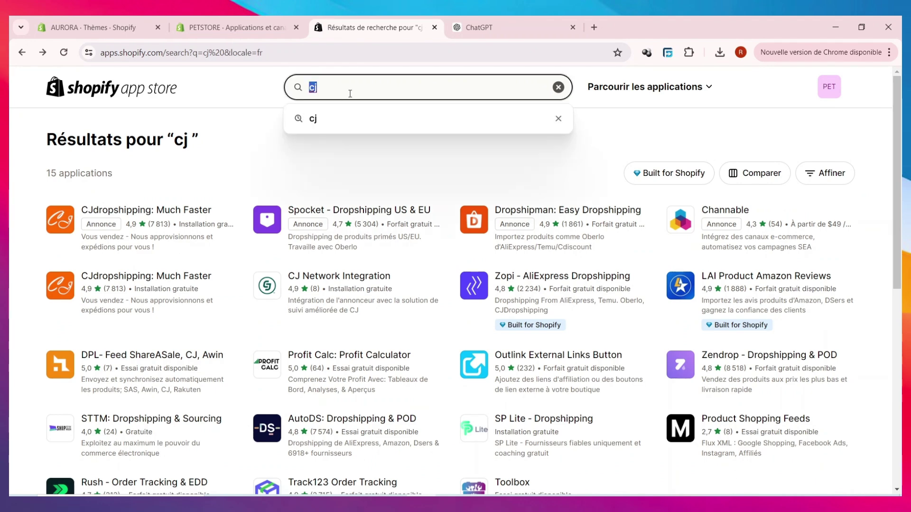
type("dser")
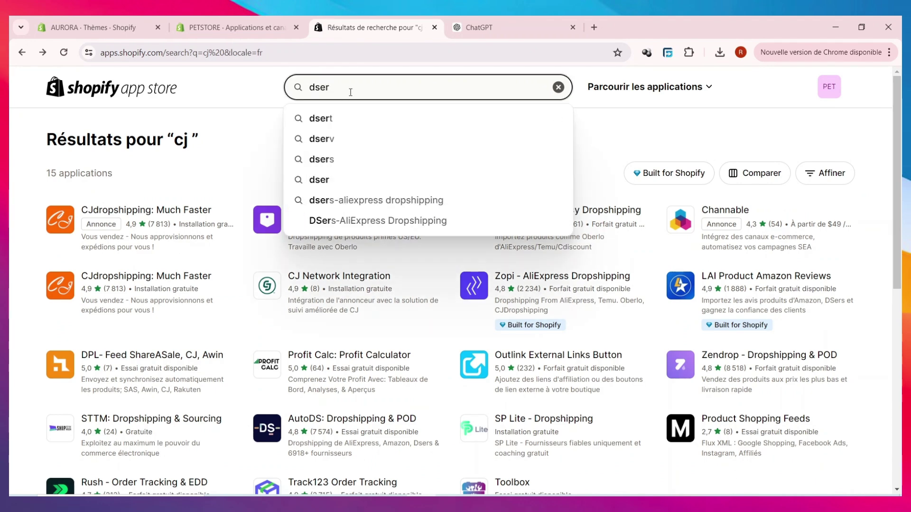
key("Return")
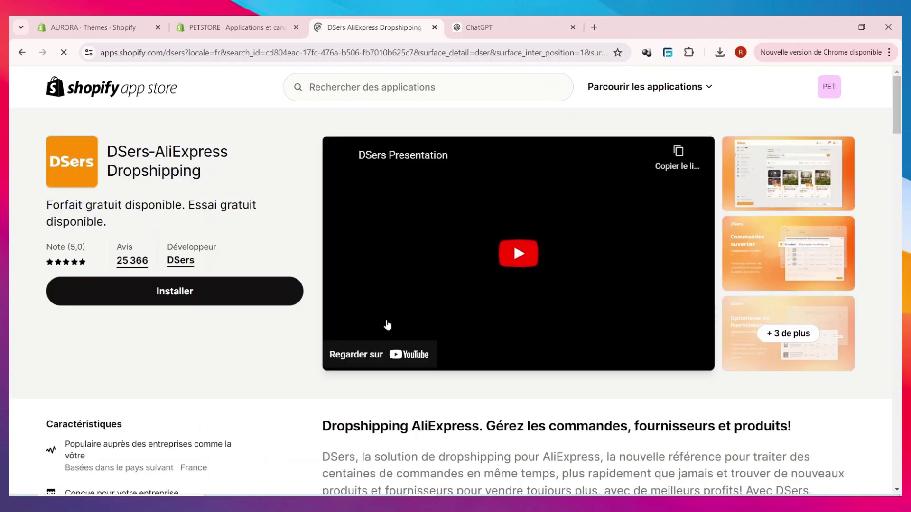
Step: Examine the DSers app's description, features and sourcing locations, and close the App Store
scroll(316, 351, "down", 4)
scroll(316, 351, "up", 4)
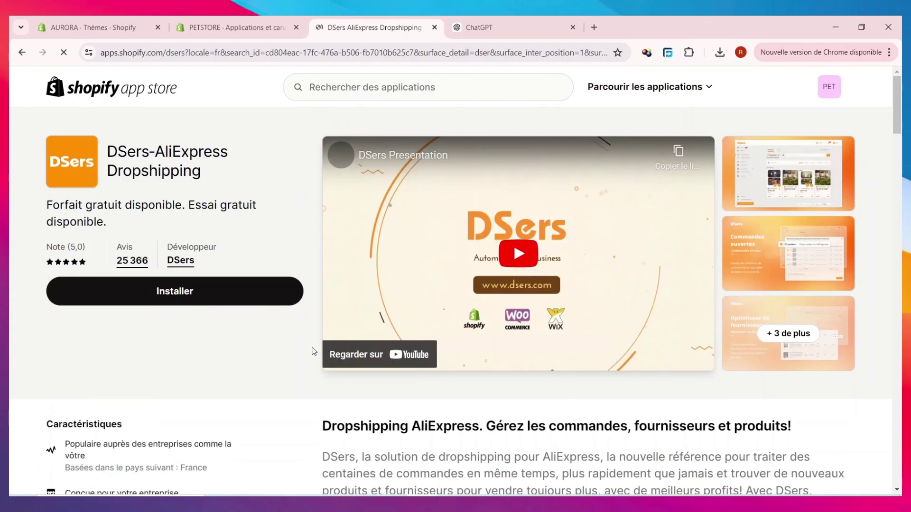
scroll(318, 352, "down", 3)
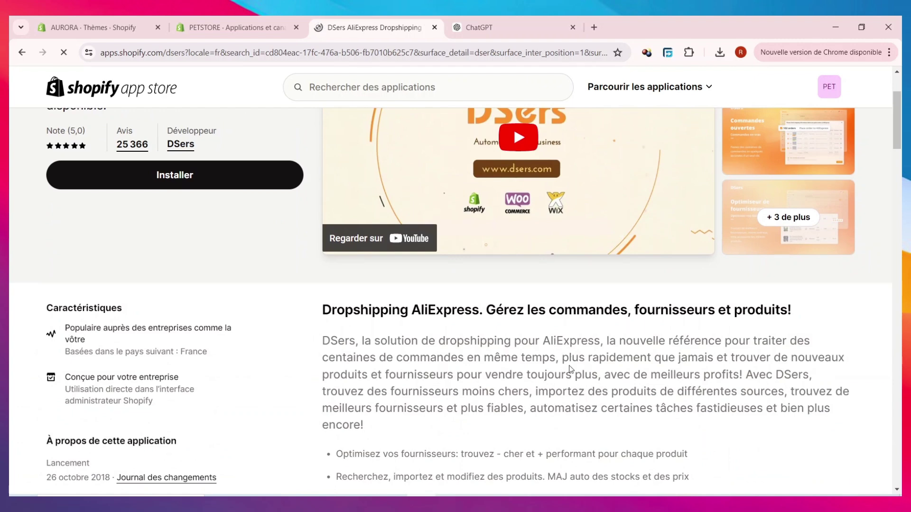
scroll(571, 369, "down", 4)
scroll(550, 363, "down", 2)
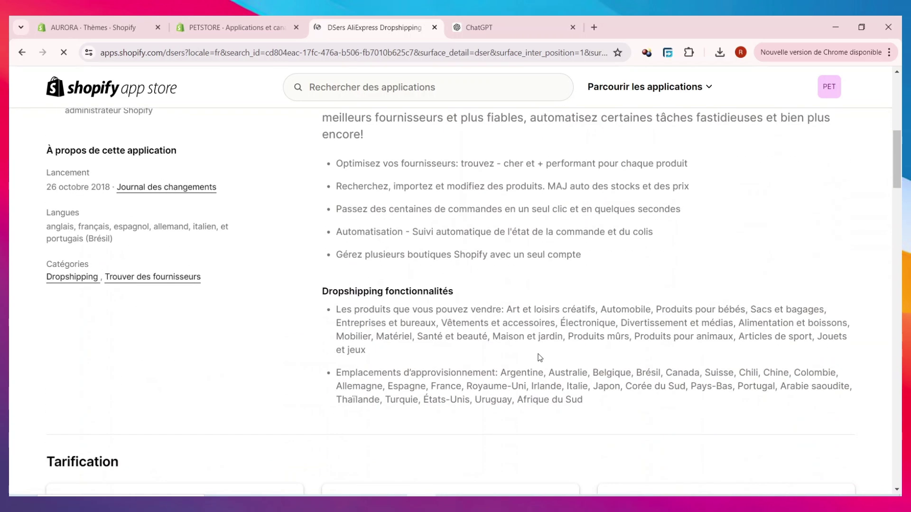
scroll(541, 357, "up", 7)
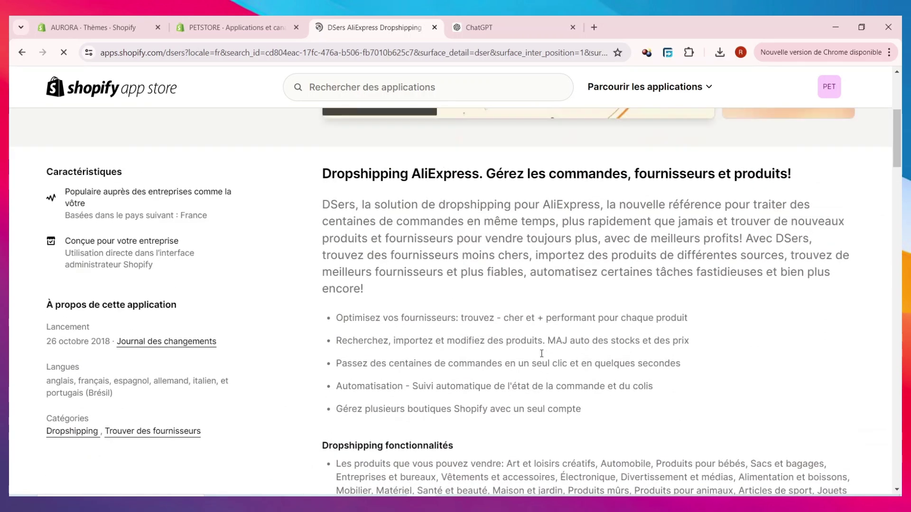
scroll(503, 348, "down", 2)
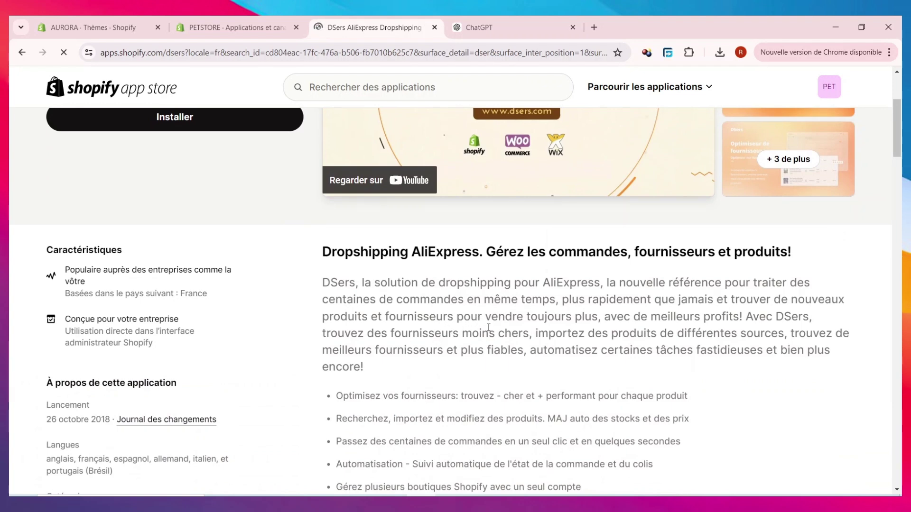
scroll(444, 190, "up", 3)
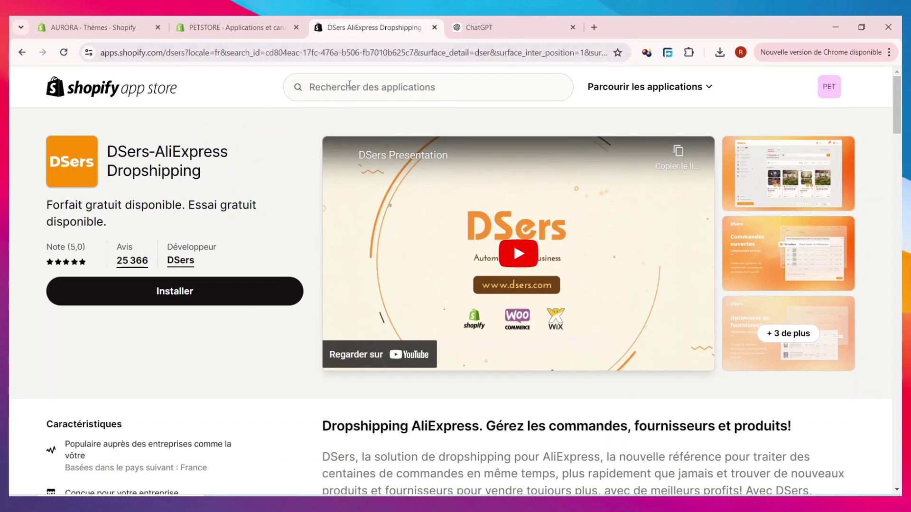
left_click(434, 28)
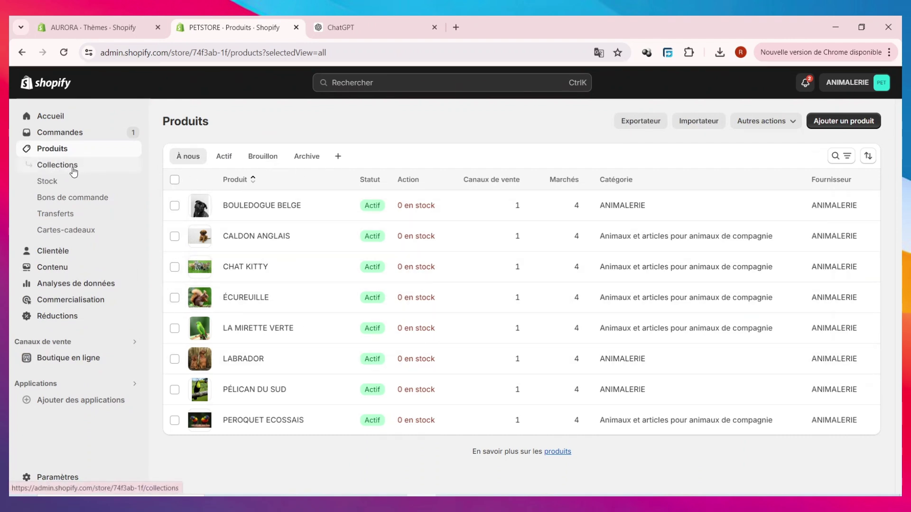
Step: Delete the HAUTE TENDANCE, VÊTEMENT DE RUE and JEAN DE COLLECTION collections from the shop
left_click(74, 166)
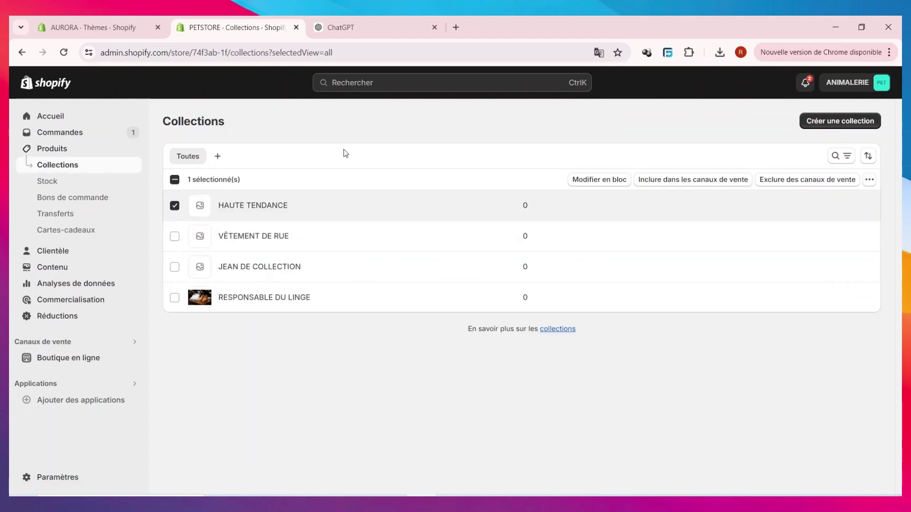
left_click(174, 236)
left_click(175, 266)
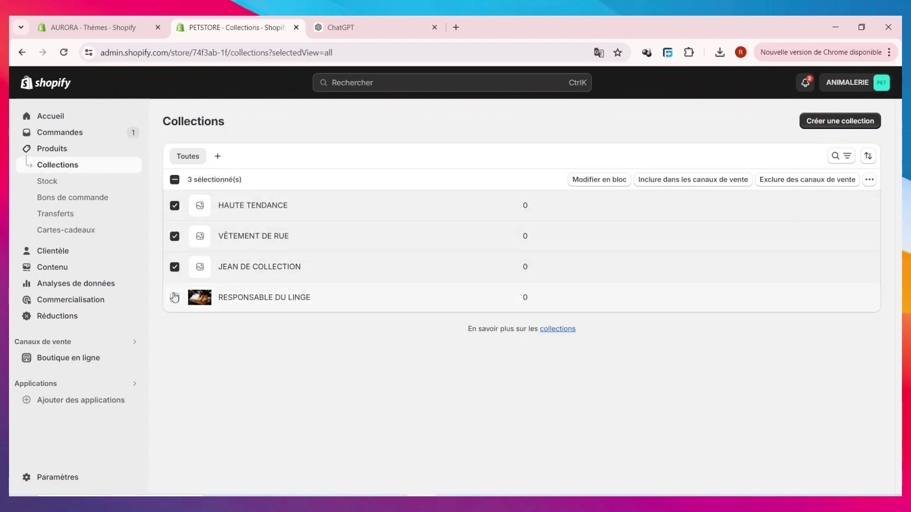
left_click(868, 181)
left_click(849, 204)
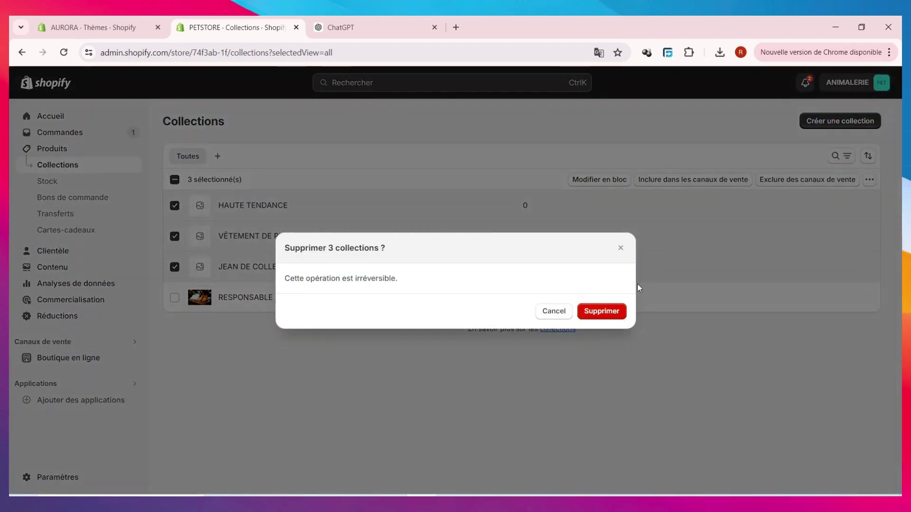
left_click(598, 311)
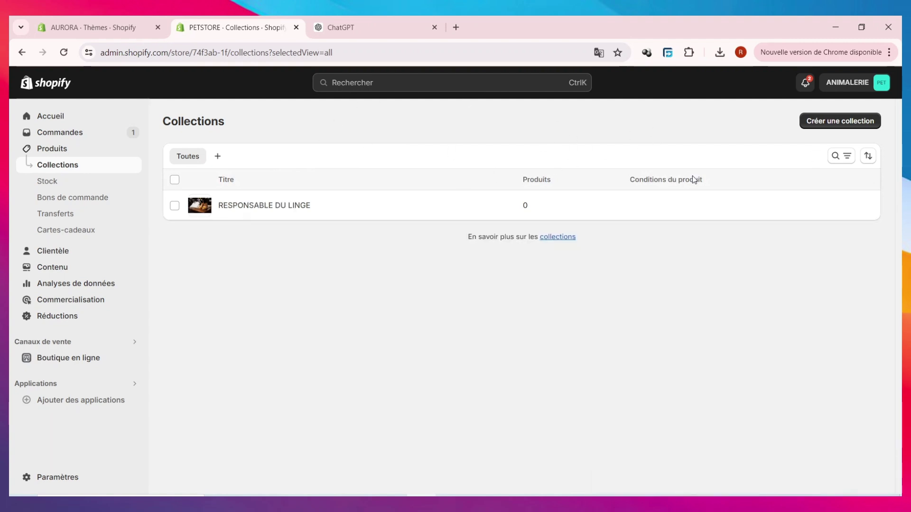
Step: Create a new collection and title it "CHIEN" in capitals
left_click(849, 129)
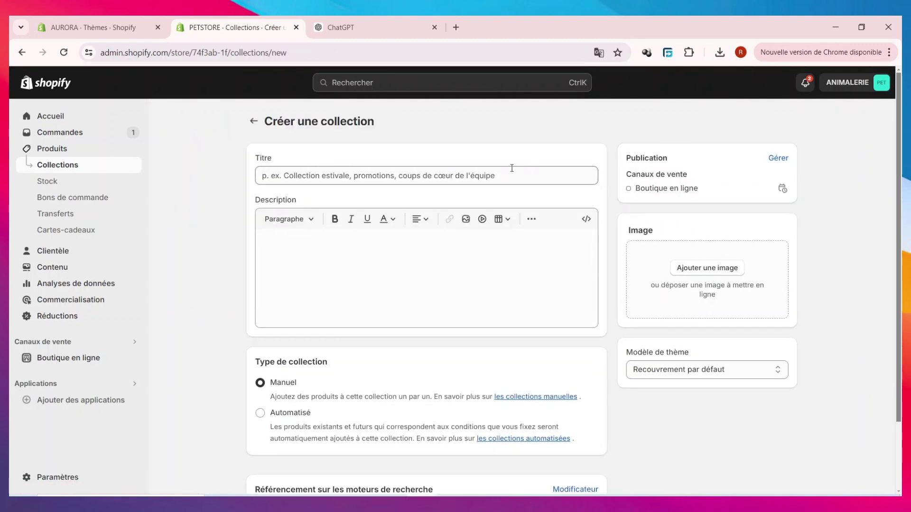
left_click(513, 168)
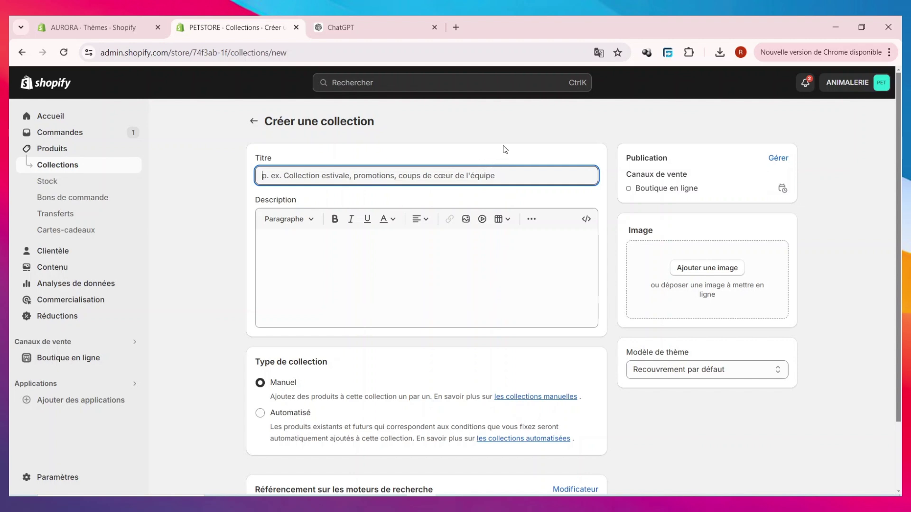
type("ch")
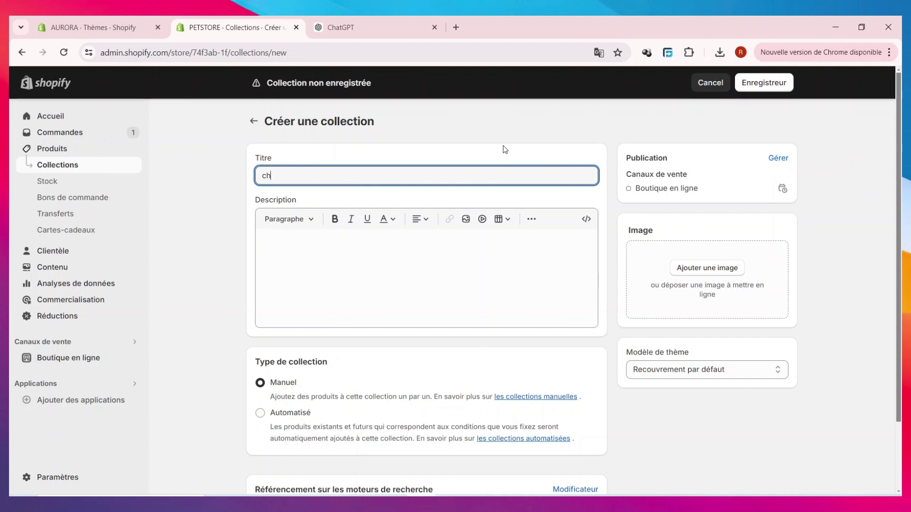
type("ien")
key("BackSpace")
key("BackSpace")
key("BackSpace")
key("BackSpace")
key("BackSpace")
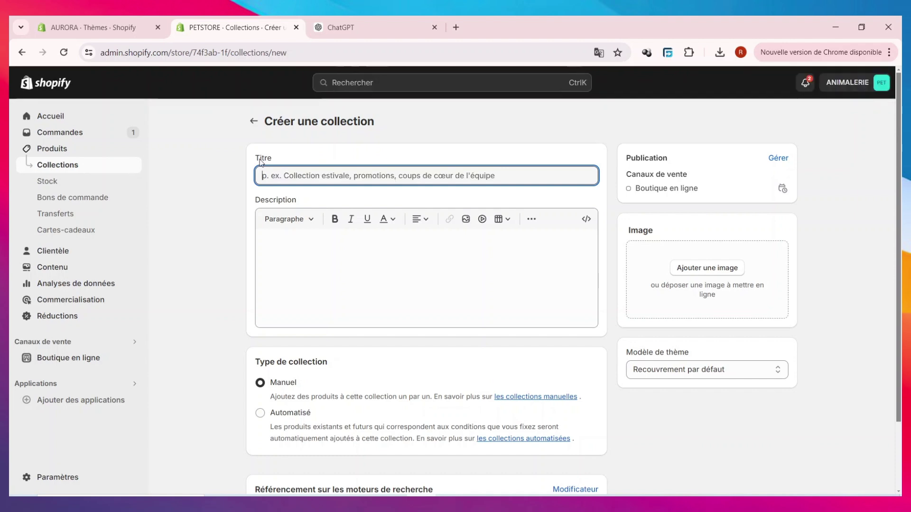
type("CHIEN")
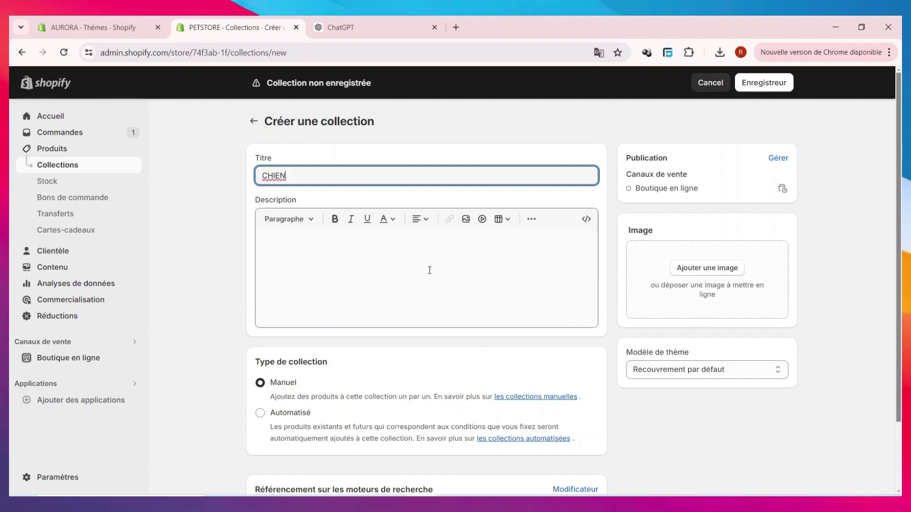
Step: Paste the description starting "une icône canine à l'apparence inimitable" into the CHIEN collection and save it
left_click(386, 252)
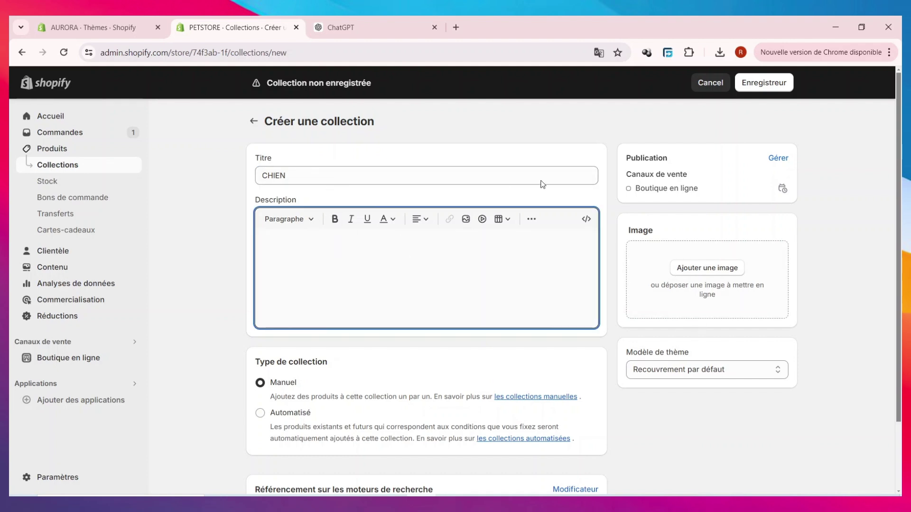
right_click(409, 240)
left_click(506, 351)
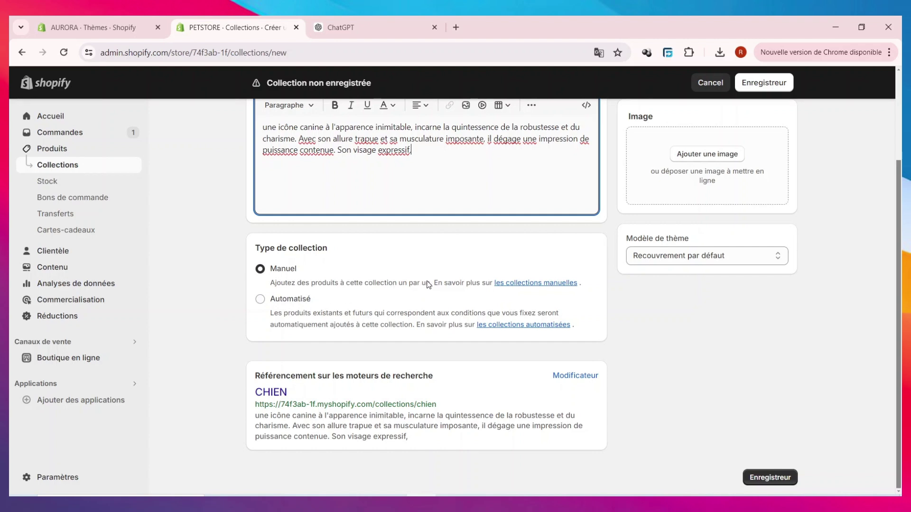
scroll(653, 318, "up", 1)
scroll(654, 317, "up", 2)
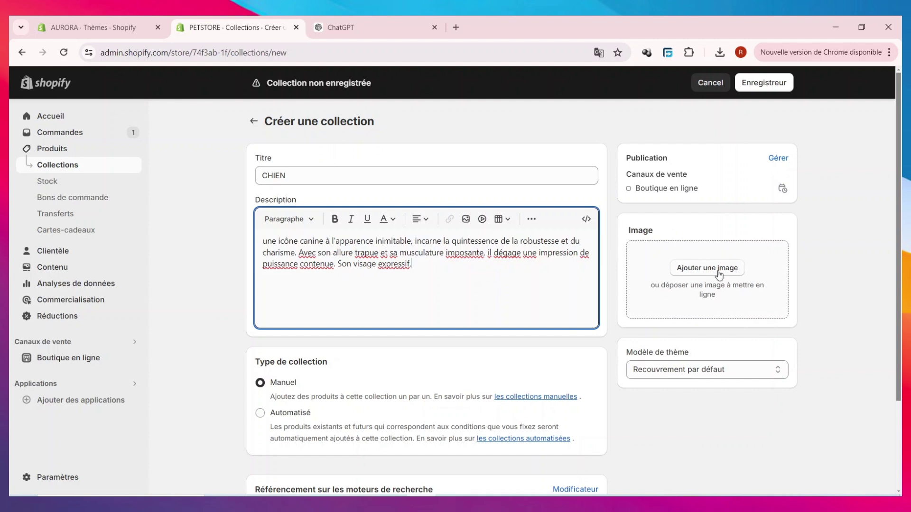
scroll(719, 380, "down", 3)
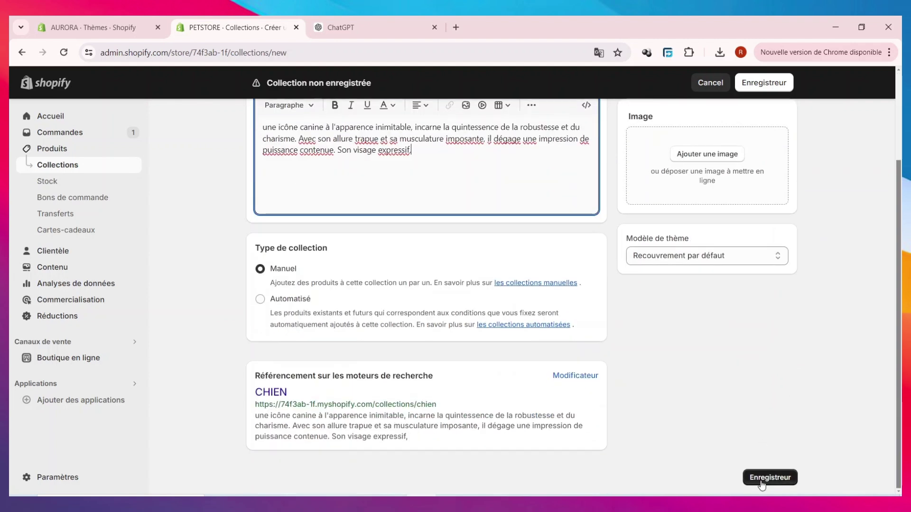
left_click(761, 483)
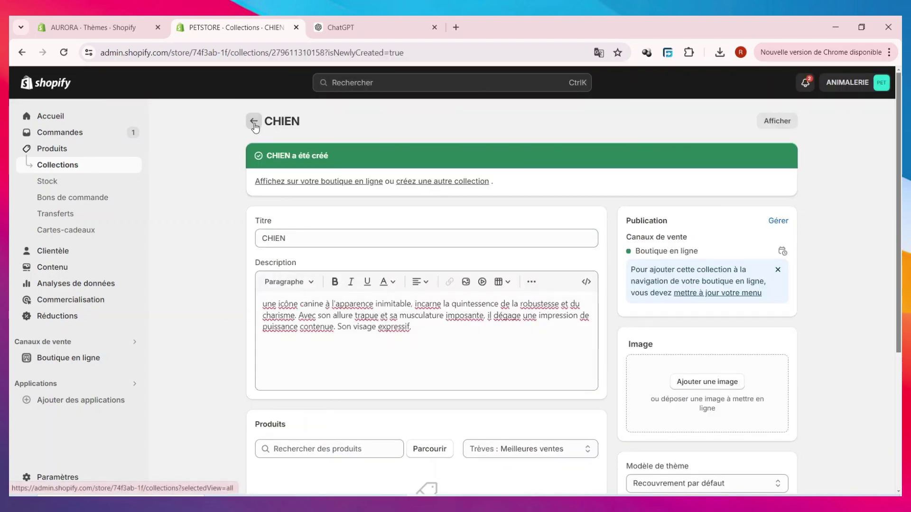
Step: Create a collection titled "VOLATILE" with the description starting "une icône canine à l'apparence inimitable", and save it
left_click(255, 124)
left_click(836, 124)
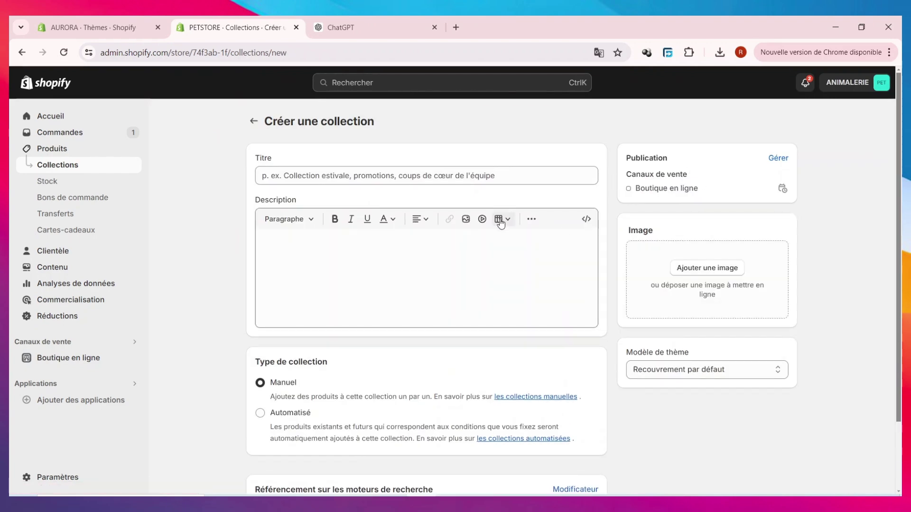
left_click(420, 176)
type("Chi")
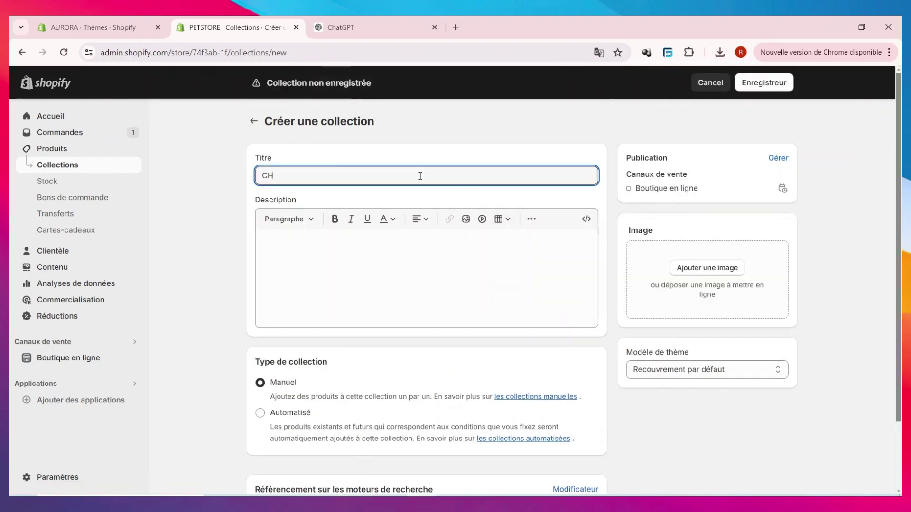
key("BackSpace")
key("BackSpace")
key("BackSpace")
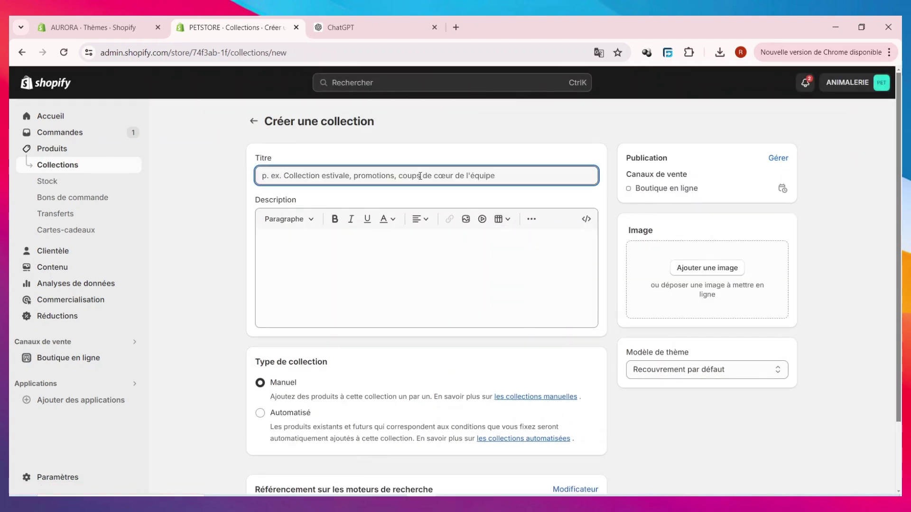
type("VOLSAT")
type("E")
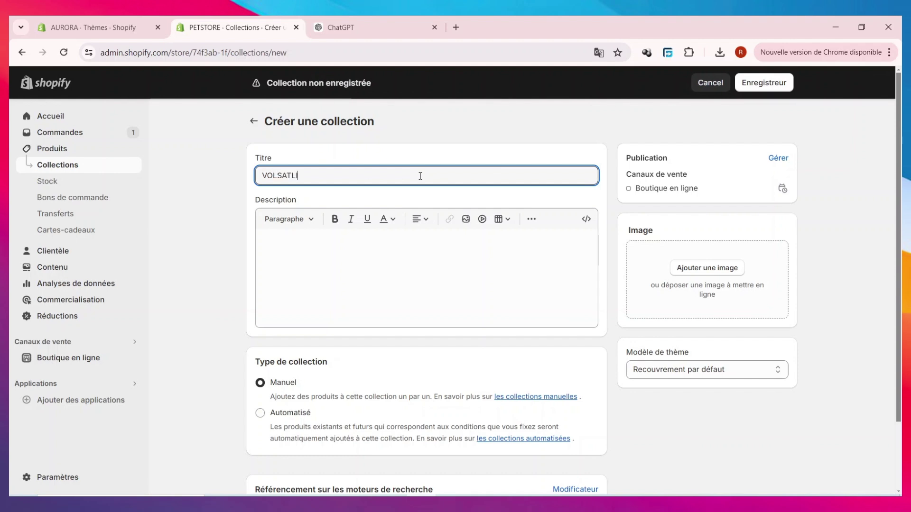
key("BackSpace")
key("BackSpace")
key("BackSpace")
key("BackSpace")
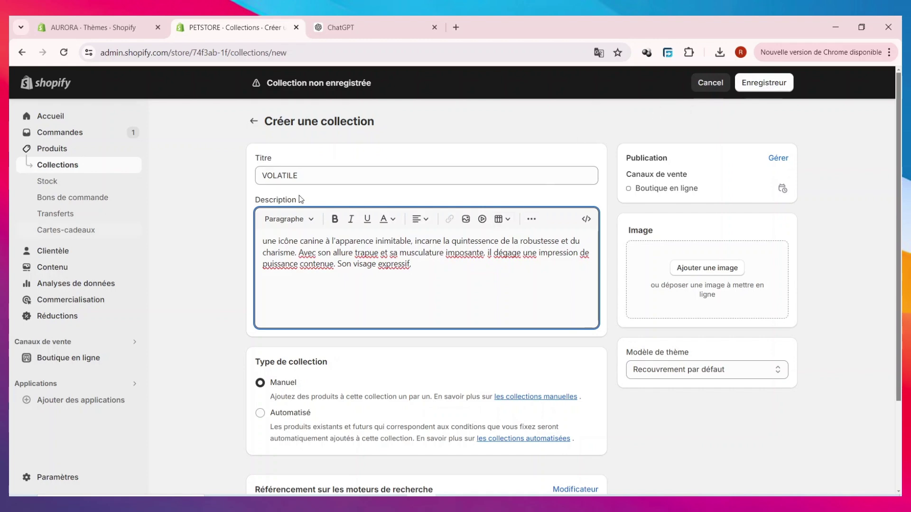
scroll(465, 232, "down", 2)
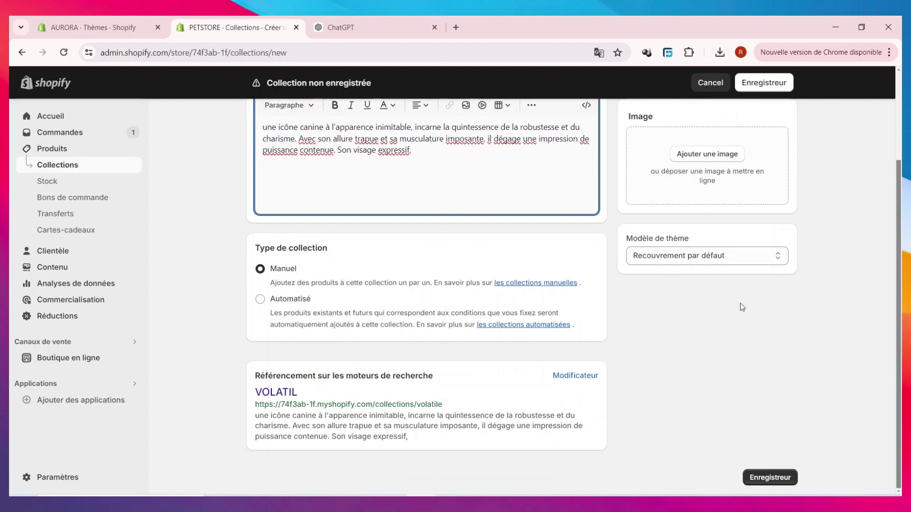
scroll(606, 259, "up", 2)
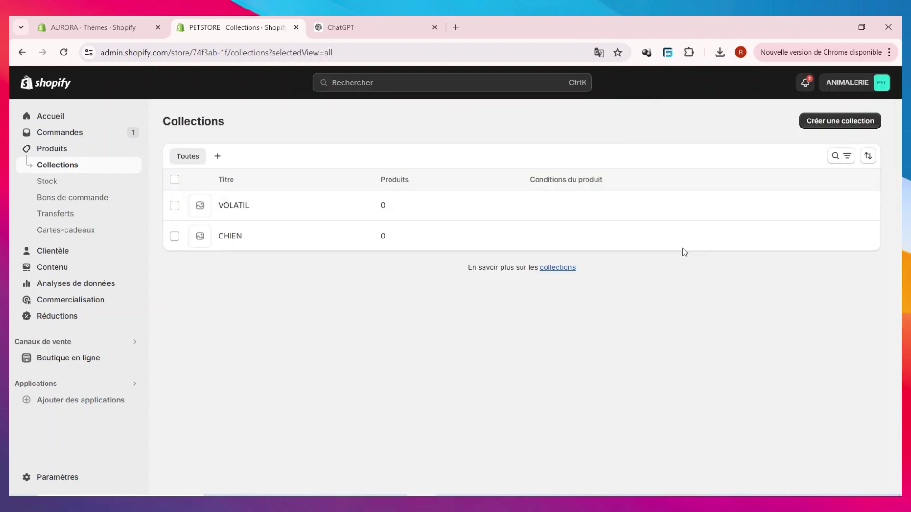
Step: Create and save a collection titled "FELLIN" with the same "une icône canine" description, and return to the collections list
left_click(837, 125)
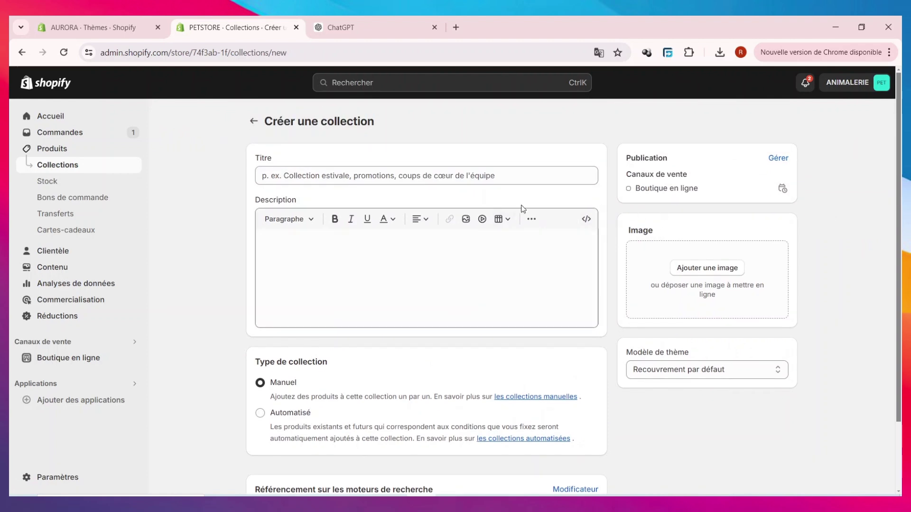
left_click(463, 174)
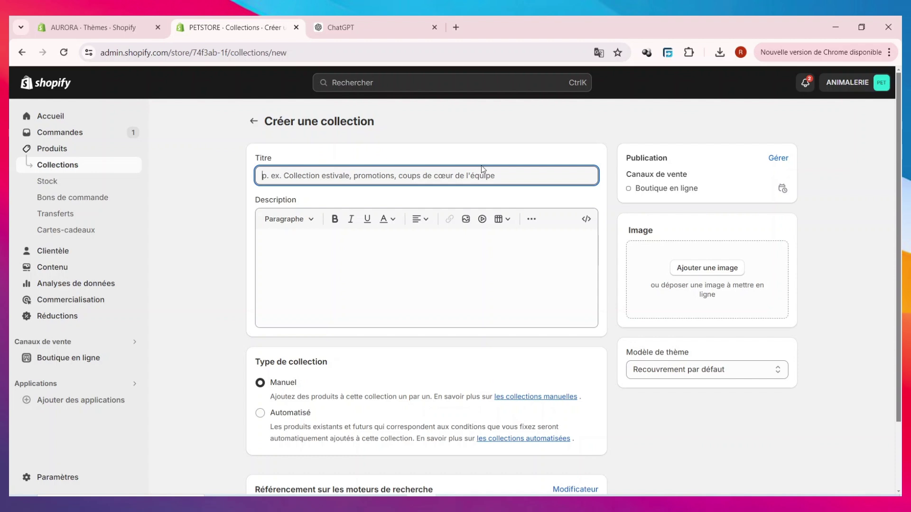
type("FELLIN")
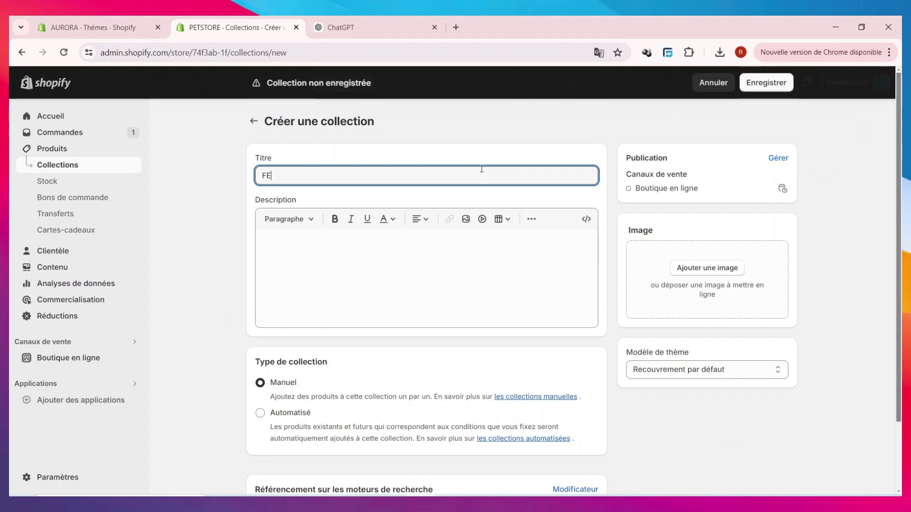
left_click(494, 294)
type("une icône canine à l'apparence inimitable, incarne la quintessence de la robustesse et du charisme. Avec son allure trapue et sa musculature imposante, il dégage une impression de puissance contenue. Son visage expressif,")
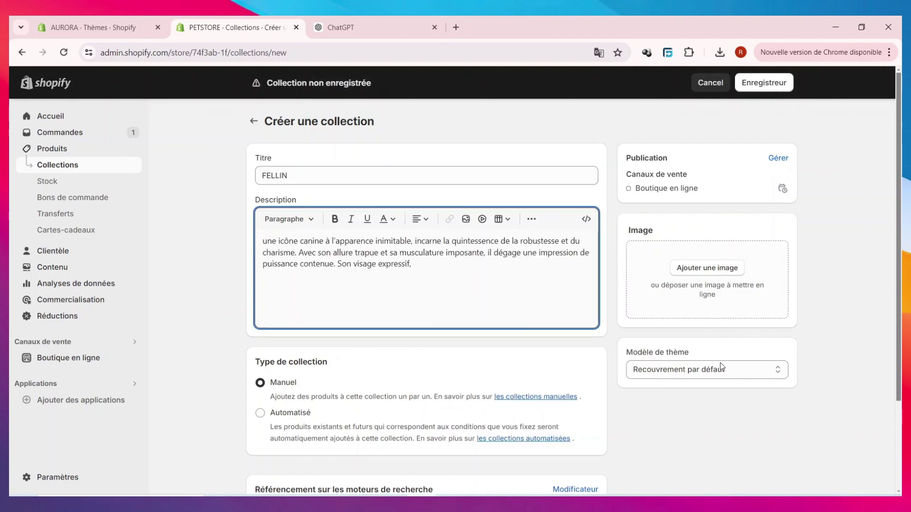
left_click(710, 423)
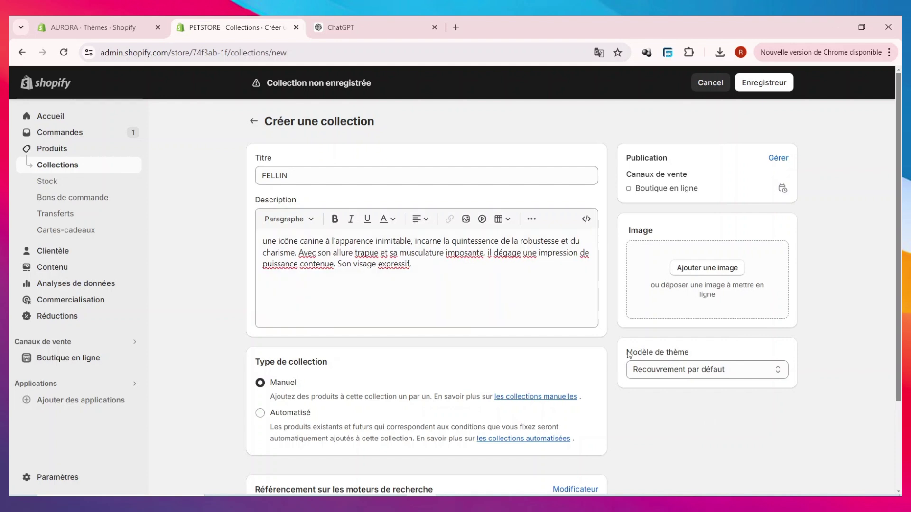
left_click(773, 82)
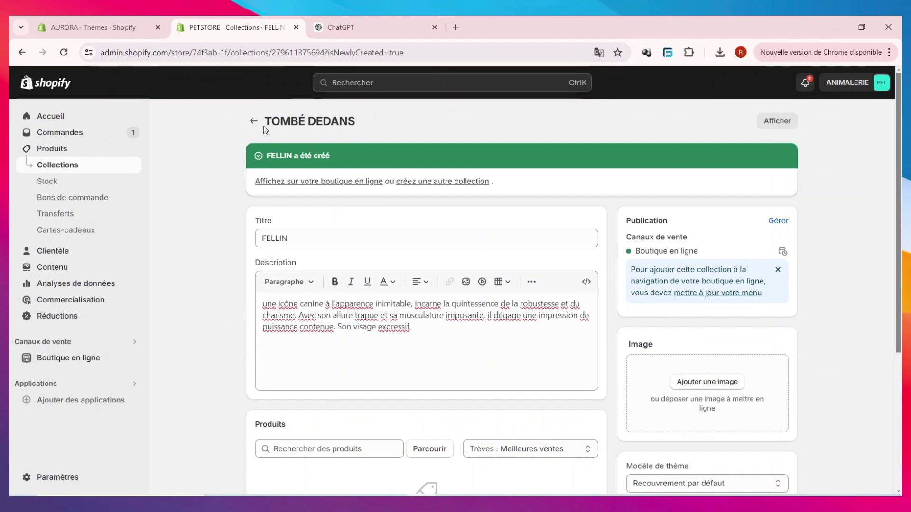
left_click(253, 121)
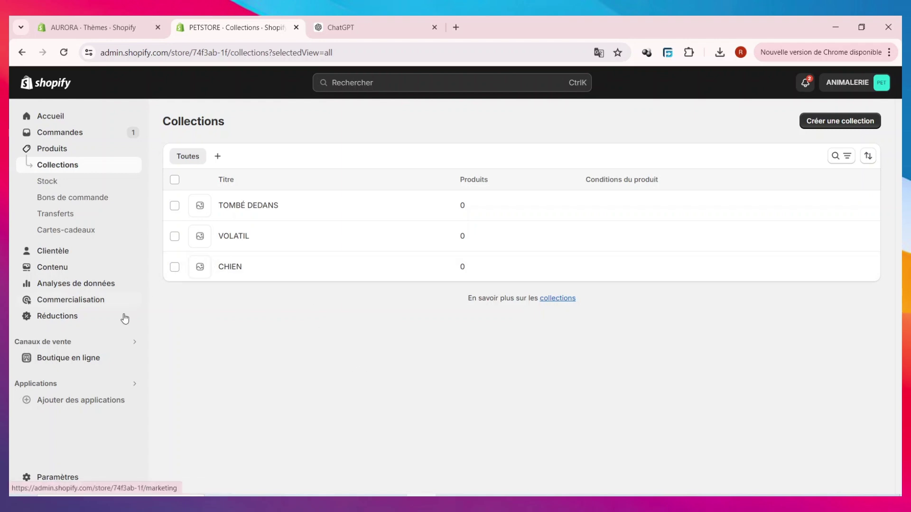
Step: Open the current Spotlight theme for customization and look over its home page products and header settings
left_click(95, 363)
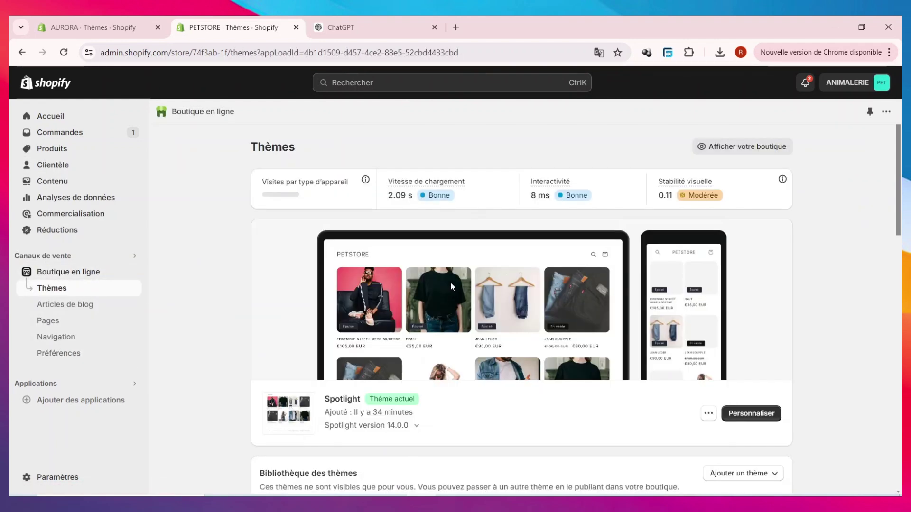
left_click(758, 415)
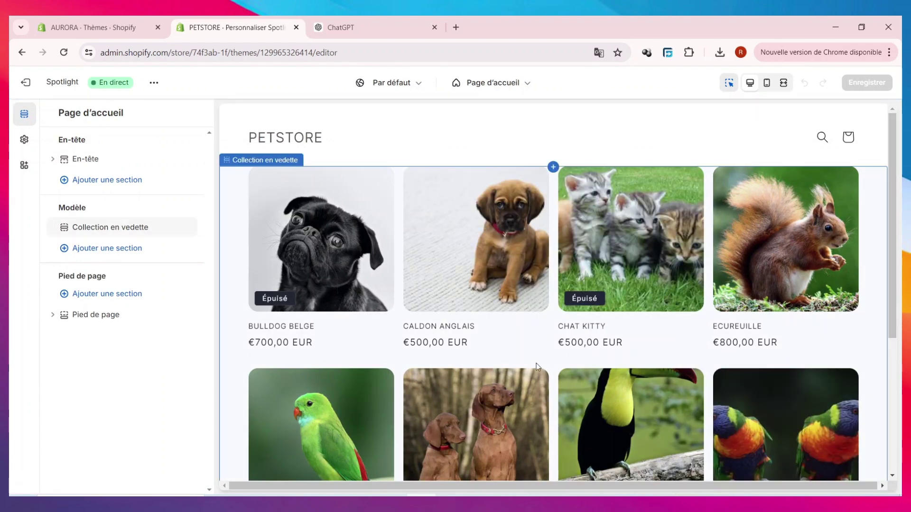
scroll(639, 300, "down", 5)
scroll(635, 300, "up", 5)
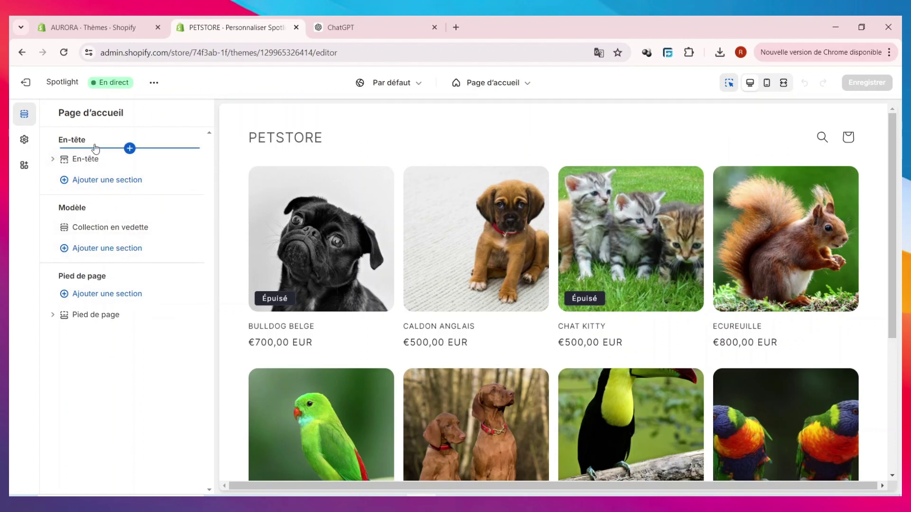
left_click(89, 158)
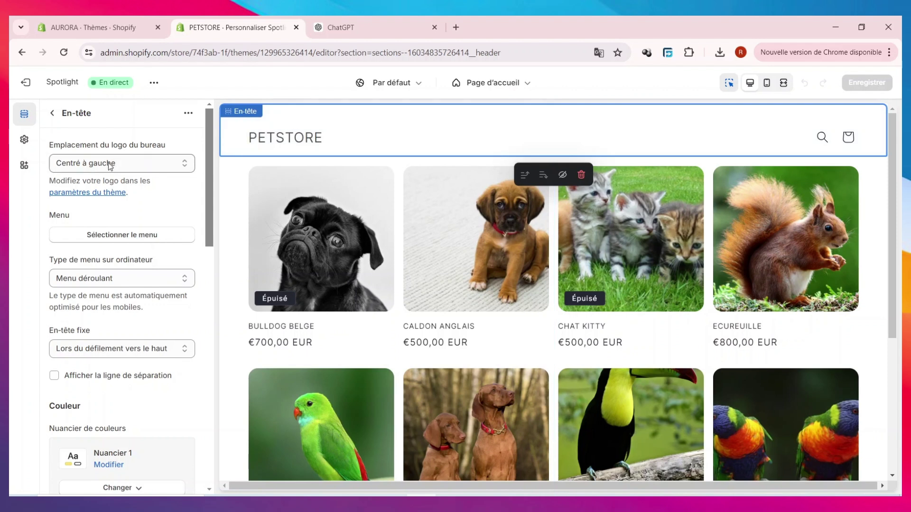
left_click(52, 114)
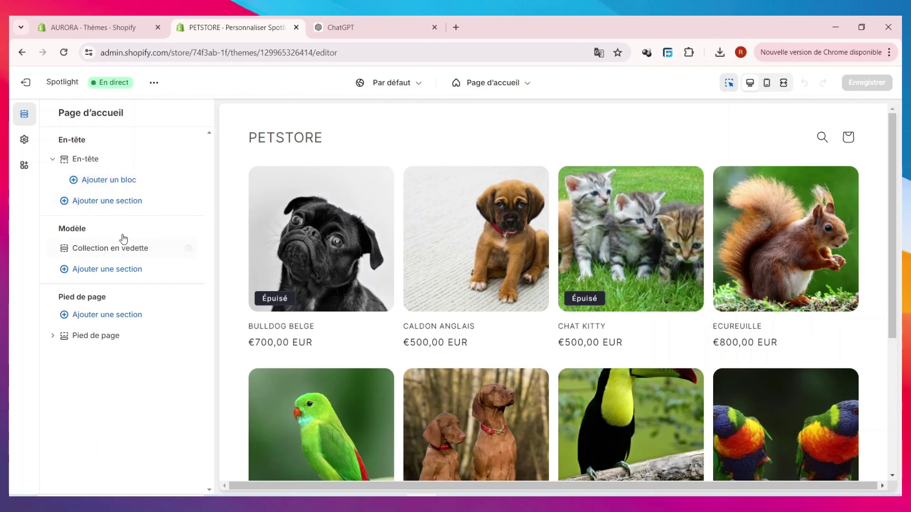
Step: Add a "Bannière avec image" section to the home page above the featured collection and open its settings
mouse_move(140, 254)
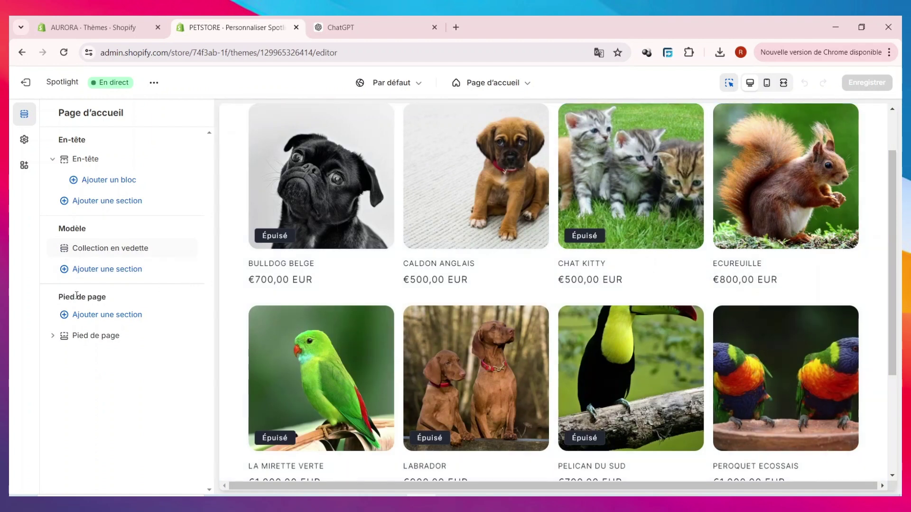
left_click(101, 269)
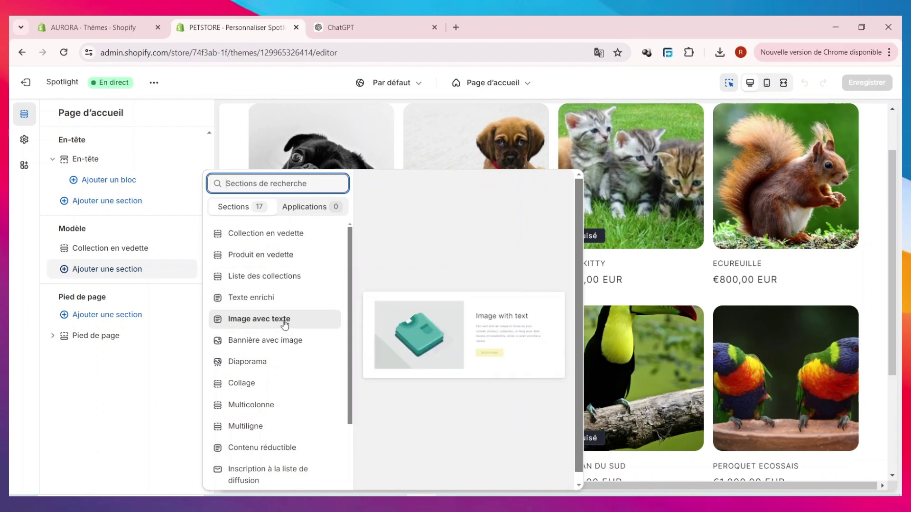
left_click(284, 350)
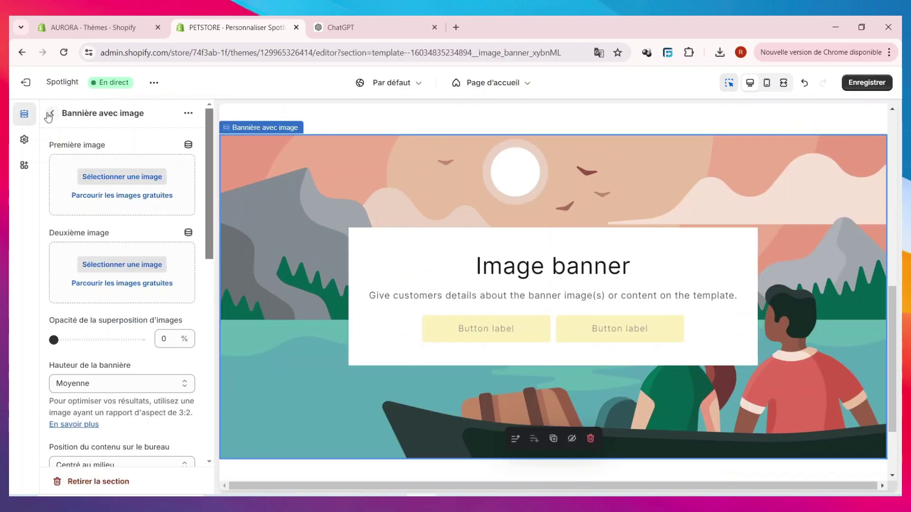
left_click(52, 113)
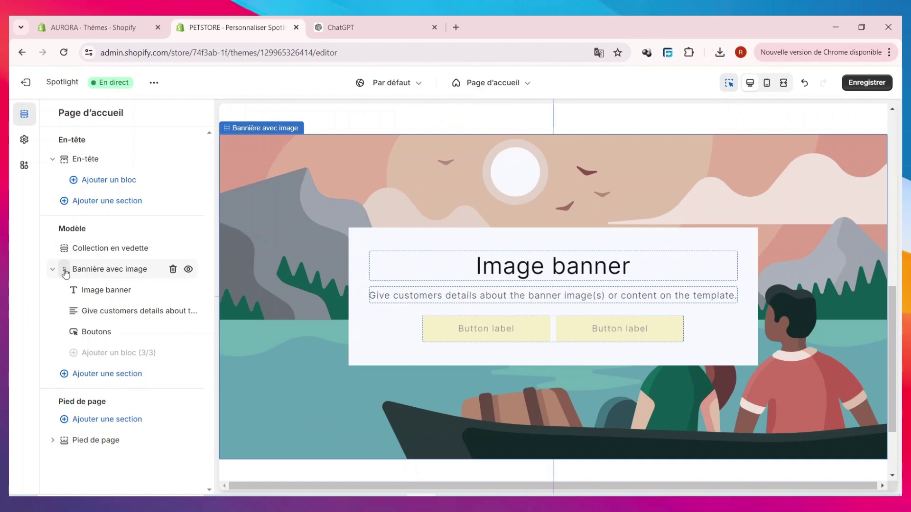
left_click_drag(65, 273, 67, 239)
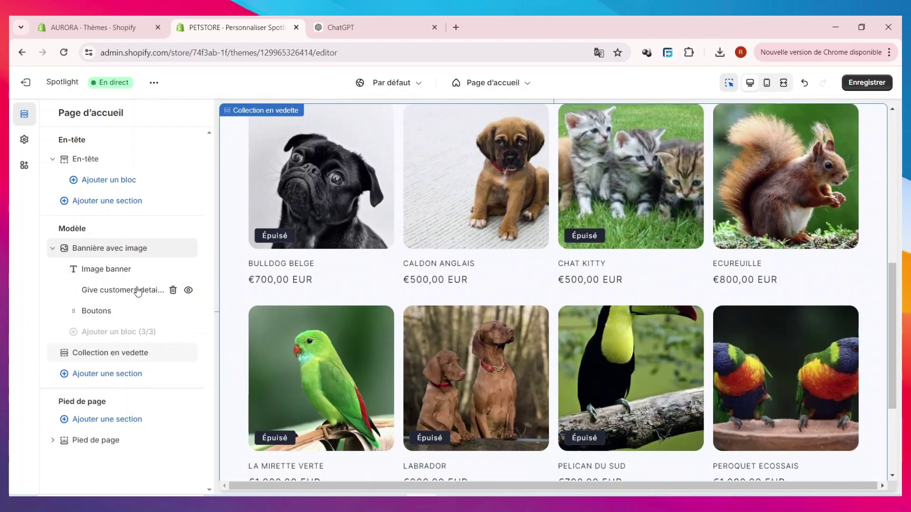
left_click(91, 251)
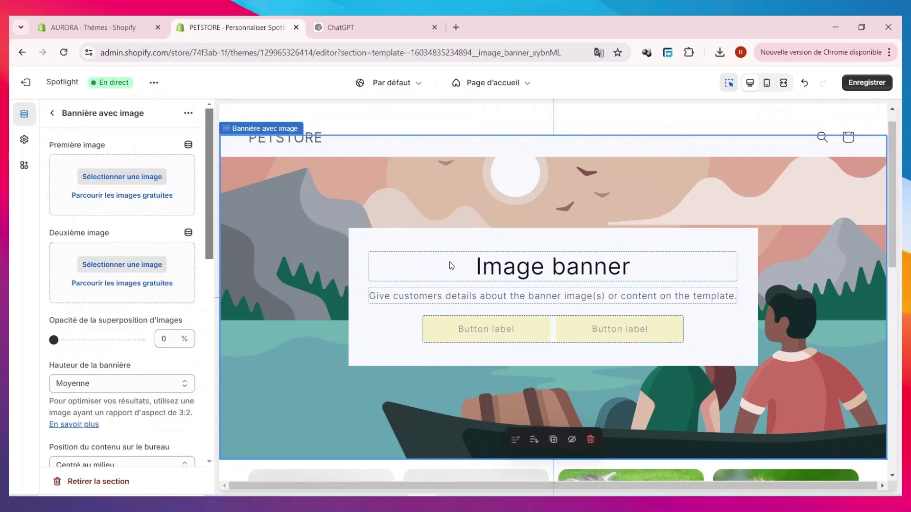
left_click(636, 270)
key("Escape")
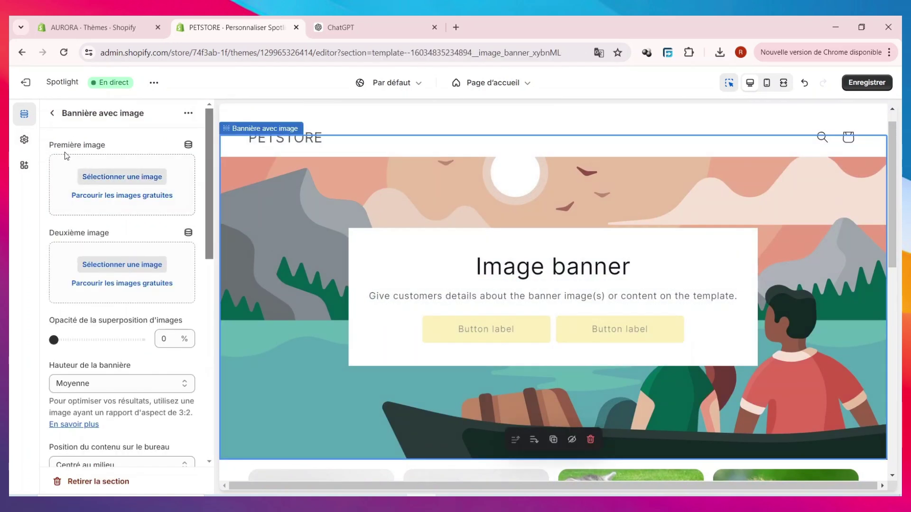
Step: Upload the cameleom picture from the Téléchargements folder and use it as the banner's first image
left_click(132, 181)
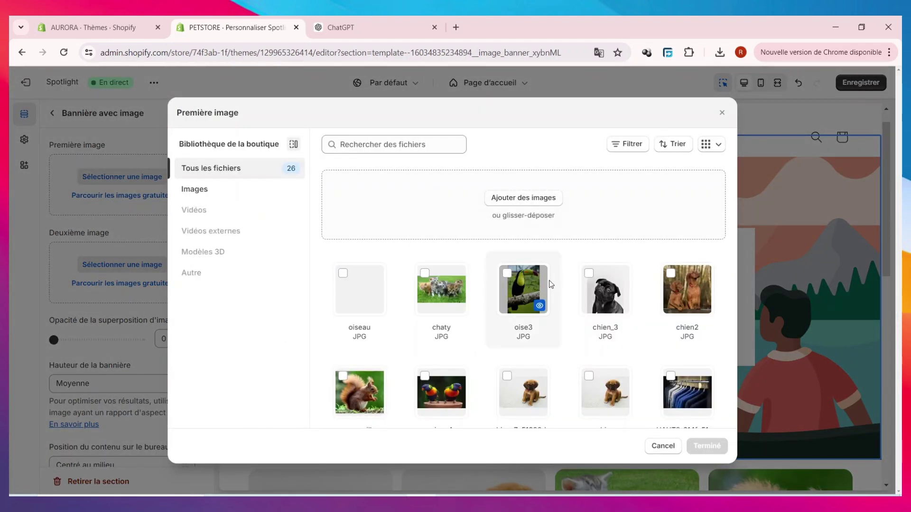
left_click(519, 199)
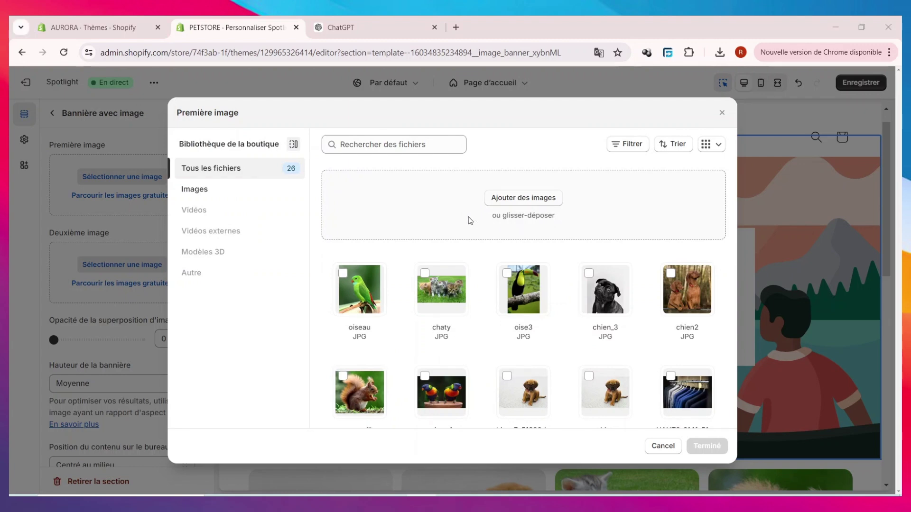
left_click(159, 177)
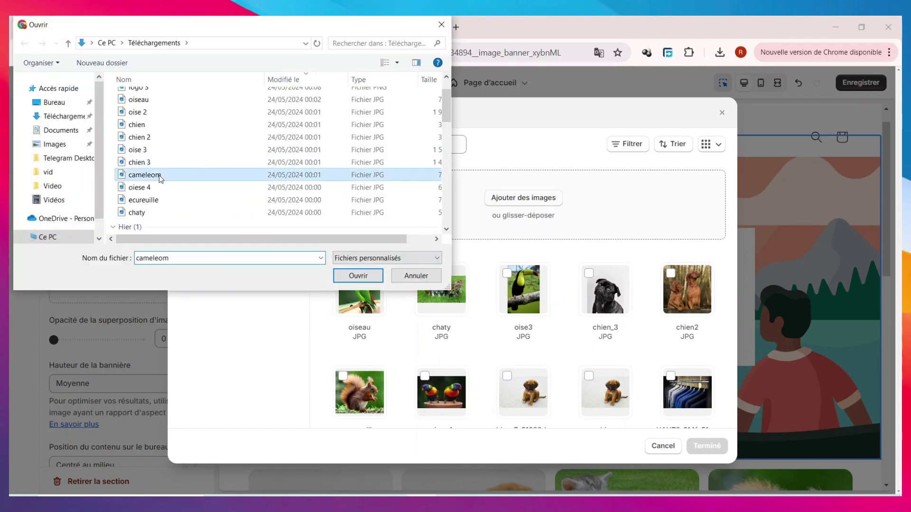
left_click(367, 278)
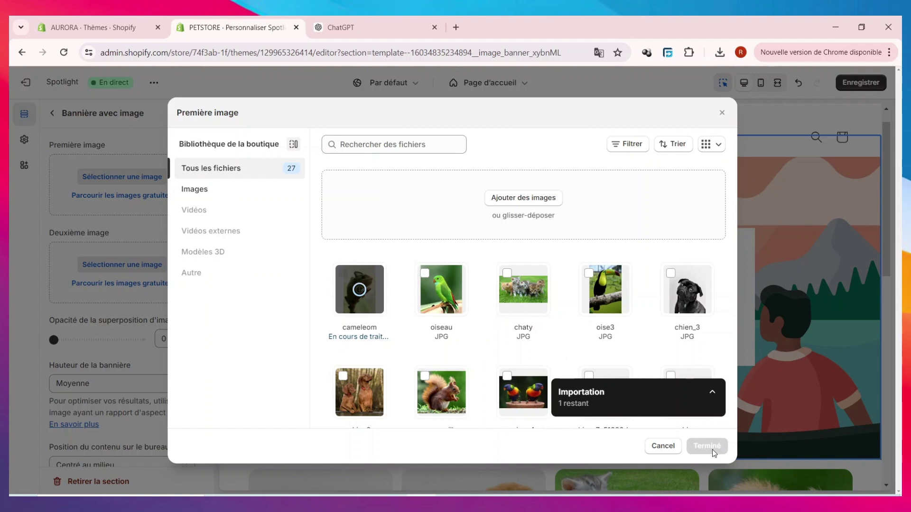
left_click(712, 449)
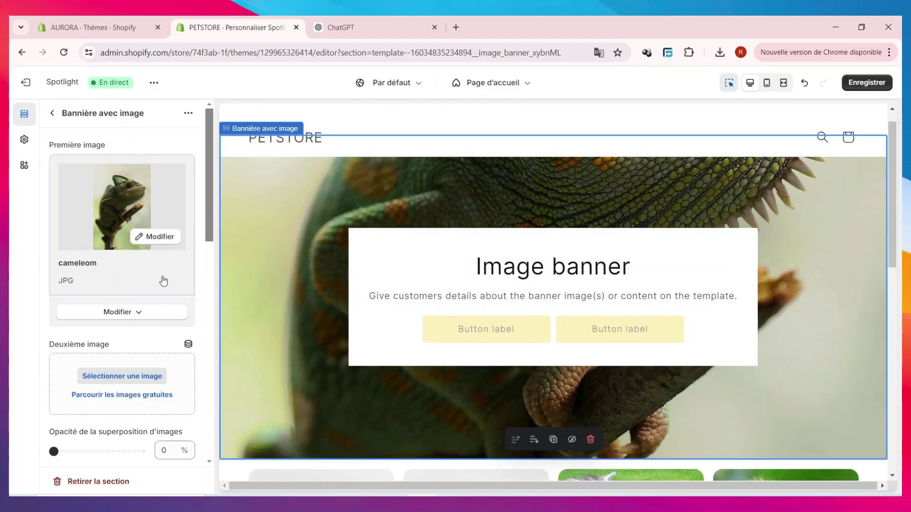
Step: Replace the banner's first image with oise_2 and set the image overlay opacity to 40 %
left_click(167, 236)
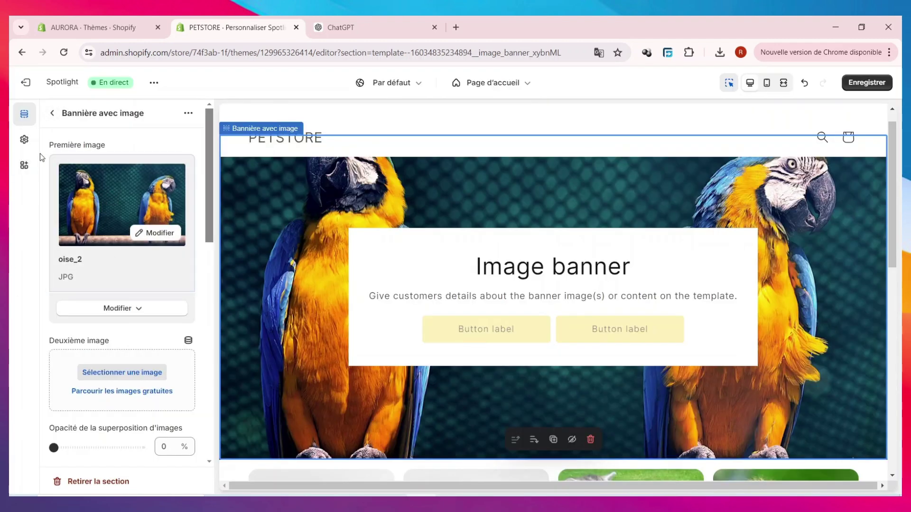
scroll(106, 291, "down", 3)
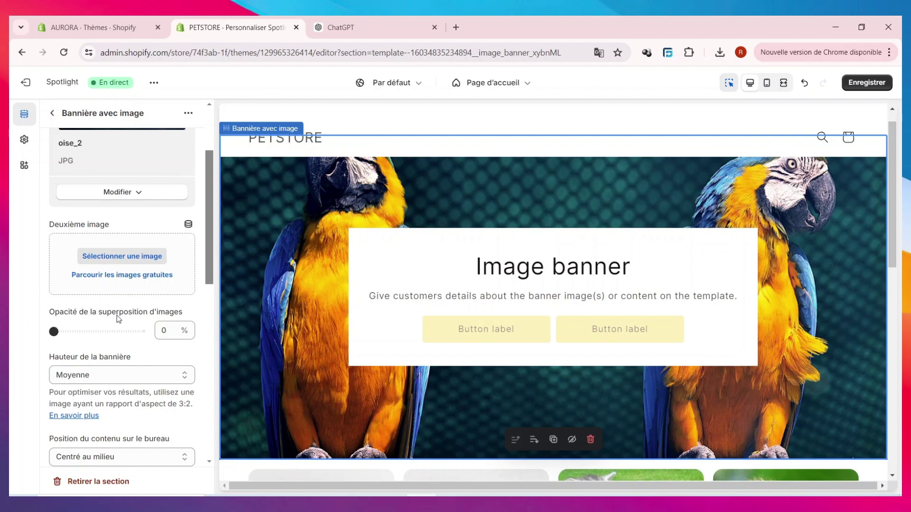
scroll(118, 319, "down", 1)
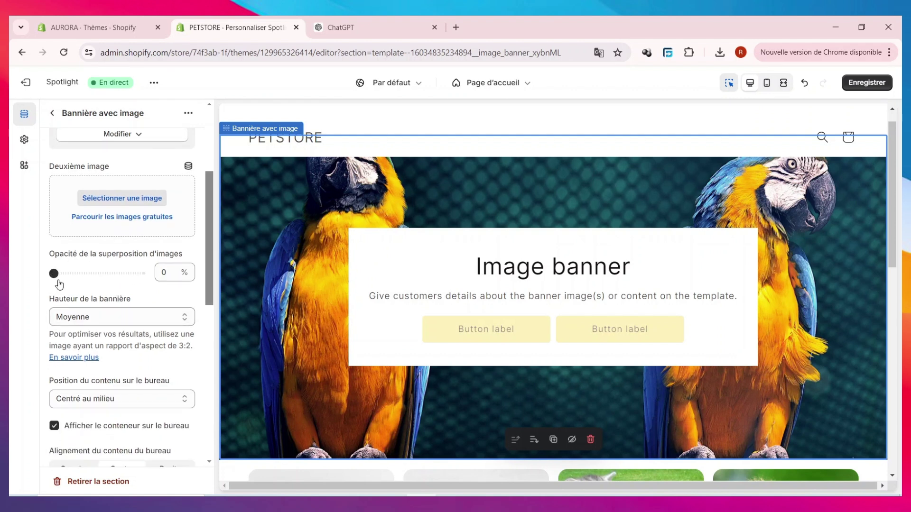
left_click_drag(54, 274, 85, 278)
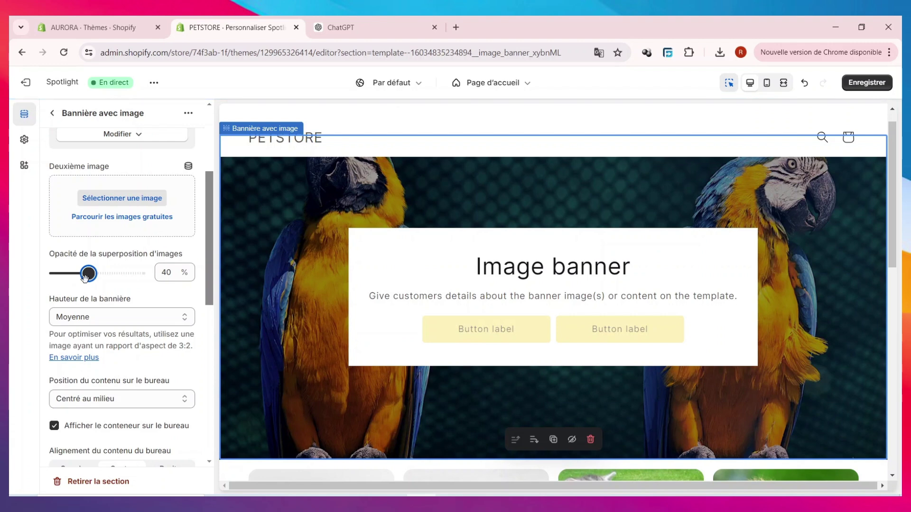
Step: Set the banner's image overlay opacity to 10 % and its height to "Adapter à la première image"
left_click_drag(90, 277, 64, 278)
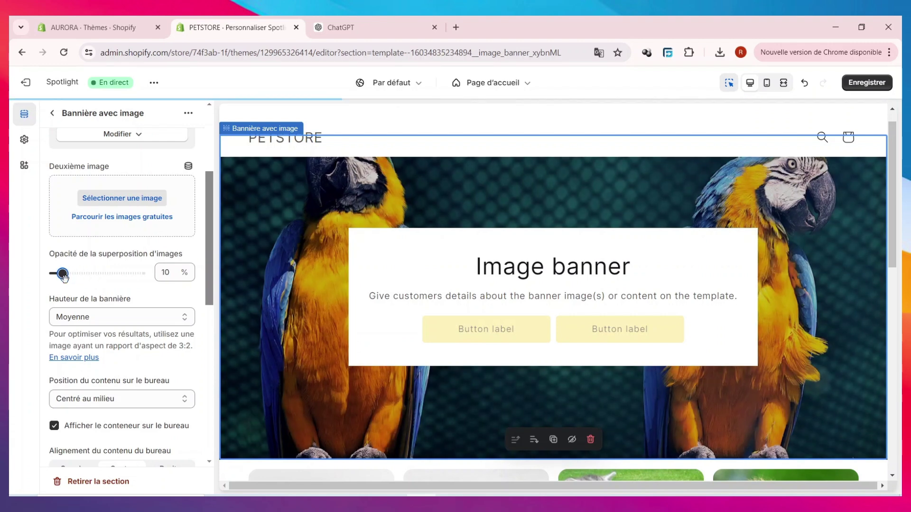
left_click(129, 317)
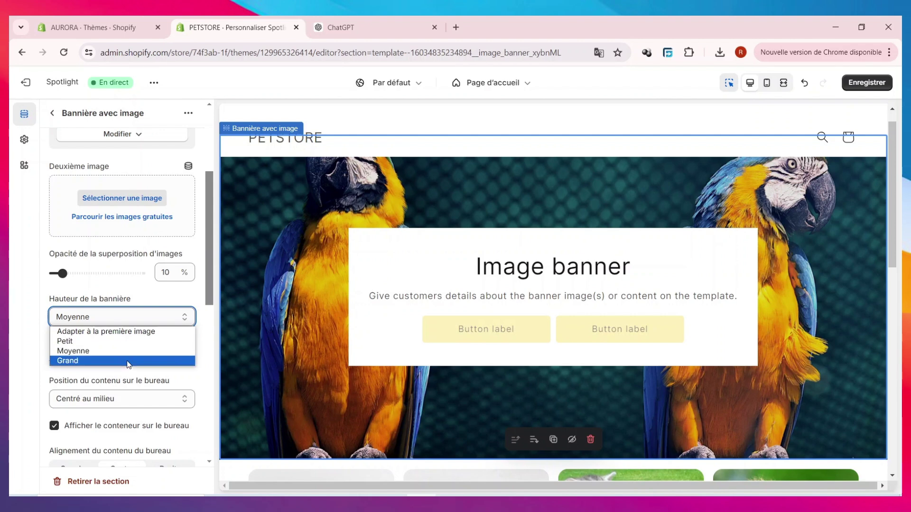
key("Escape")
left_click(140, 336)
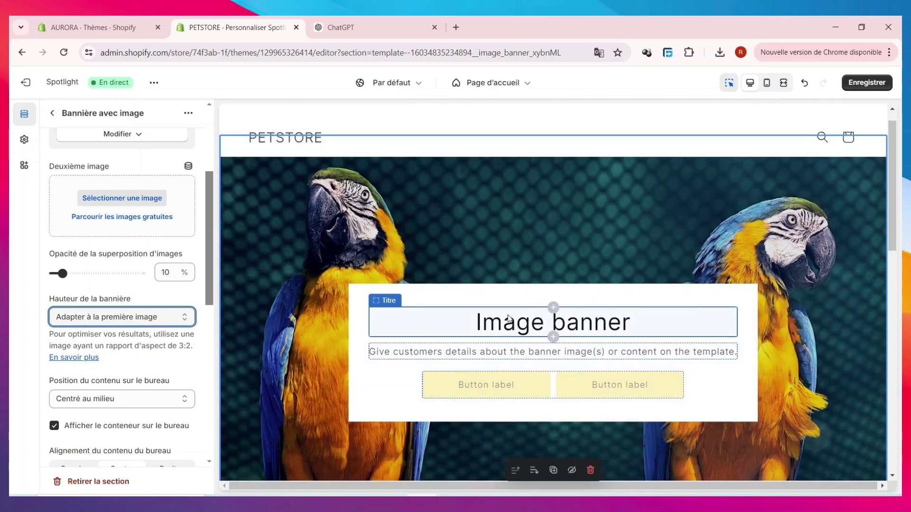
Step: Choose "Centré au milieu" as the banner's desktop content position
scroll(99, 323, "down", 1)
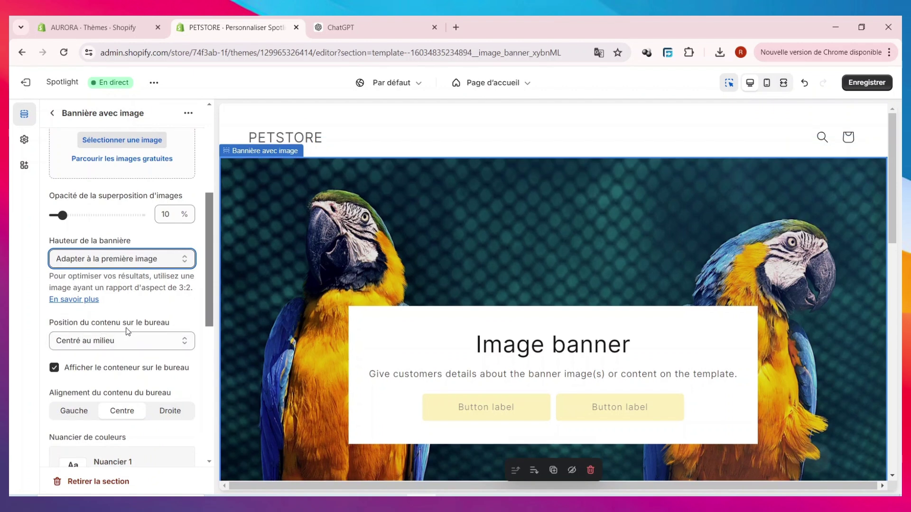
left_click(127, 343)
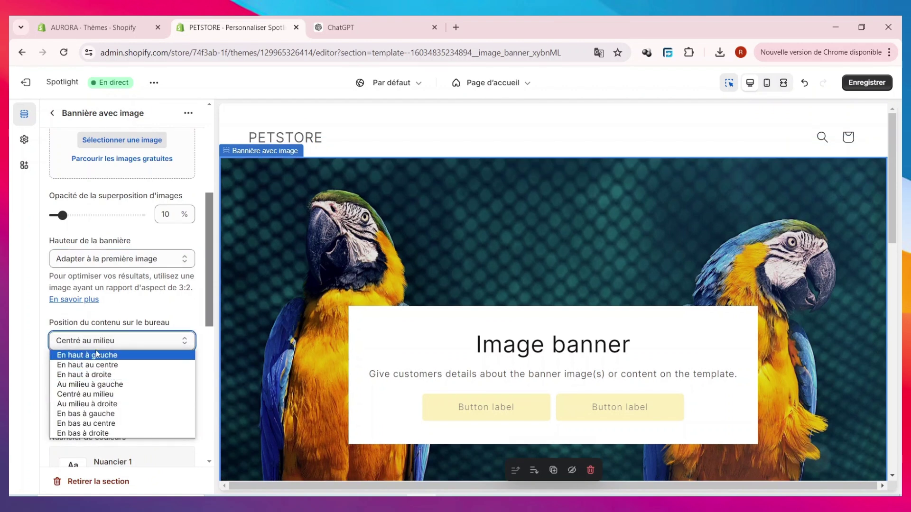
left_click(108, 397)
Step: Open the banner's Nuancier 1 color scheme and its solid button background color for editing
scroll(128, 346, "down", 5)
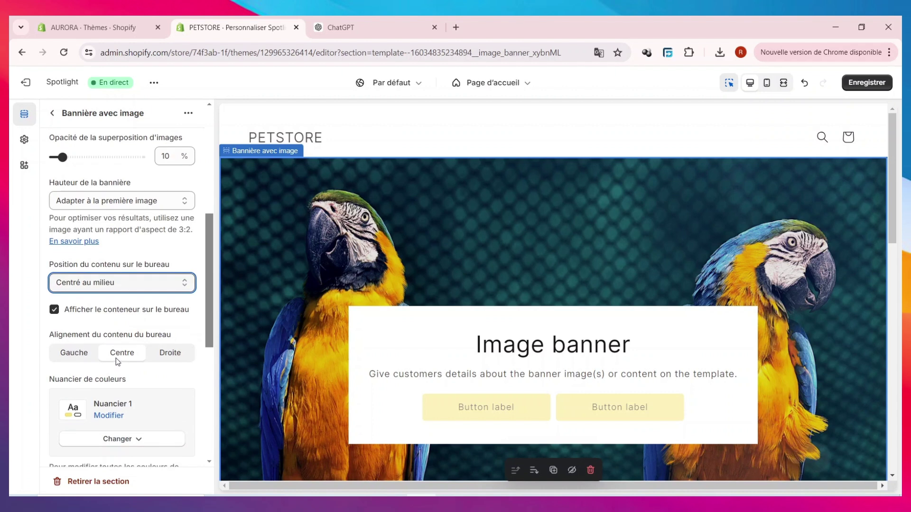
scroll(130, 337, "up", 1)
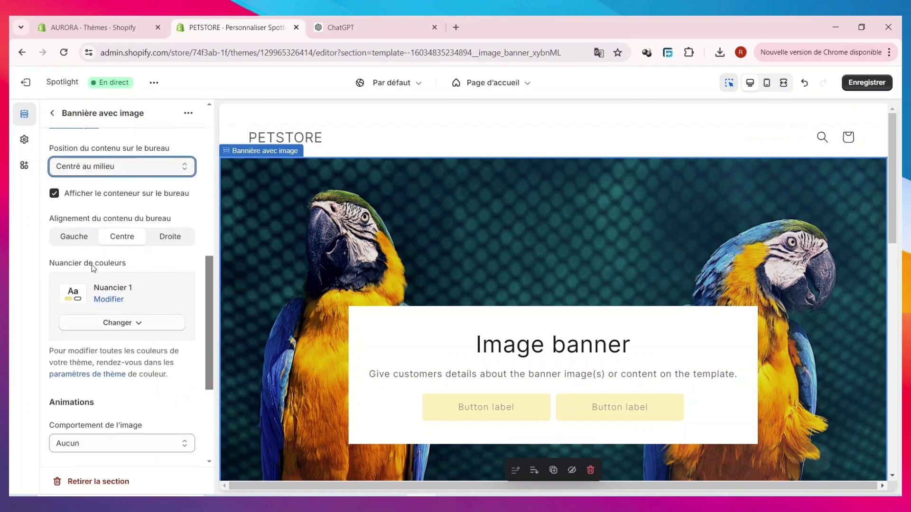
left_click(115, 299)
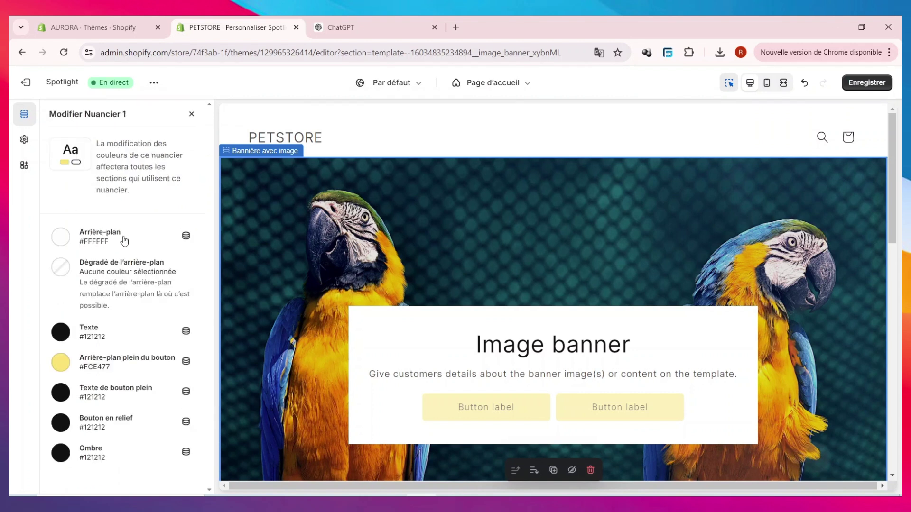
left_click(60, 364)
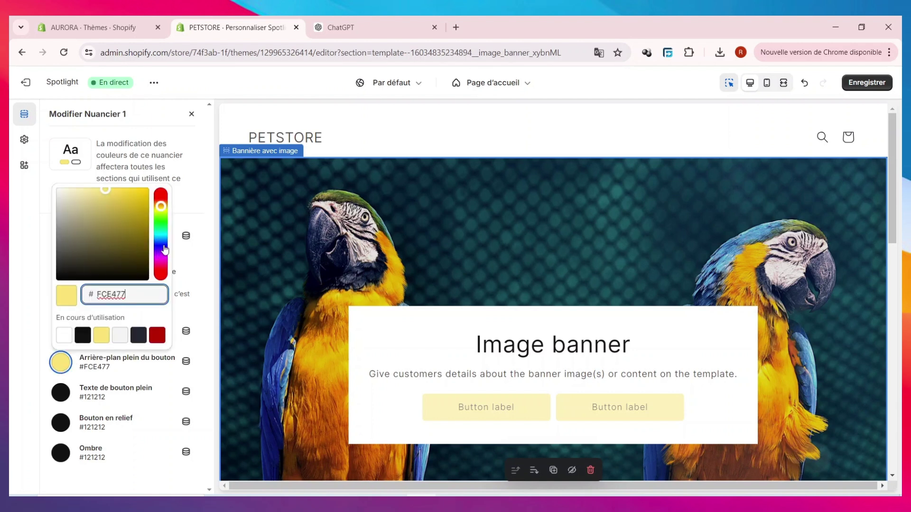
Step: Try several reddish-brown shades, including 9D695C and 784A3F, for the solid button background
left_click(161, 198)
left_click(95, 225)
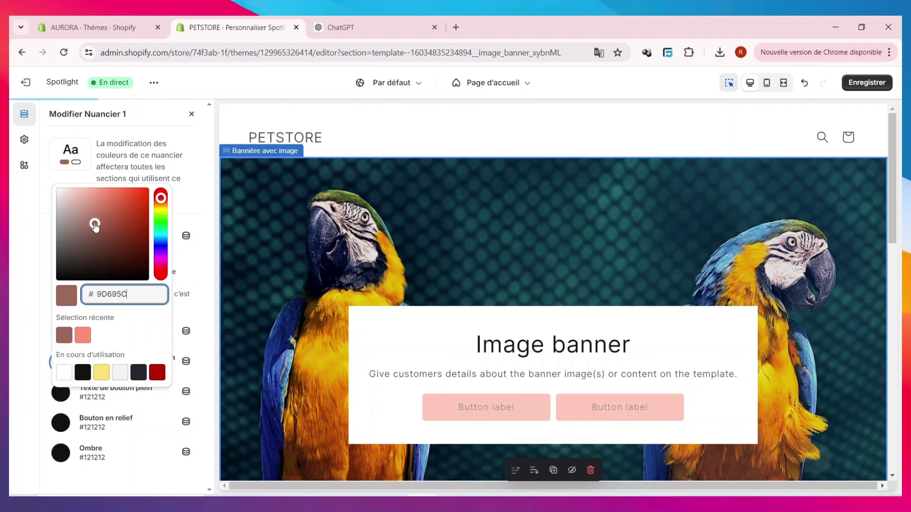
left_click(84, 212)
left_click(100, 236)
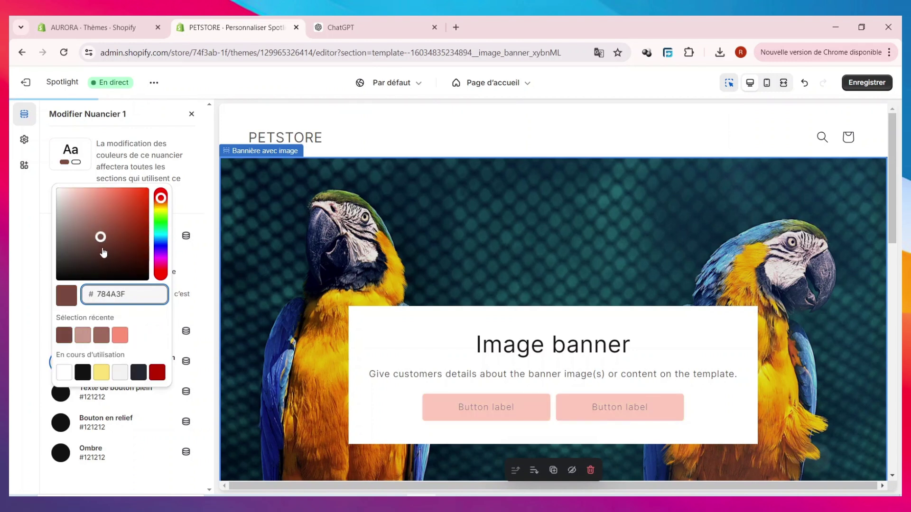
left_click(102, 249)
left_click(84, 336)
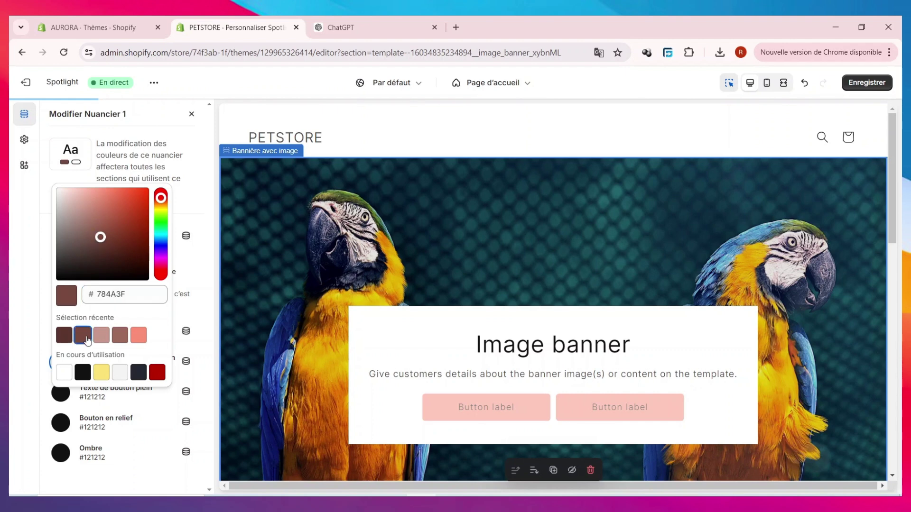
Step: Set the solid button background of Nuancier 1 to bright yellow F6D709
left_click_drag(157, 212, 129, 192)
left_click(116, 221)
left_click(129, 208)
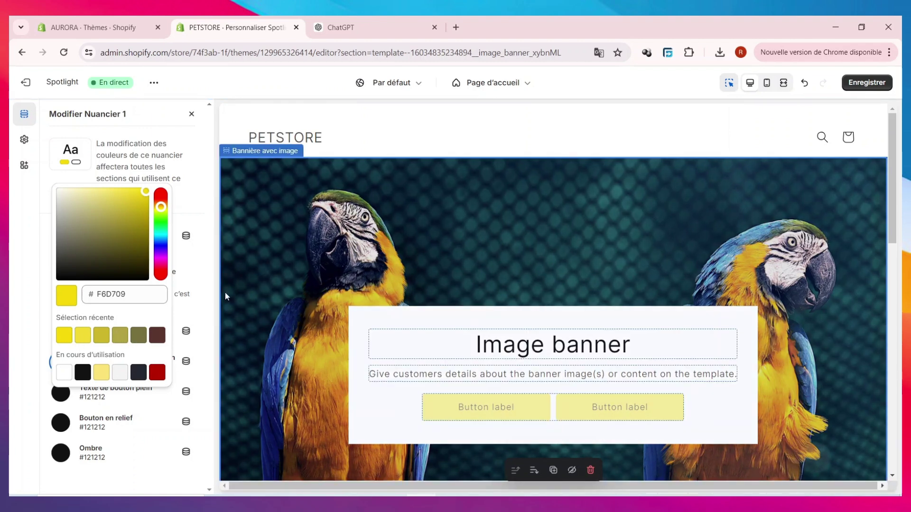
Step: Replace the banner title with "UN ANIMALE DE COMPAGNIE DONNE DU SOURIRE AU FAMILLE" at the Moyenne title size
scroll(526, 296, "down", 1)
left_click(526, 295)
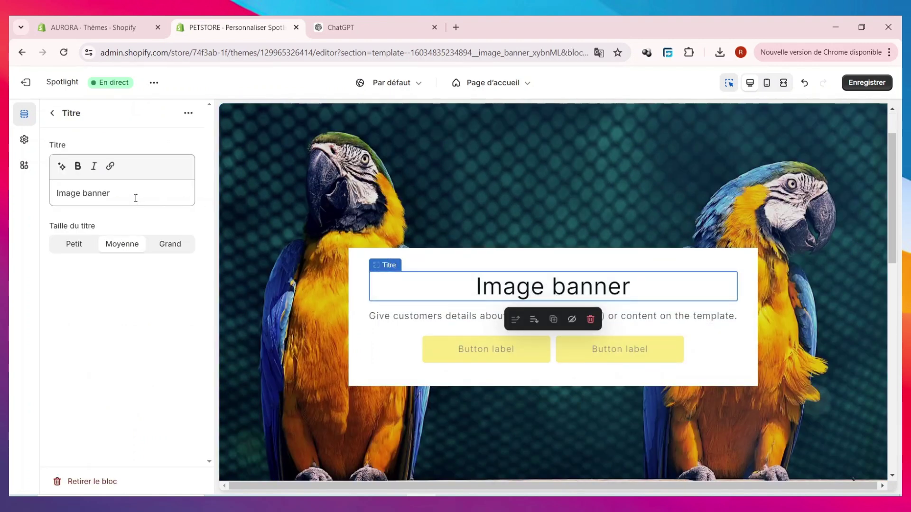
left_click_drag(136, 198, 18, 223)
key("BackSpace")
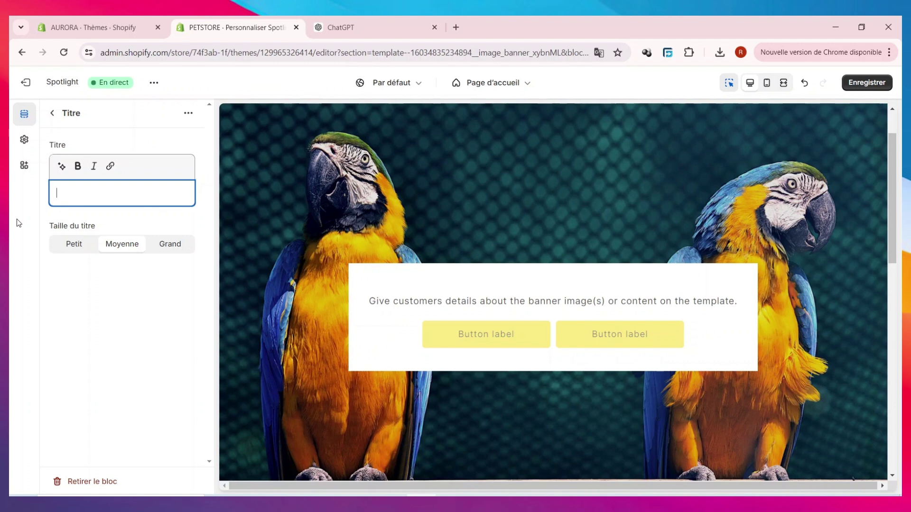
type("UN ANIMALE DE COMPAGNIE DONNE DU SOURIRE AU FAMILLE")
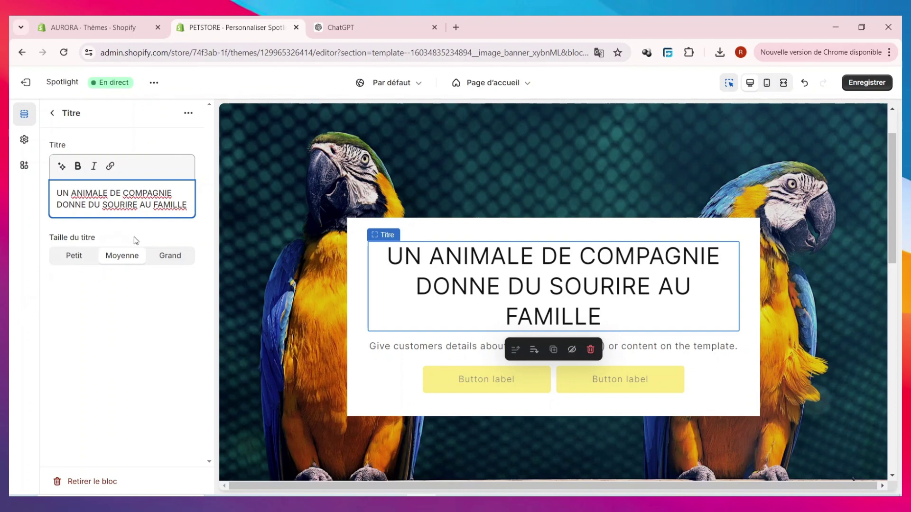
left_click(78, 261)
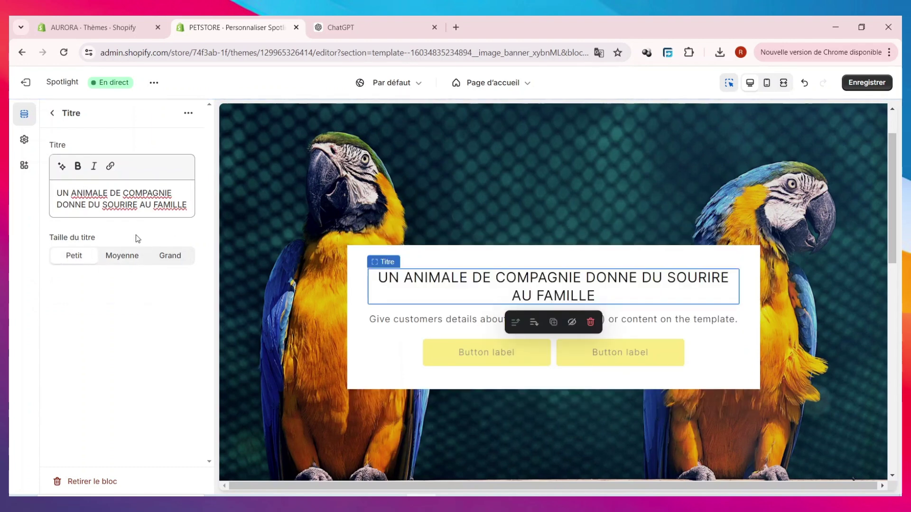
left_click(130, 260)
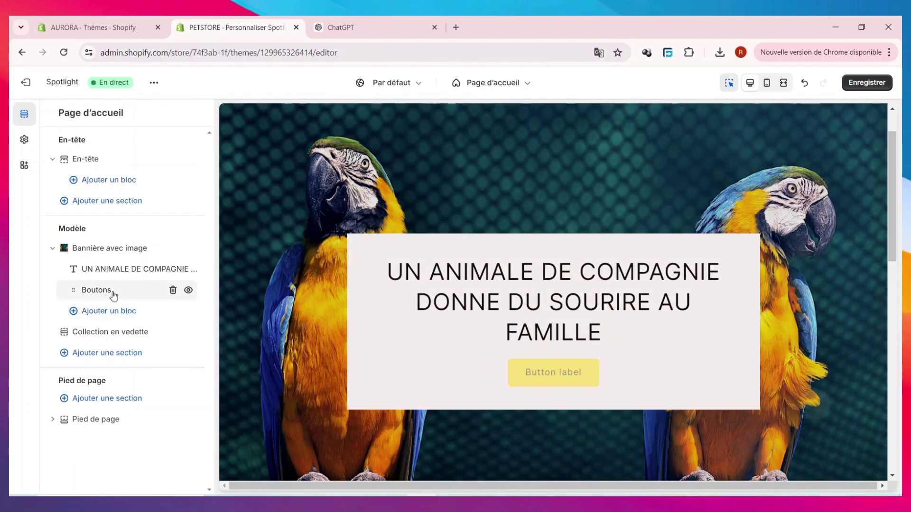
Step: Label the banner's first button "EN SAVOIR PLUS", check its link options without choosing one, and return to the home page section list
left_click(112, 291)
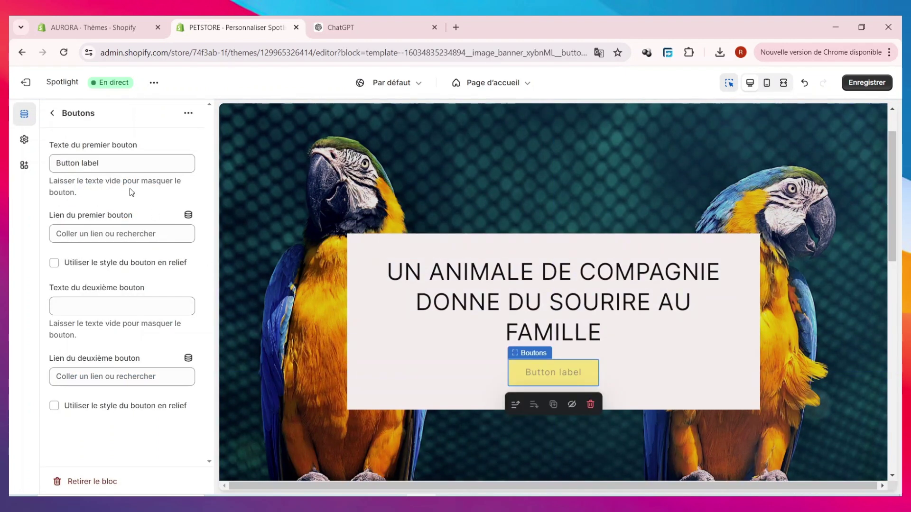
triple_click(102, 164)
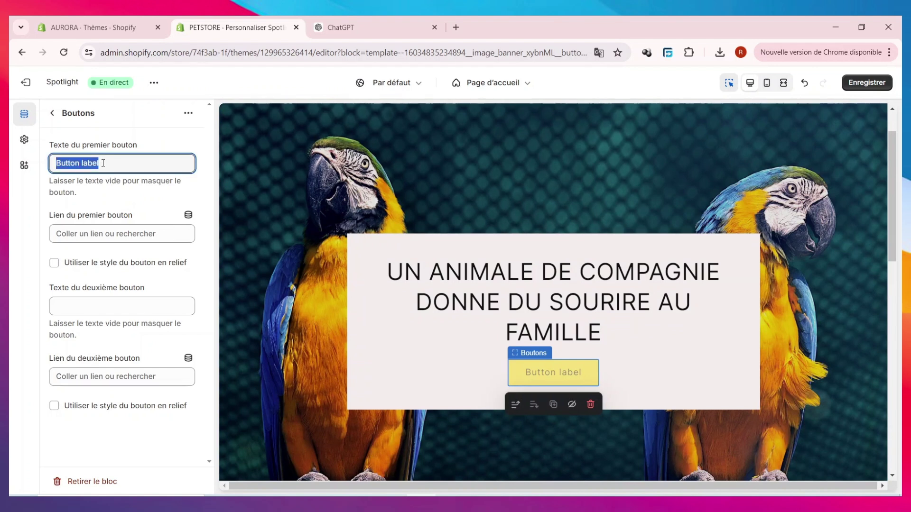
type("EN SAVOIR PLUS")
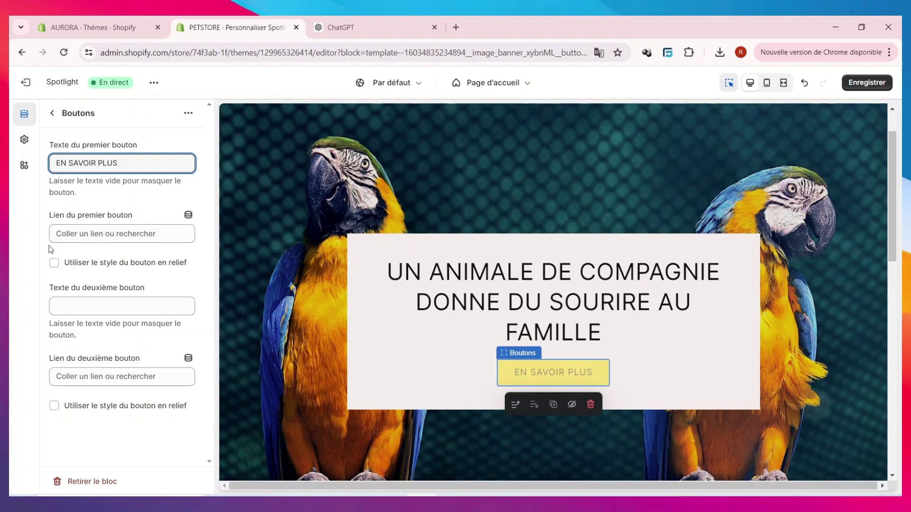
left_click(133, 240)
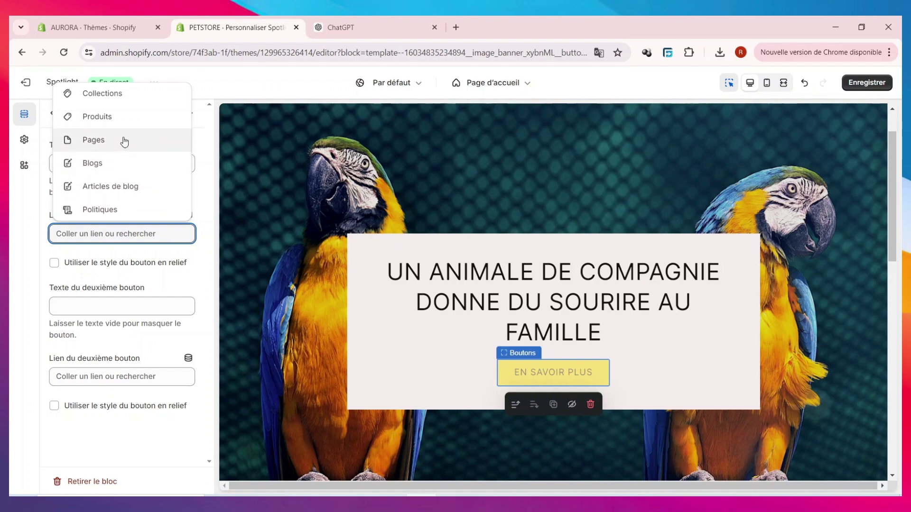
left_click(212, 253)
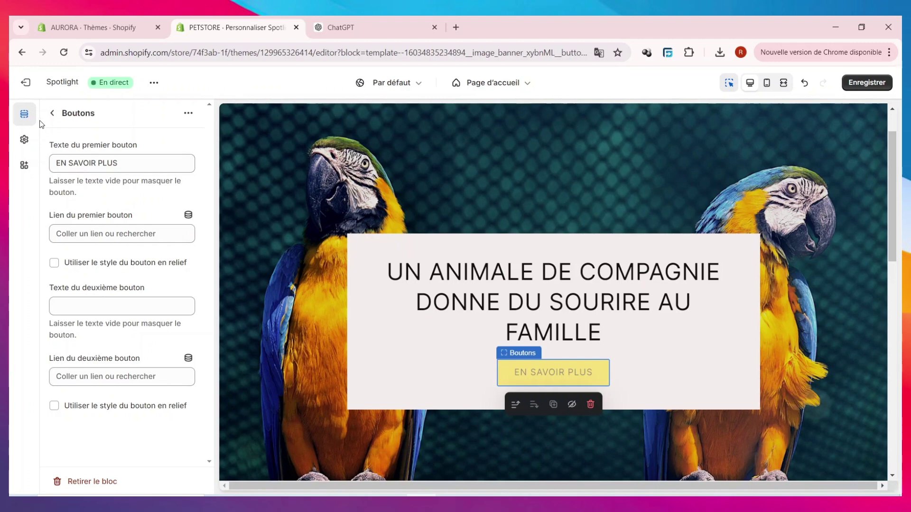
left_click(52, 114)
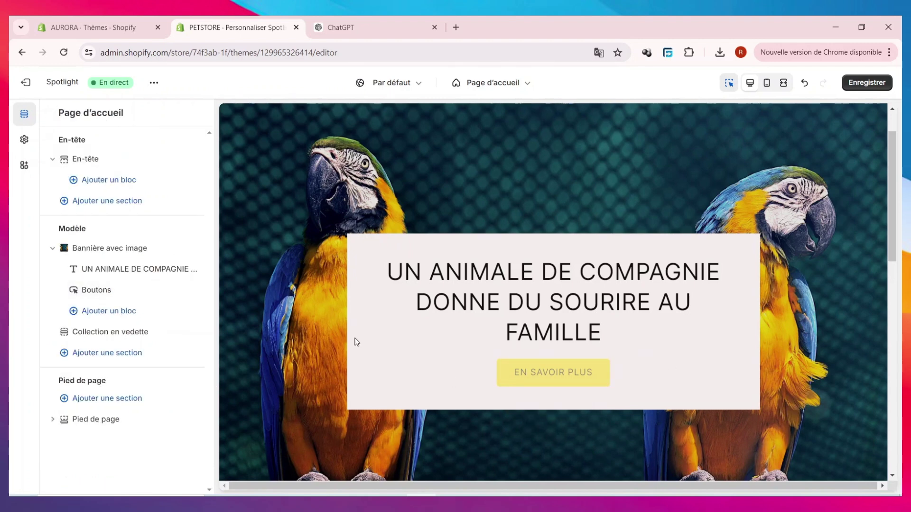
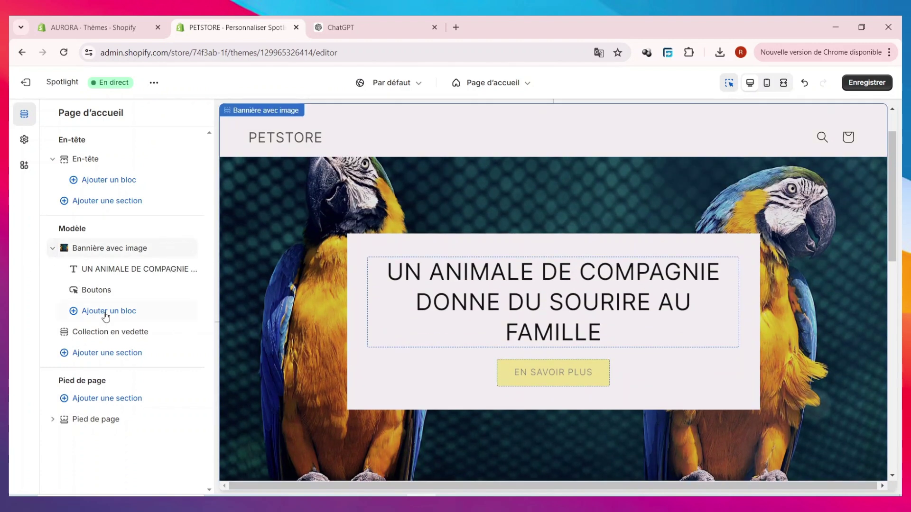
Step: Add a "Texte enrichi" section to the home page and move it between the image banner and the featured collection
left_click(101, 352)
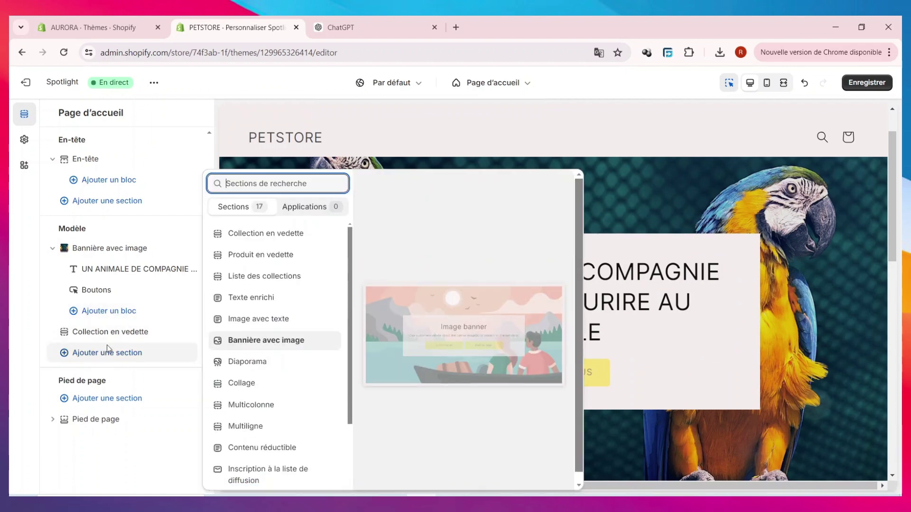
left_click(277, 299)
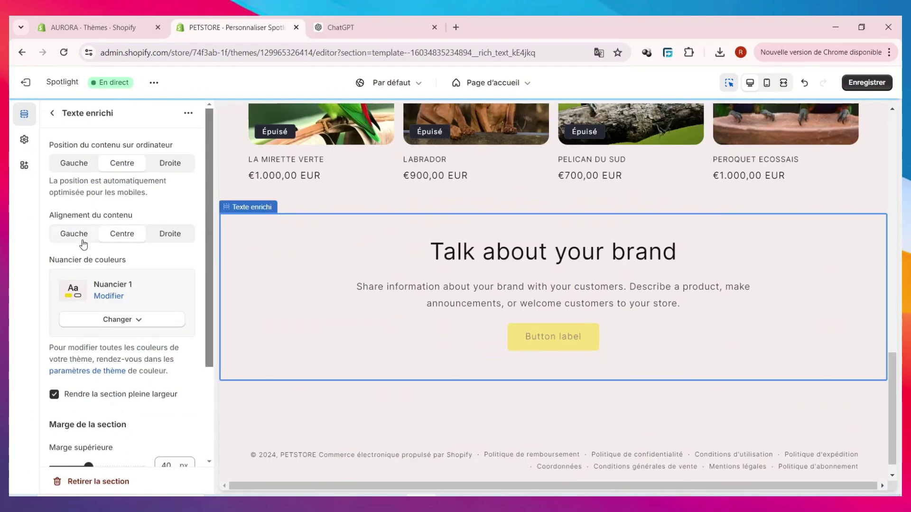
scroll(527, 335, "up", 5)
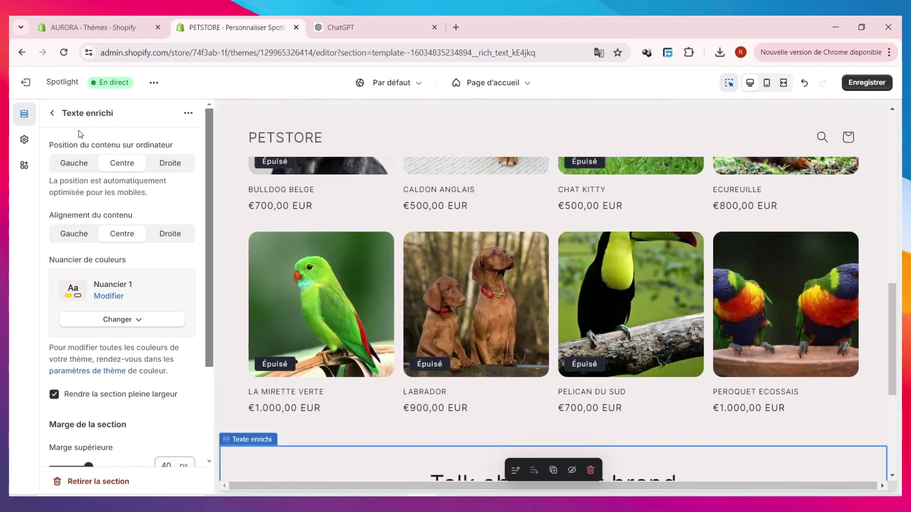
left_click(52, 113)
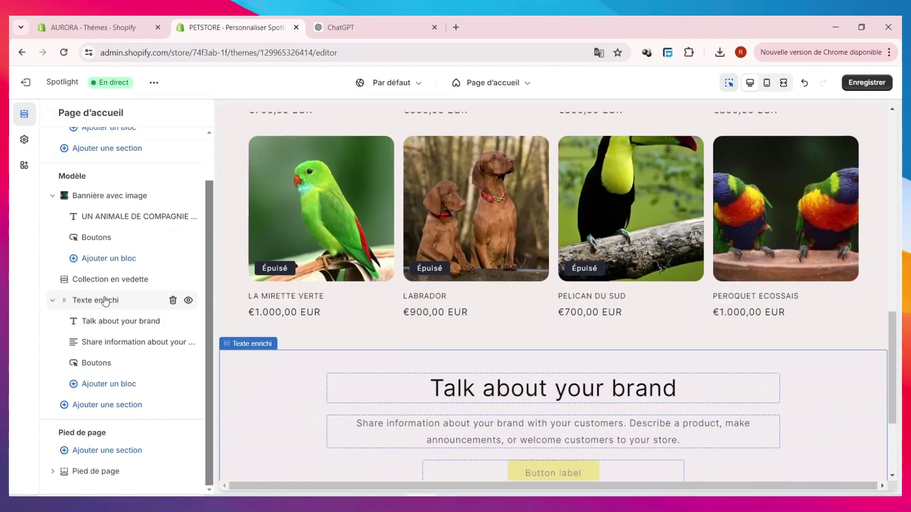
left_click_drag(105, 300, 133, 283)
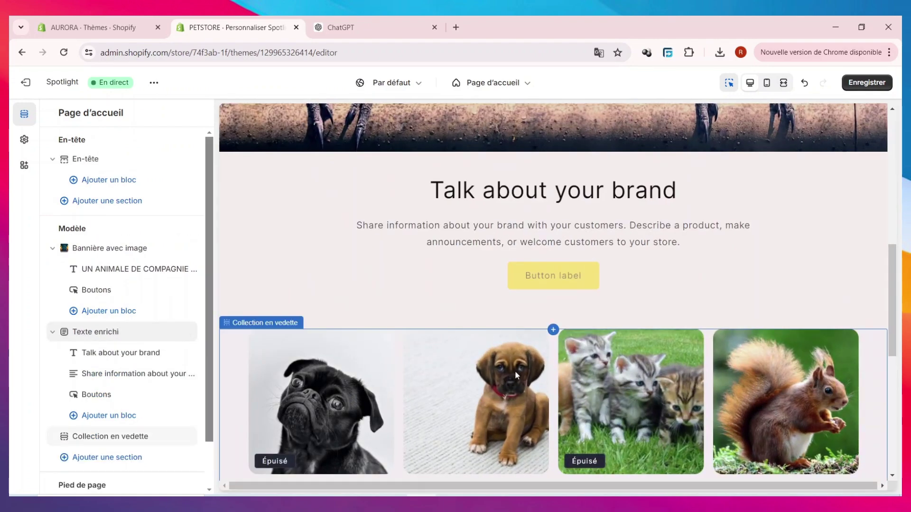
Step: Replace the rich text section's title with "SE QUE NOUS PROPOSONS POUR VOS FAMILLES"
scroll(668, 380, "down", 10)
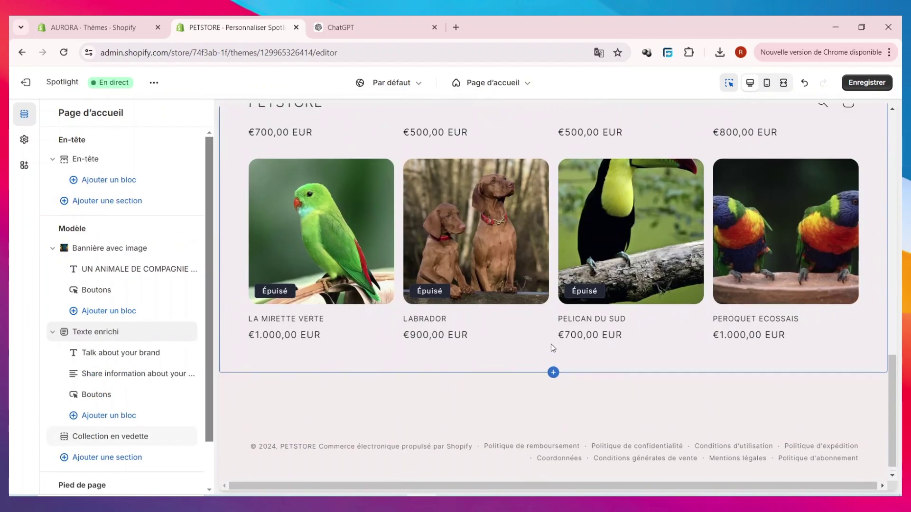
scroll(556, 341, "down", 10)
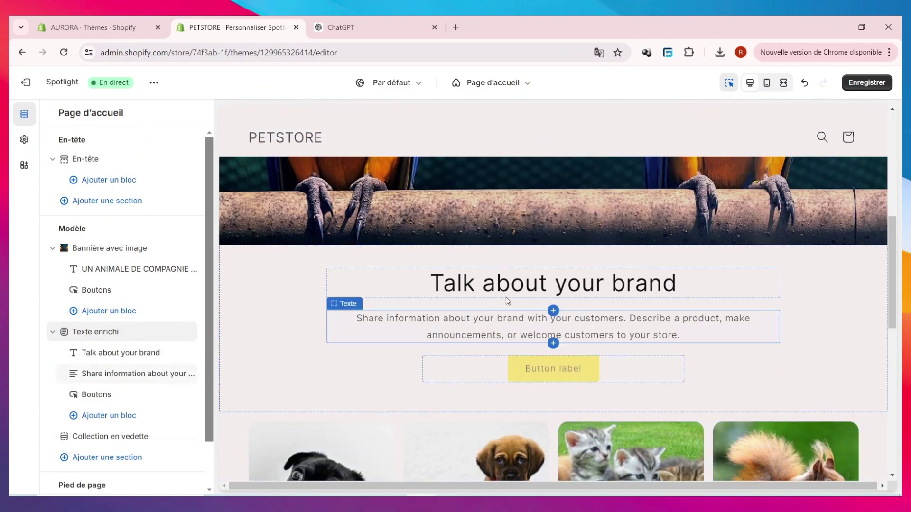
left_click(442, 288)
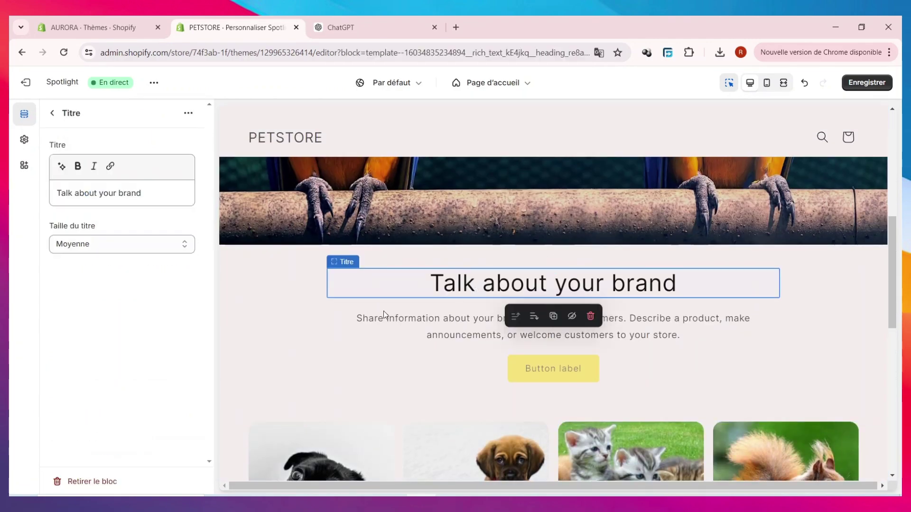
triple_click(623, 280)
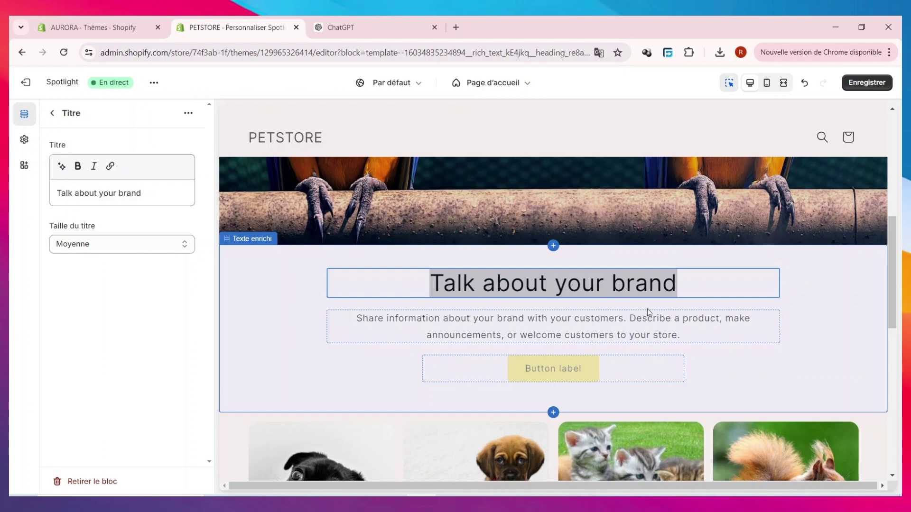
scroll(648, 310, "down", 6)
scroll(668, 372, "up", 6)
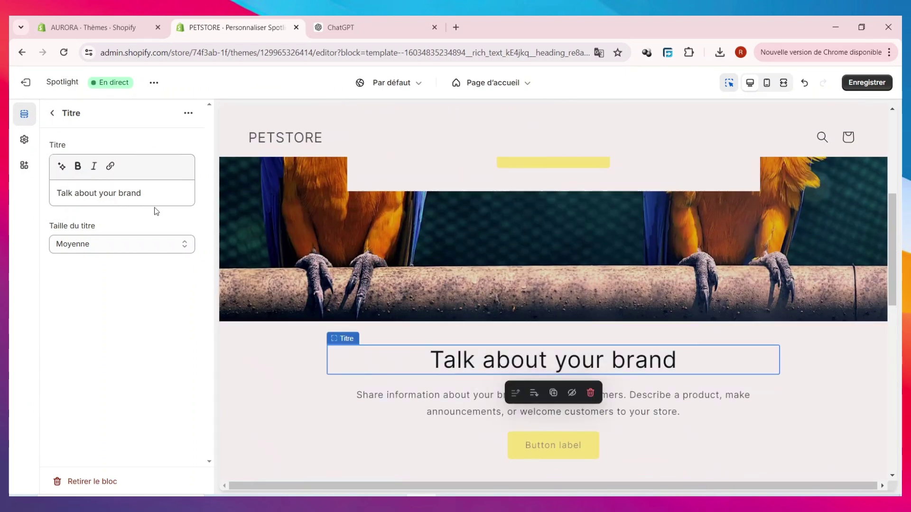
left_click_drag(156, 193, 12, 188)
key("BackSpace")
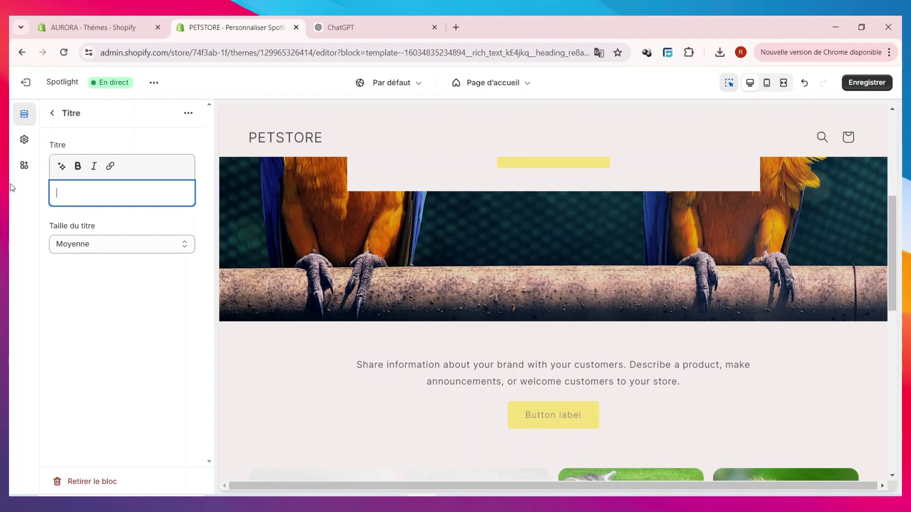
type("SE QUE NOUS")
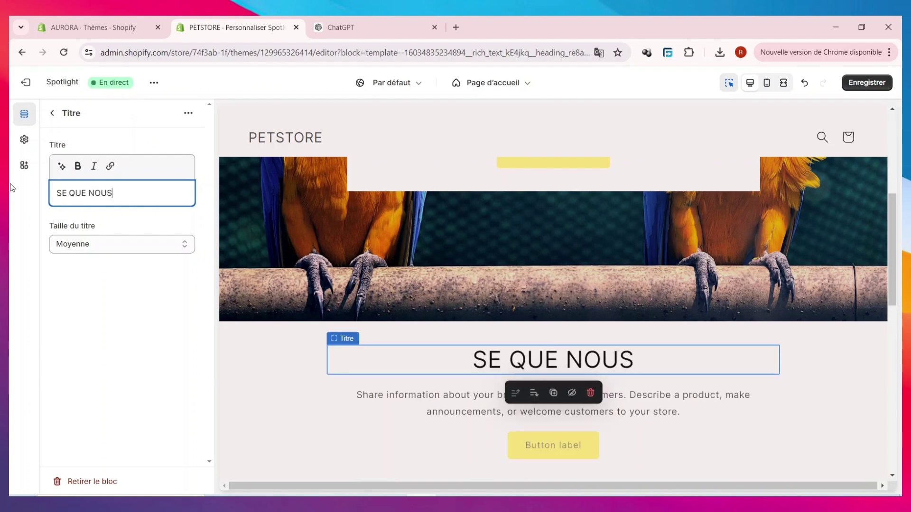
type(" PROPOSONS POUR VOS FAMILLES")
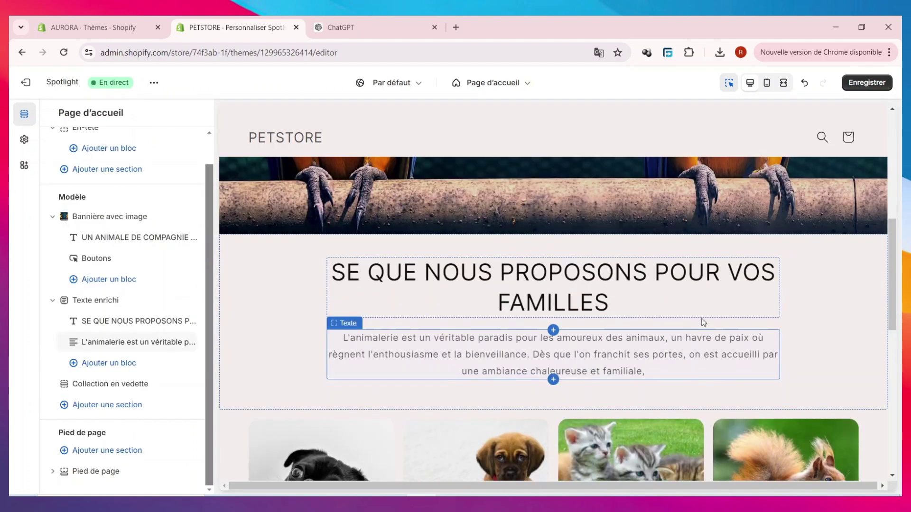
scroll(664, 320, "down", 4)
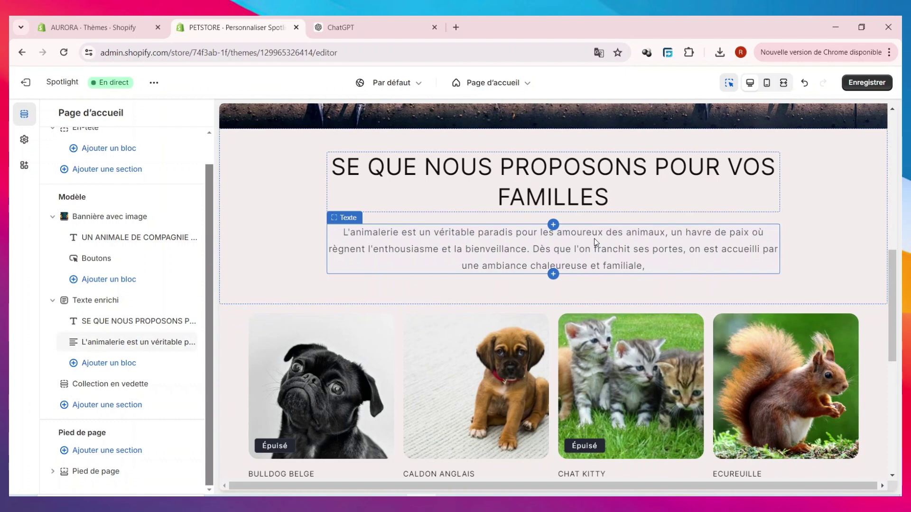
scroll(600, 243, "up", 3)
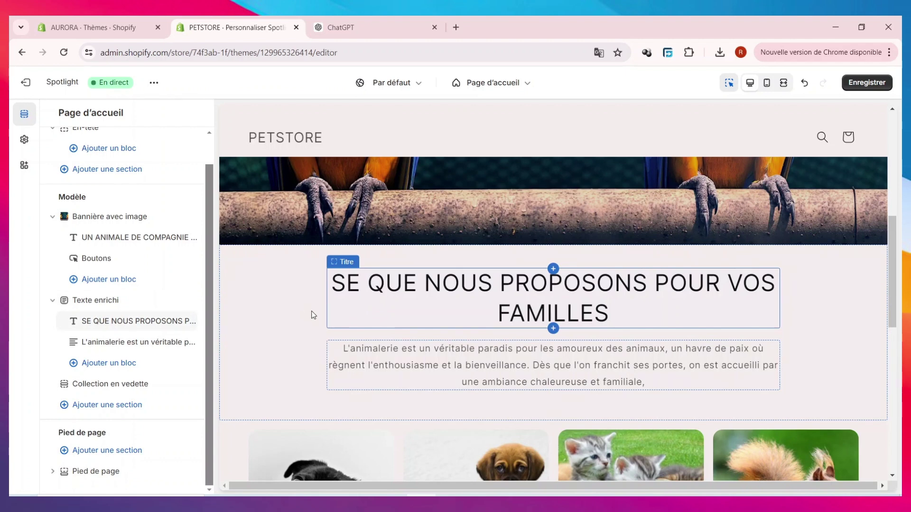
scroll(395, 332, "down", 3)
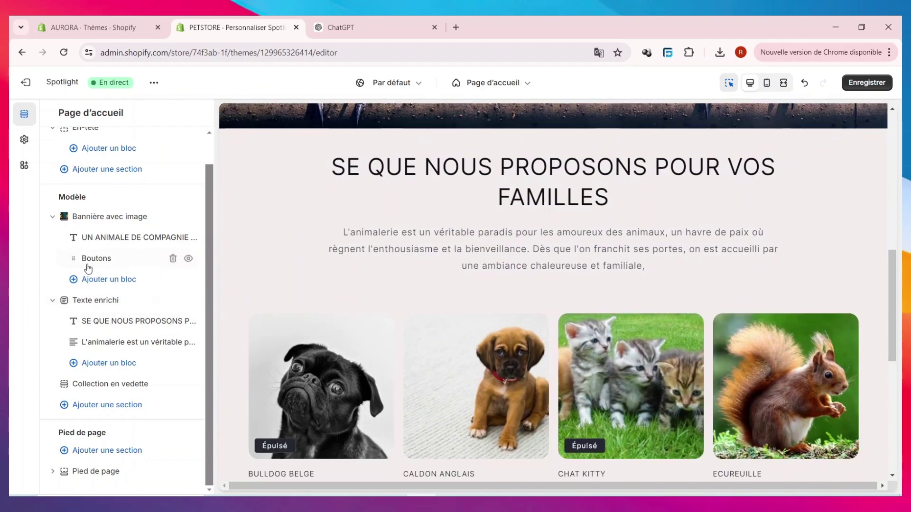
left_click(136, 406)
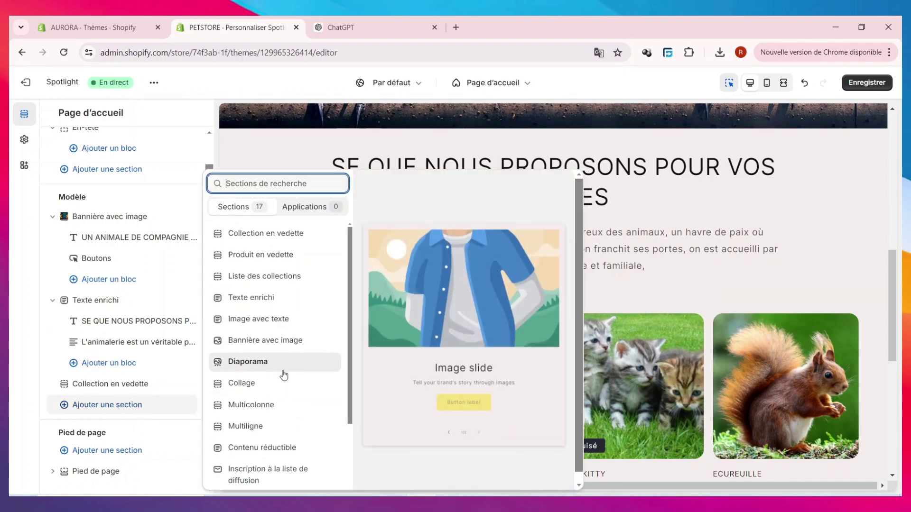
key("Escape")
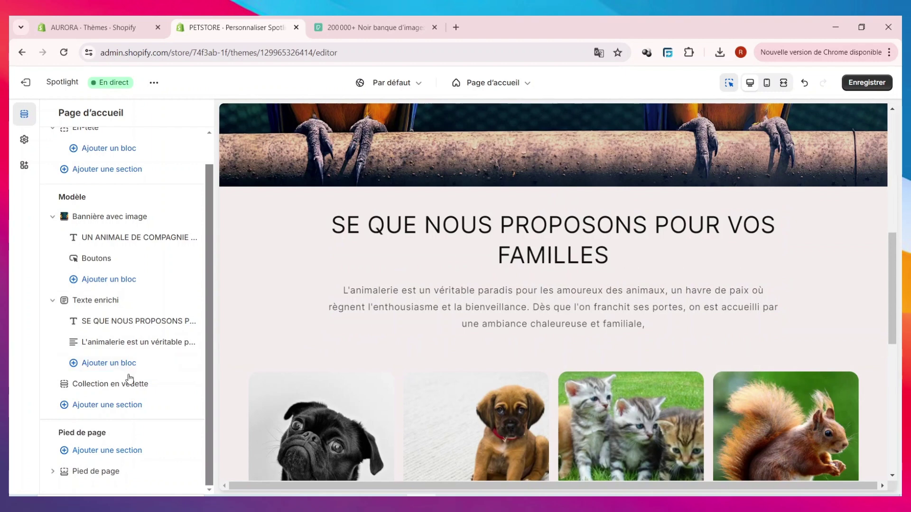
Step: Add a second "Titre" block to the rich text section reading "LA PROTECTION ANIMALE EST LA CLE QUI NOUS ENTRE LIE"
left_click(106, 363)
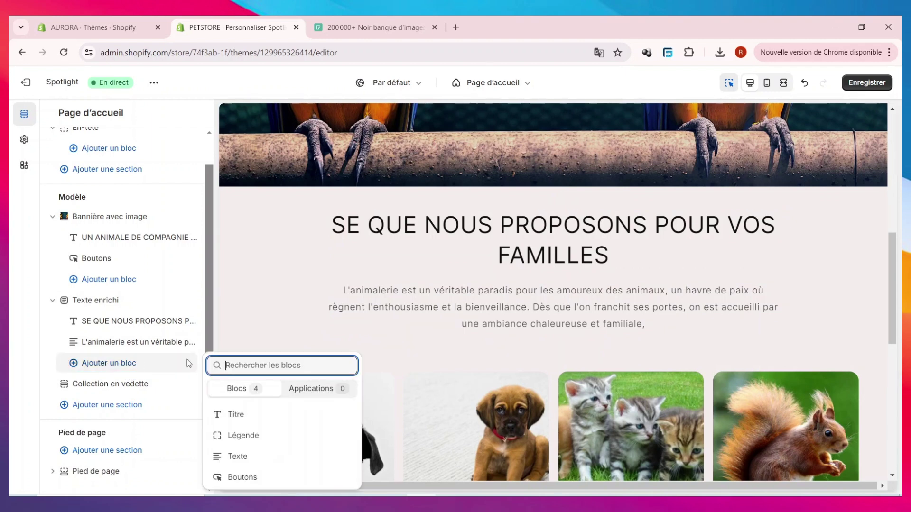
left_click(257, 420)
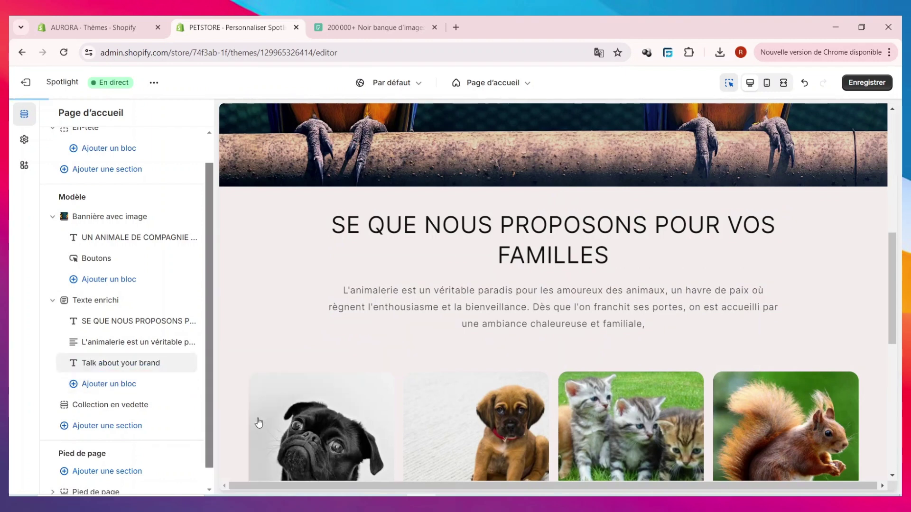
left_click(565, 359)
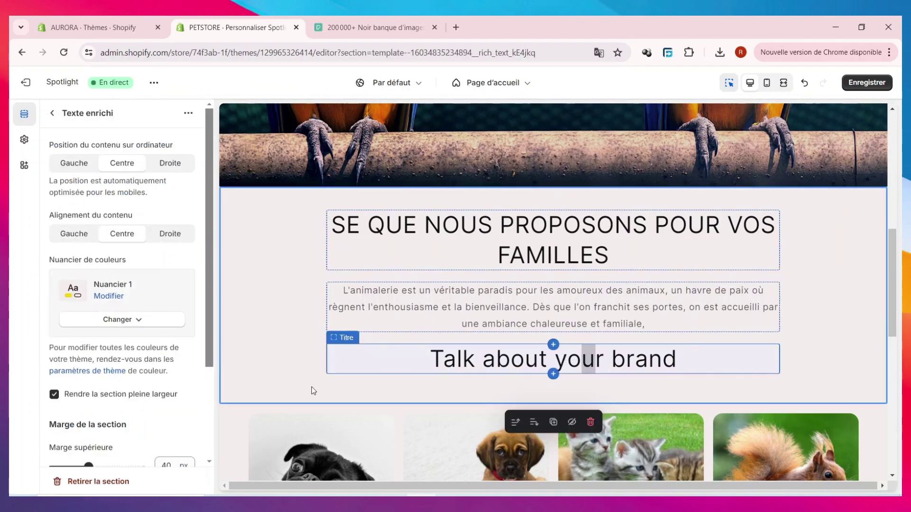
left_click(313, 390)
left_click(579, 373)
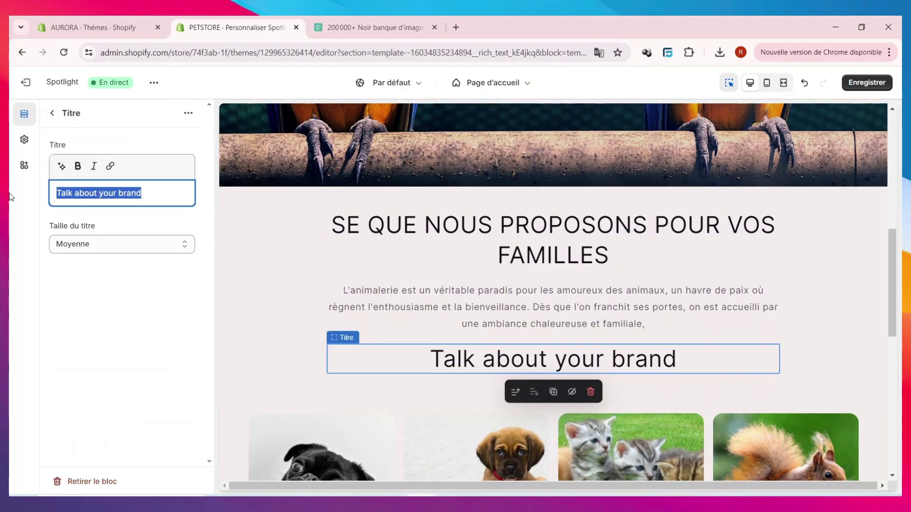
key("BackSpace")
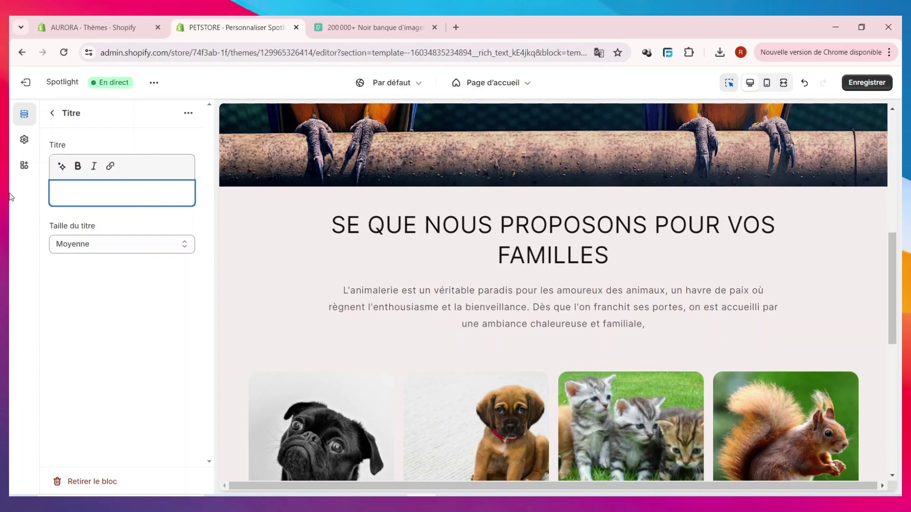
type("LA P")
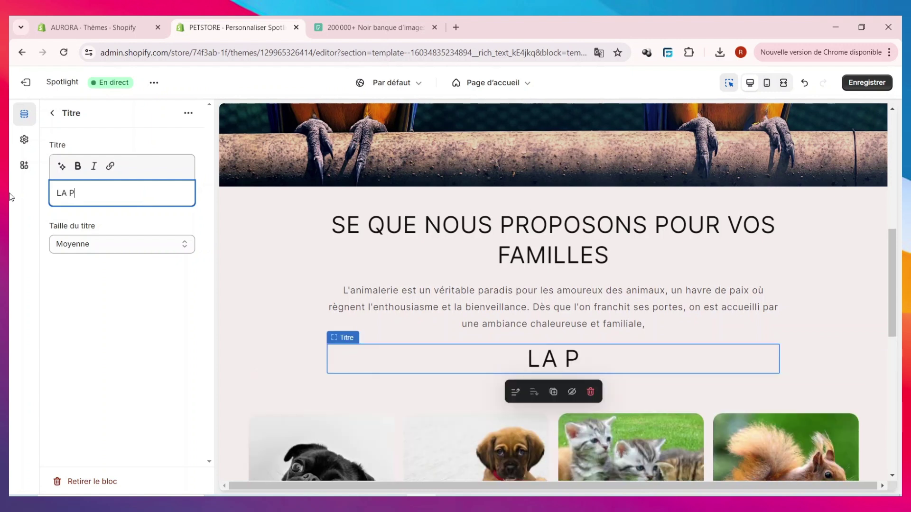
type("ROTECTION ANIMALE EST LA CLE QUI NOUS ENTRE LIE")
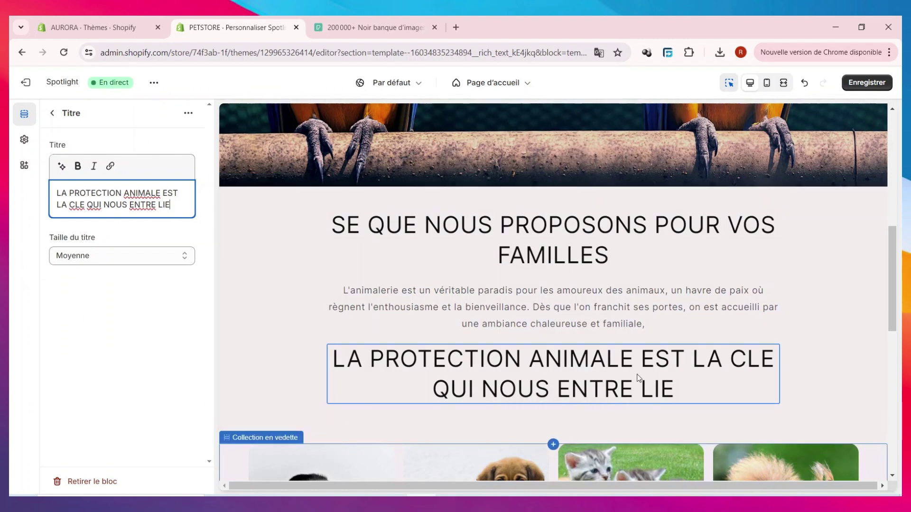
left_click(52, 113)
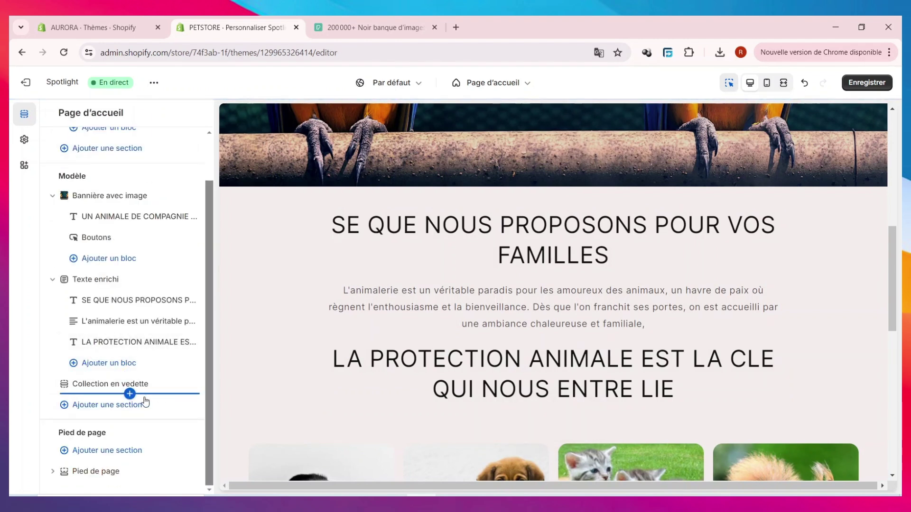
Step: Add a "Vidéo" section to the home page and move it between the rich text section and the featured collection
mouse_move(207, 388)
left_mouse_down()
mouse_move(207, 341)
mouse_move(208, 394)
left_mouse_up()
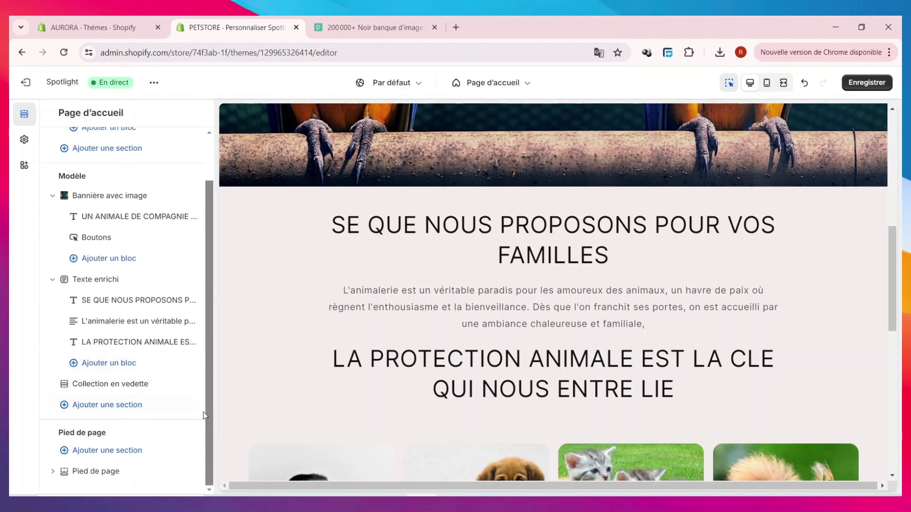
left_click(133, 410)
scroll(292, 392, "down", 2)
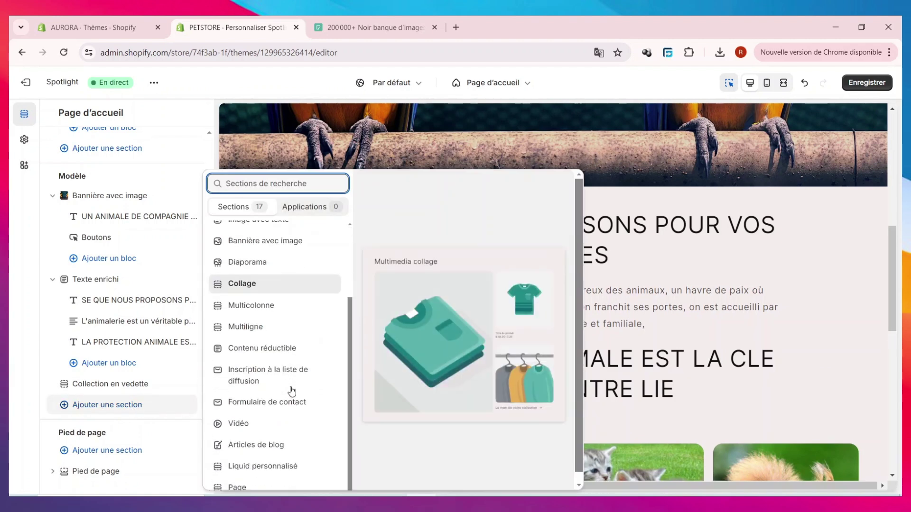
left_click(271, 425)
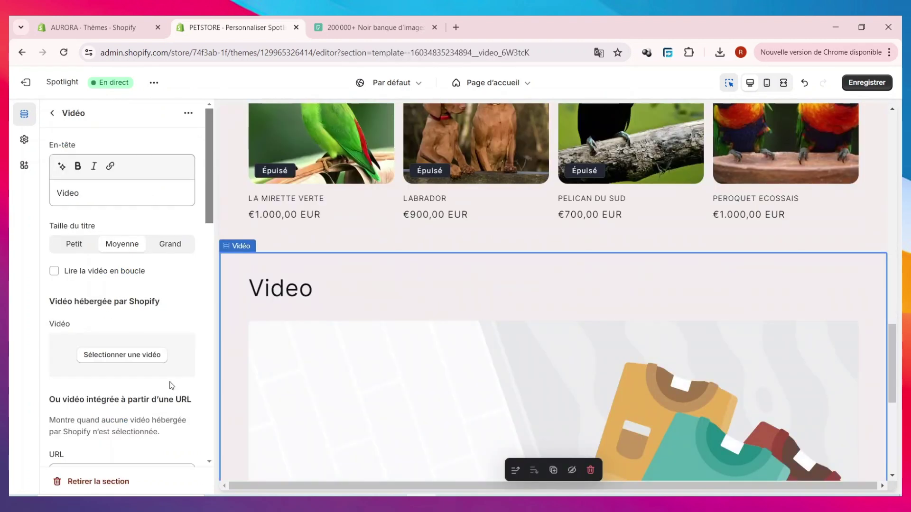
left_click(53, 113)
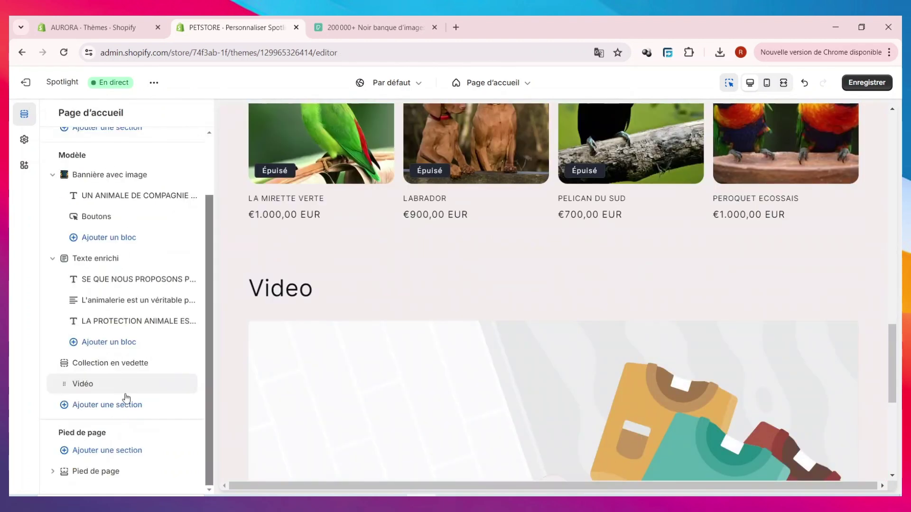
mouse_move(116, 376)
left_mouse_down()
mouse_move(116, 356)
mouse_move(120, 363)
left_mouse_up()
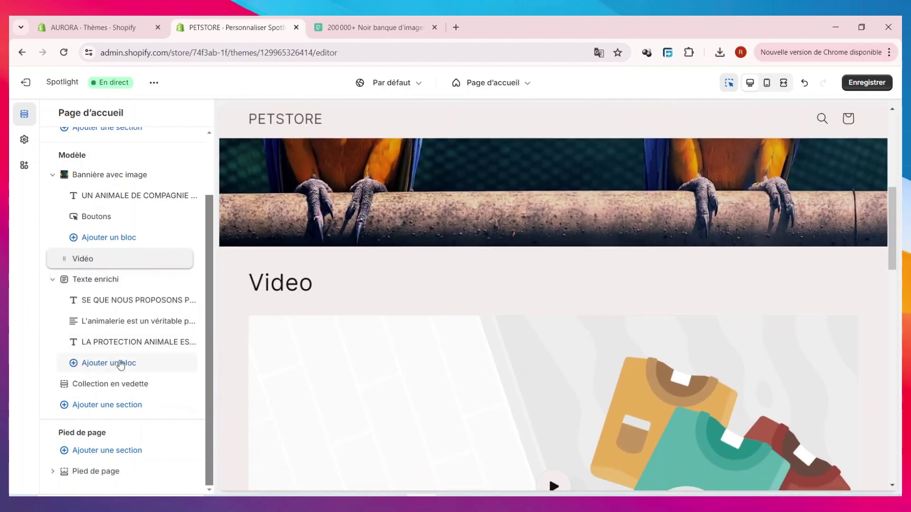
Step: Set the video section's heading to "LA PROTECTION ANIMALE EST LA CLE QUI NOUS ENTRE LIE"
left_click(271, 192)
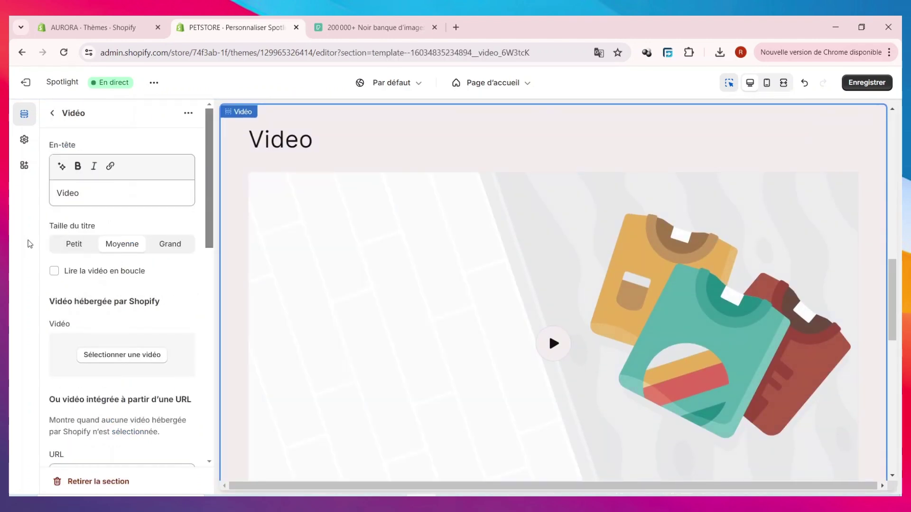
left_click(109, 188)
left_click_drag(108, 188, 53, 189)
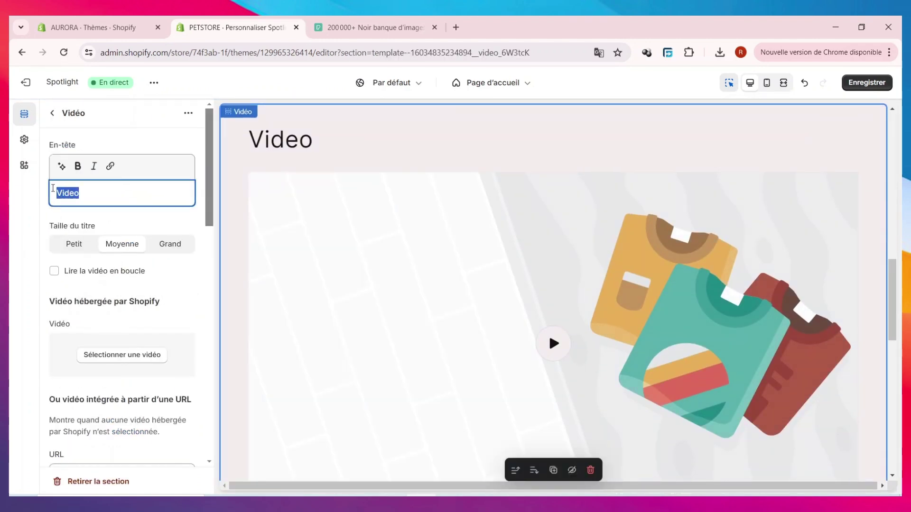
right_click(109, 202)
key("Escape")
type("LA PROTECTION ANIMALE EST LA CLE QUI NOUS ENTRE LIE")
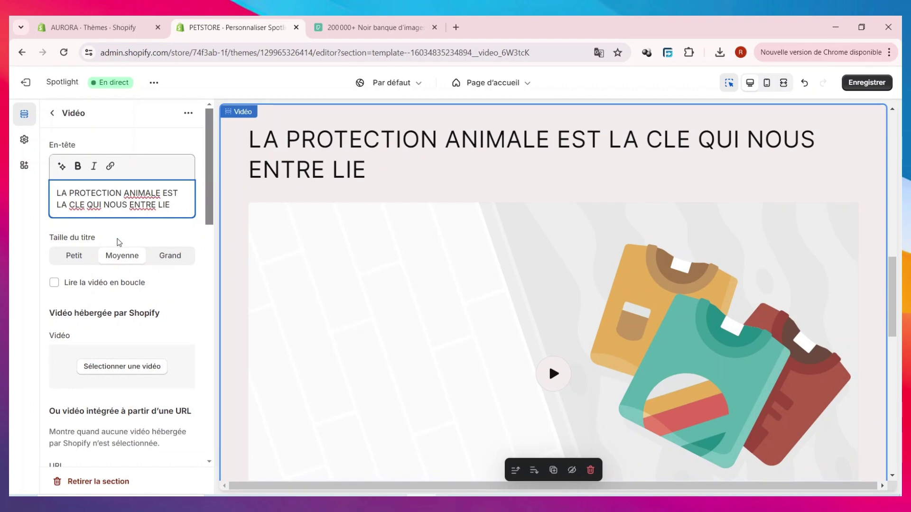
Step: Enable looped playback for the video section and check its video URL setting
left_click(54, 283)
scroll(109, 313, "down", 1)
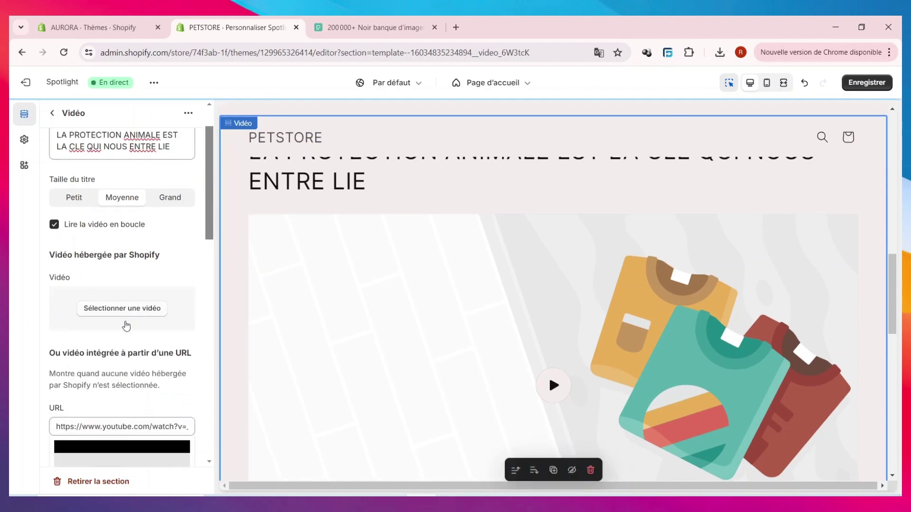
scroll(154, 310, "down", 1)
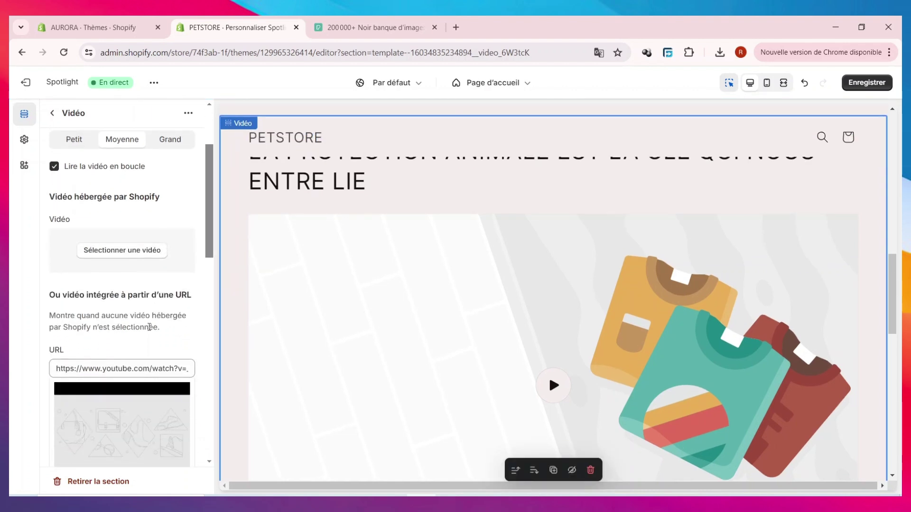
scroll(151, 321, "down", 2)
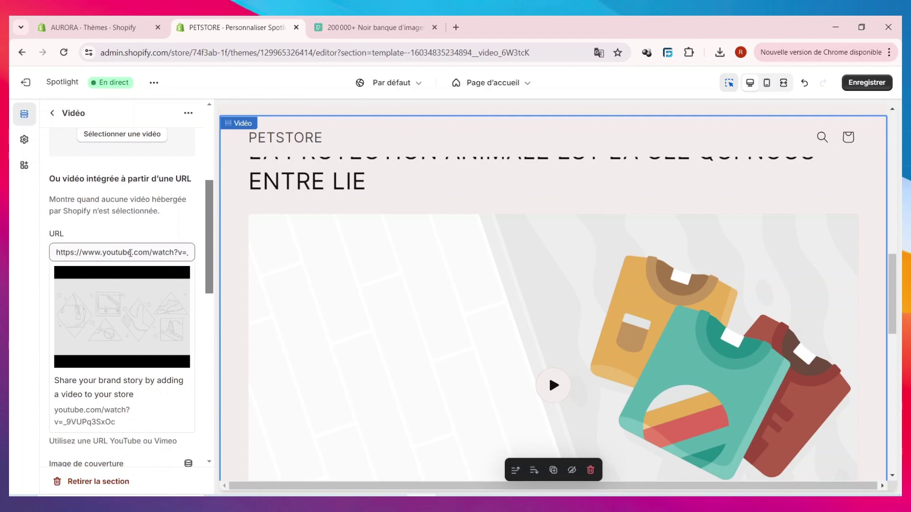
Step: Switch to the image bank tab, open YouTube there and search for "PROTECTION ANIMALE"
left_click(408, 28)
left_click(408, 53)
type("you")
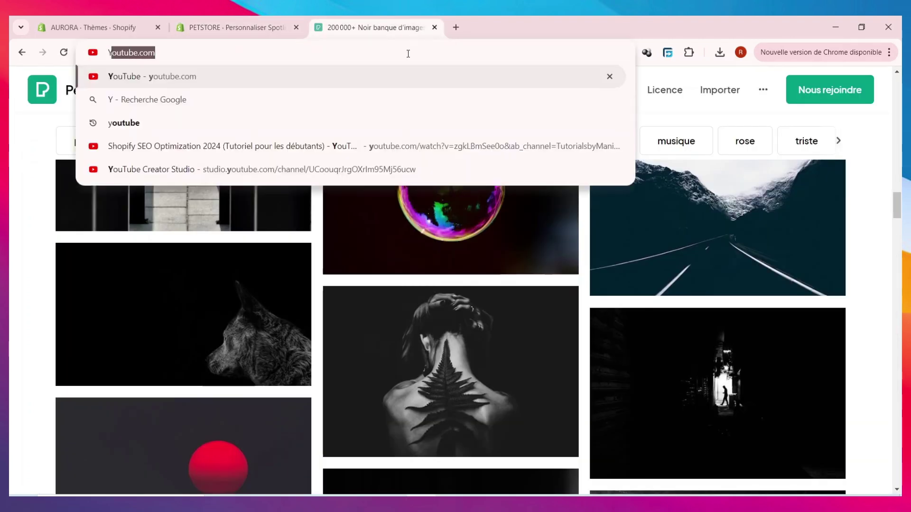
key("Return")
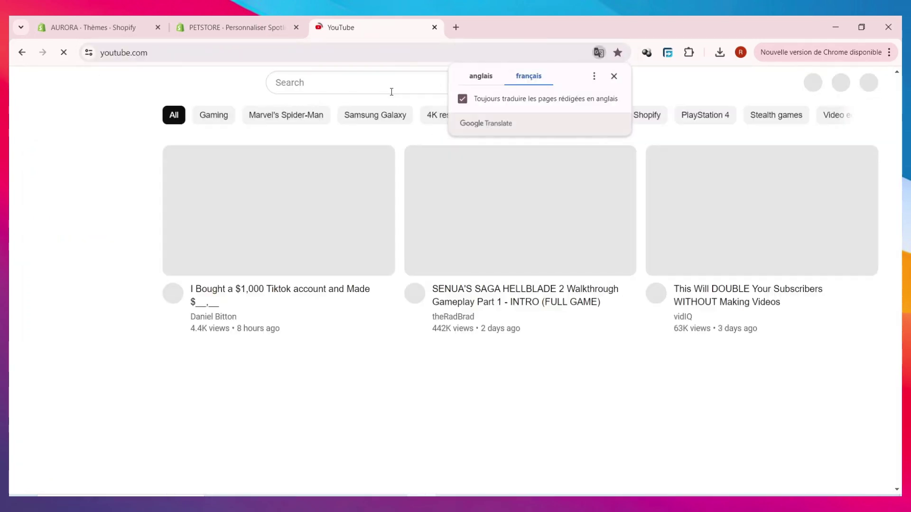
left_click(391, 92)
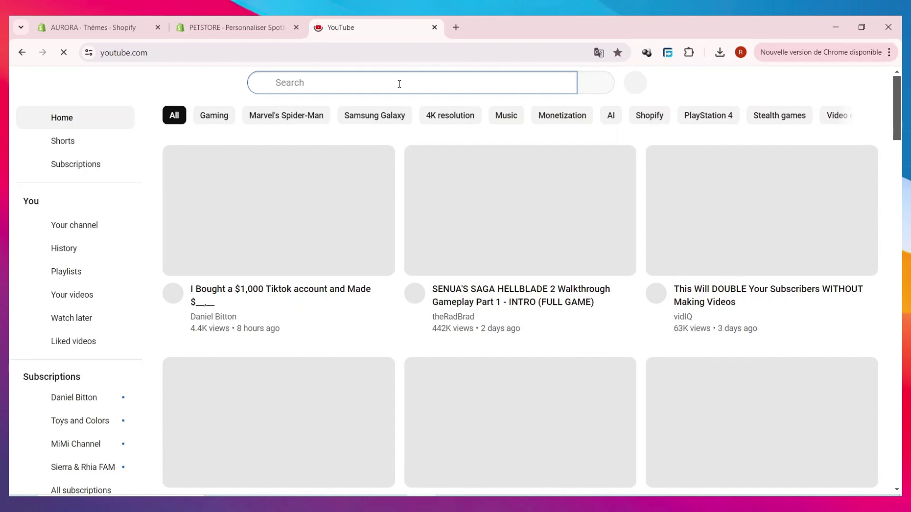
type("PROTECTION ANIMALE")
key("Return")
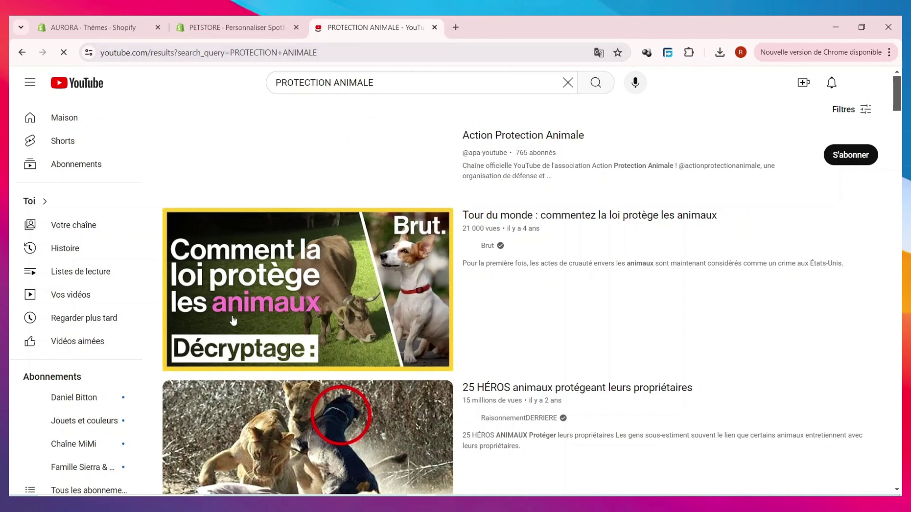
Step: Open the Brut video about how the law protects animals and copy its web address
mouse_move(359, 316)
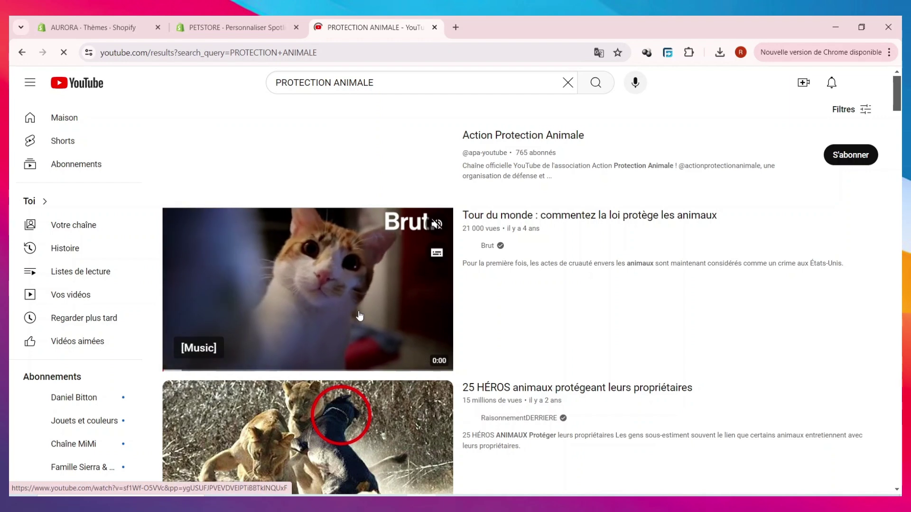
left_click(359, 315)
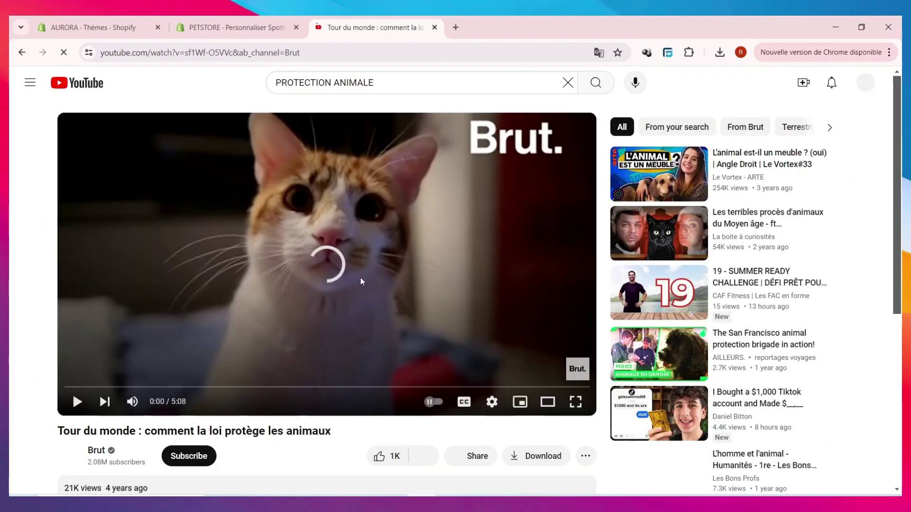
left_click(372, 53)
right_click(372, 53)
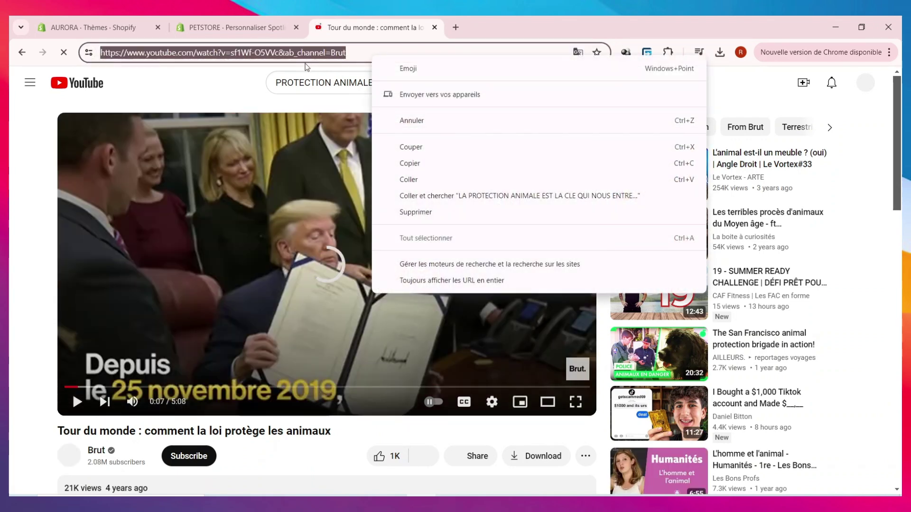
left_click(410, 164)
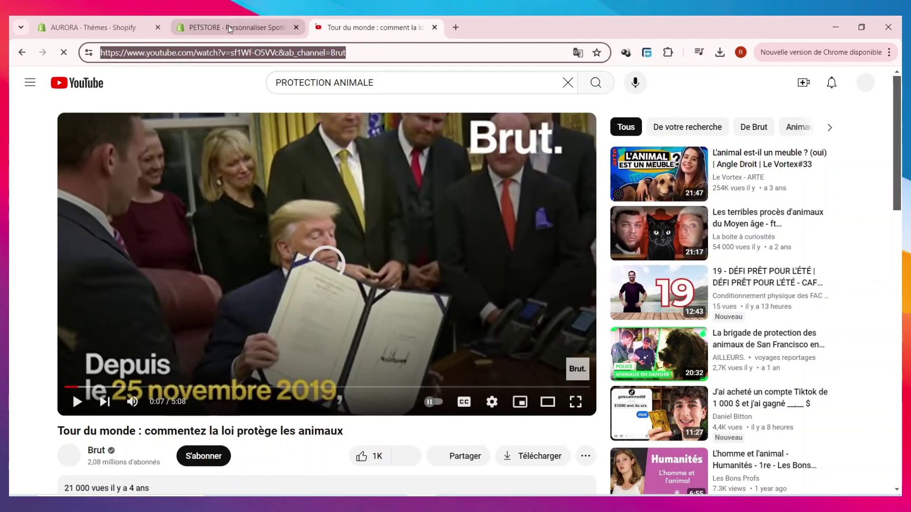
Step: Close YouTube and replace the video section's URL in the theme editor with the copied Brut video address
key("ctrl+w")
left_click(147, 251)
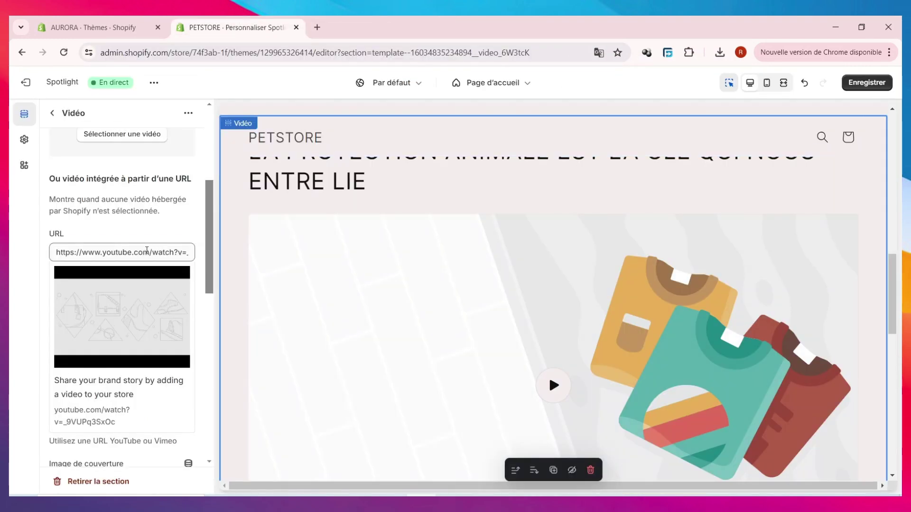
triple_click(146, 252)
right_click(147, 251)
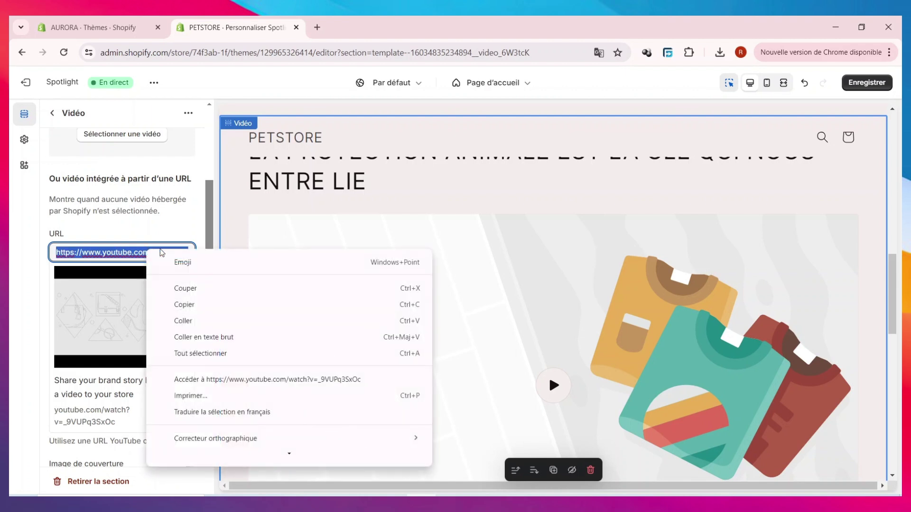
left_click(239, 322)
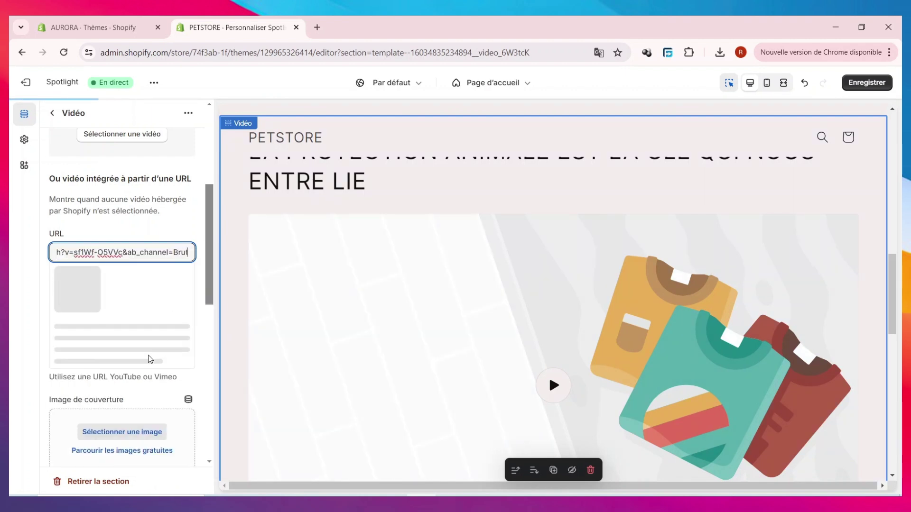
Step: Apply a black colour scheme to the video section and check the embedded video in the preview
scroll(138, 313, "down", 4)
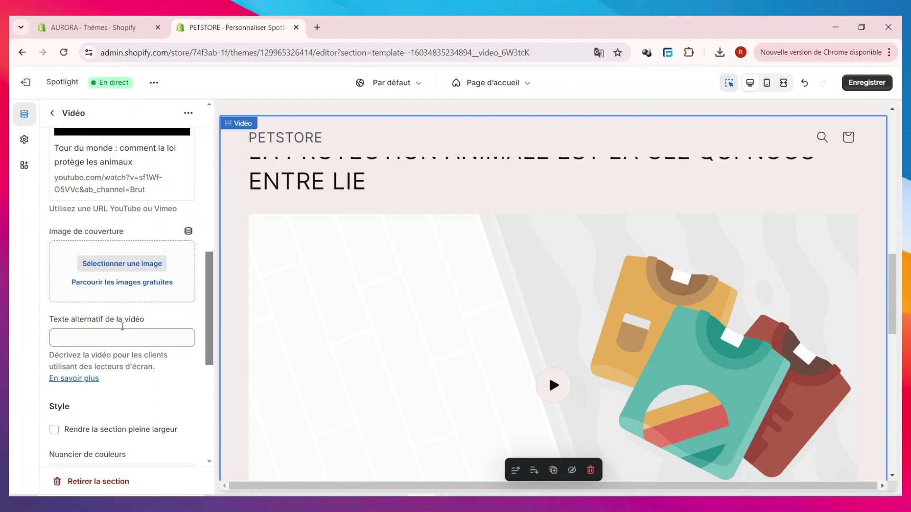
scroll(113, 253, "up", 2)
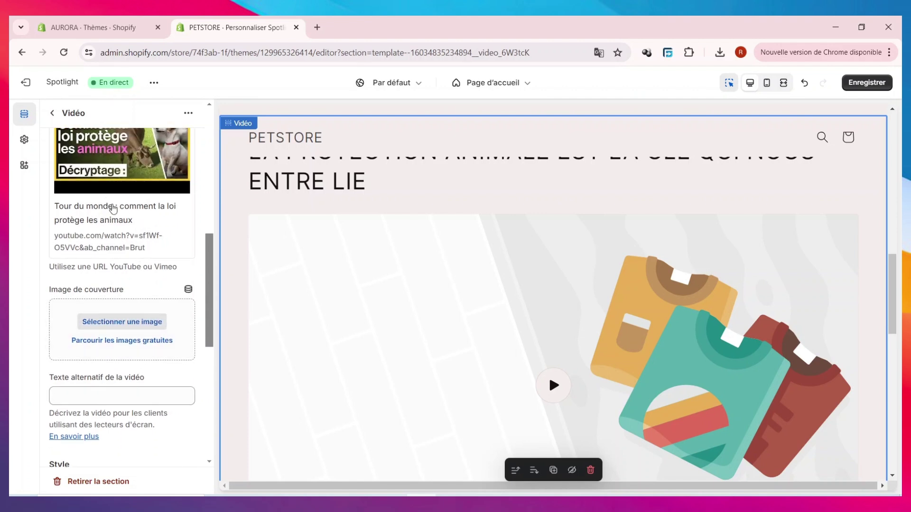
scroll(116, 236, "down", 3)
left_click(467, 301)
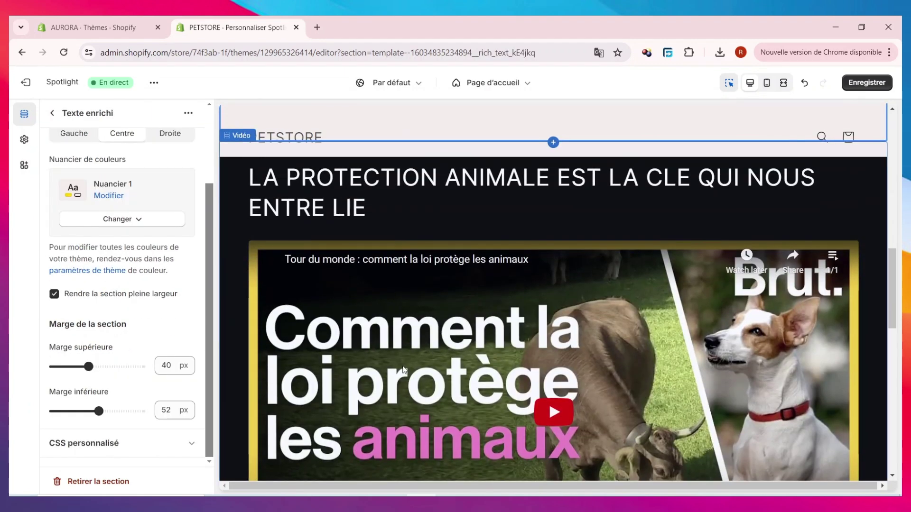
scroll(403, 369, "down", 3)
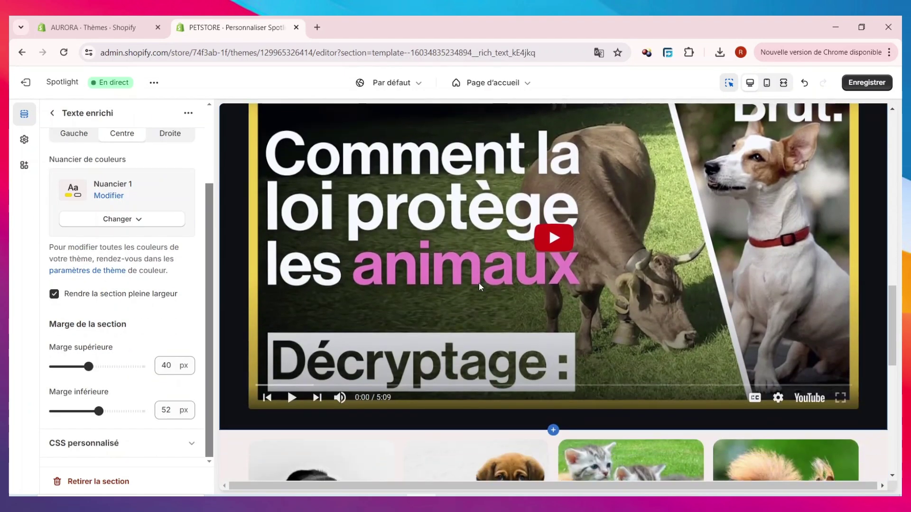
scroll(172, 278, "up", 2)
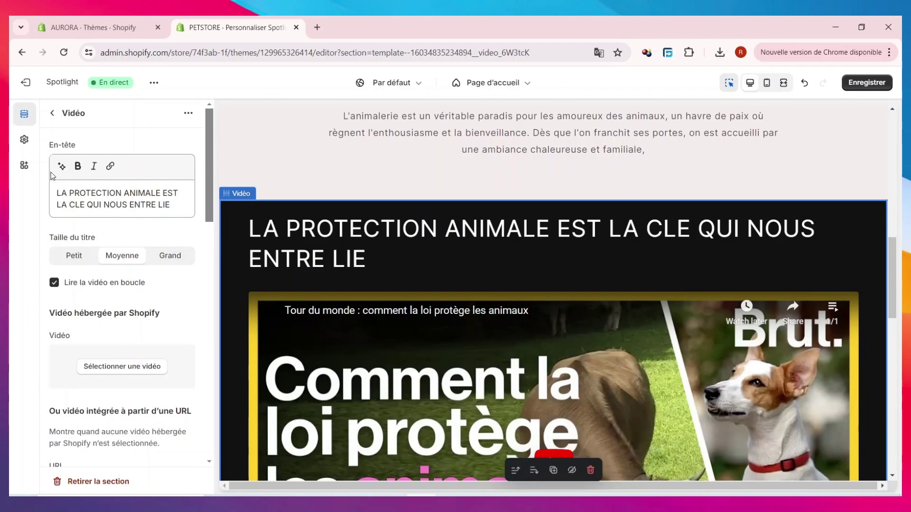
Step: Add an "Image avec texte" section to the home page and move it between "Vidéo" and "Collection en vedette"
left_click(50, 114)
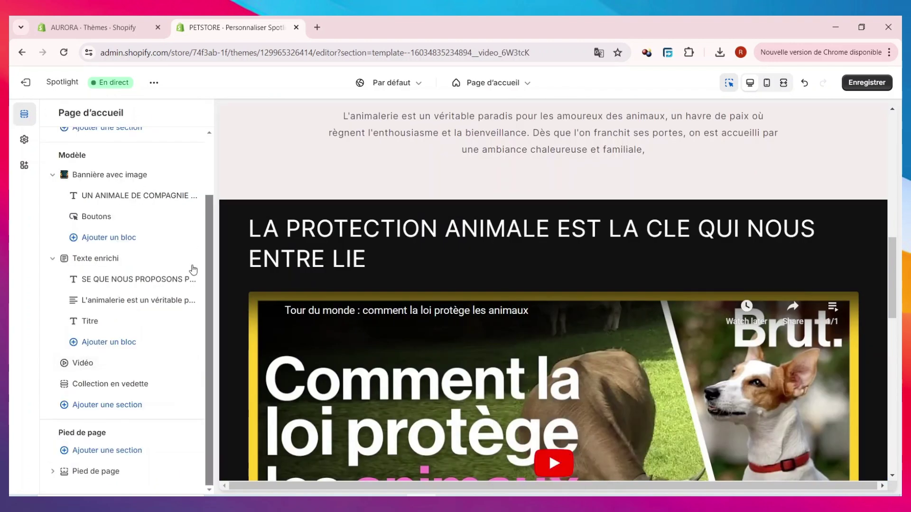
left_click(106, 408)
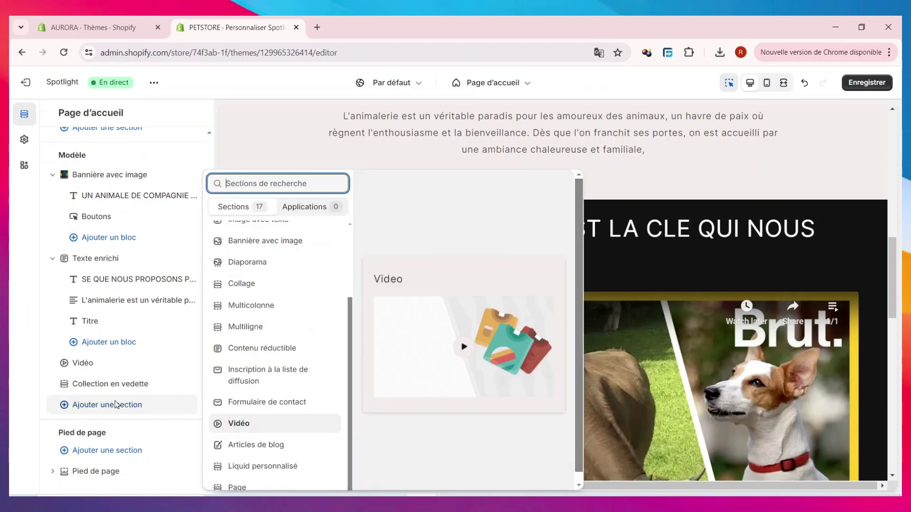
scroll(297, 317, "up", 1)
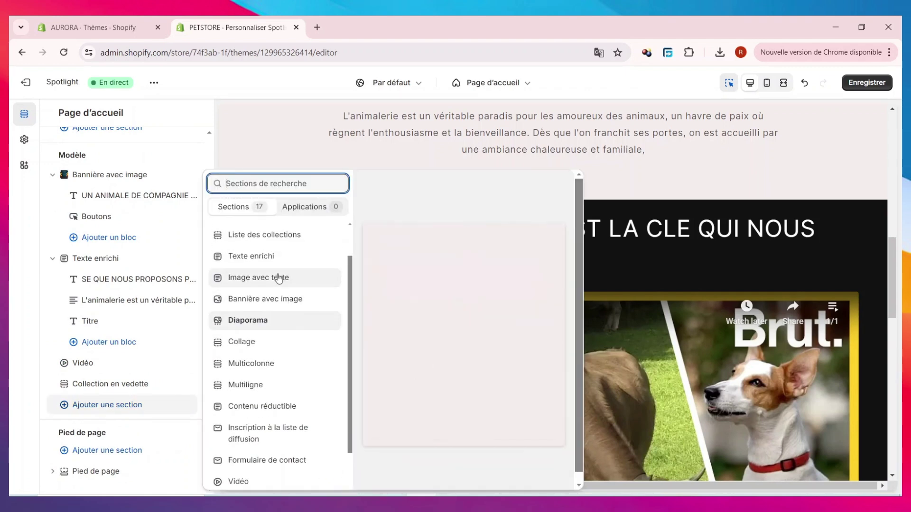
left_click(280, 279)
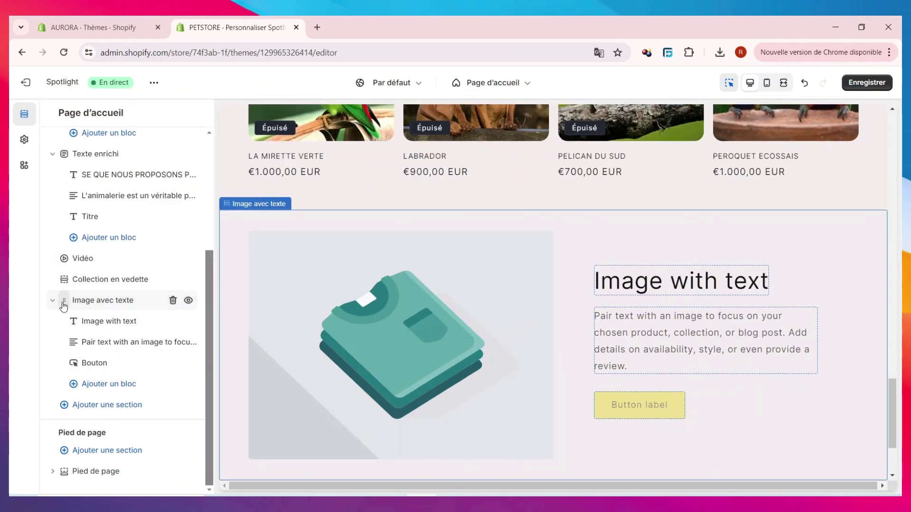
left_click_drag(63, 306, 62, 285)
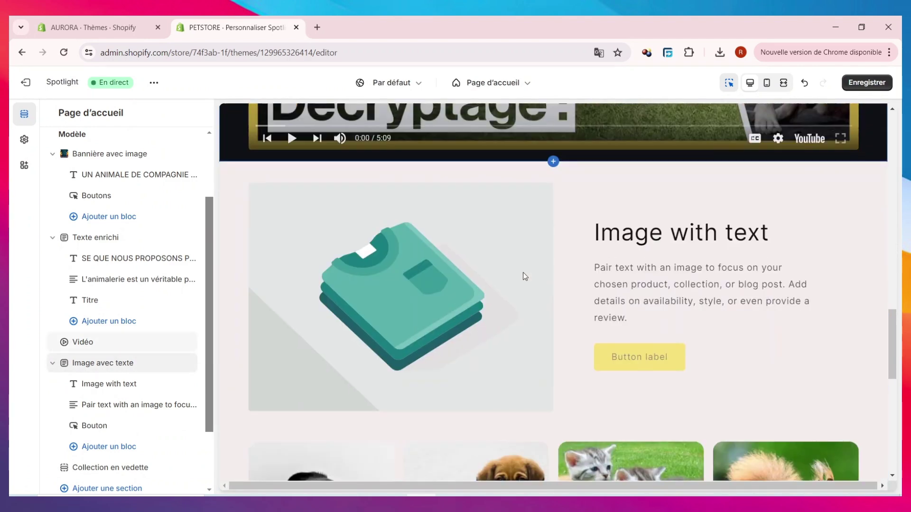
Step: Set the "Image avec texte" section's image to the "cameleom" file from the shop library
left_click(473, 309)
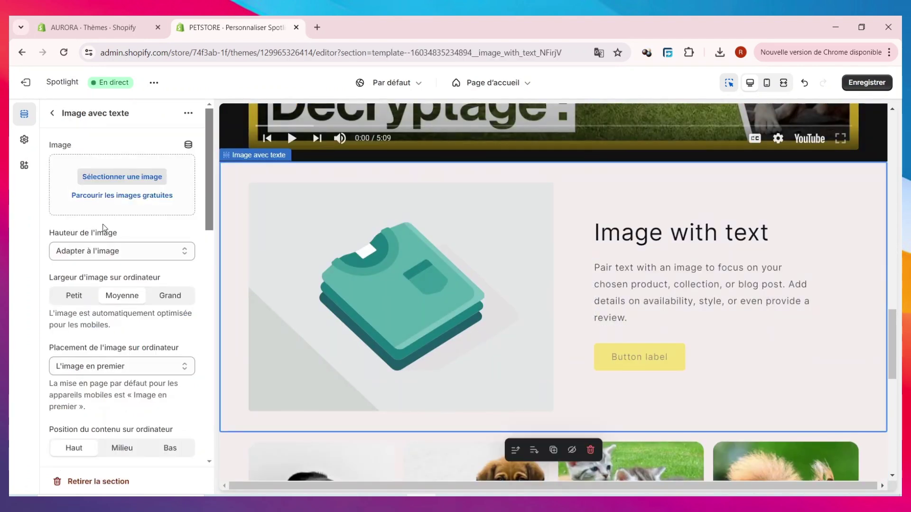
left_click(147, 180)
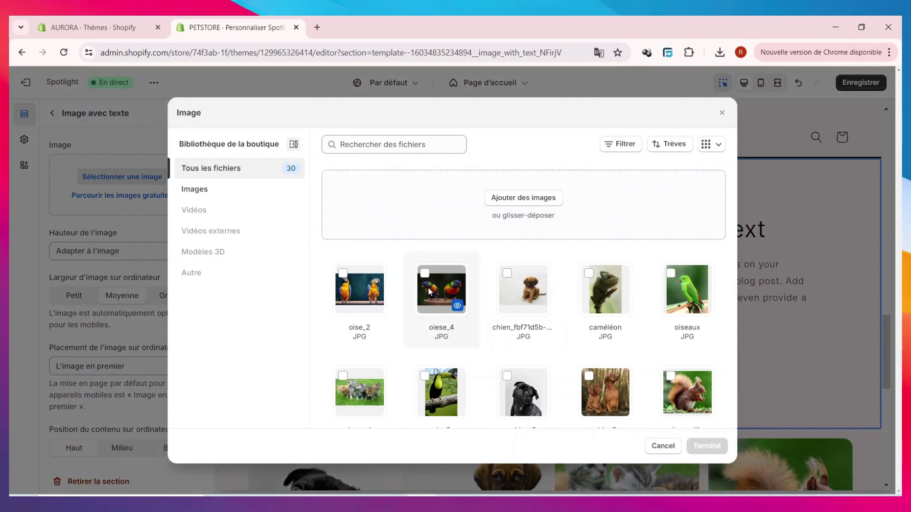
left_click(364, 293)
left_click(706, 446)
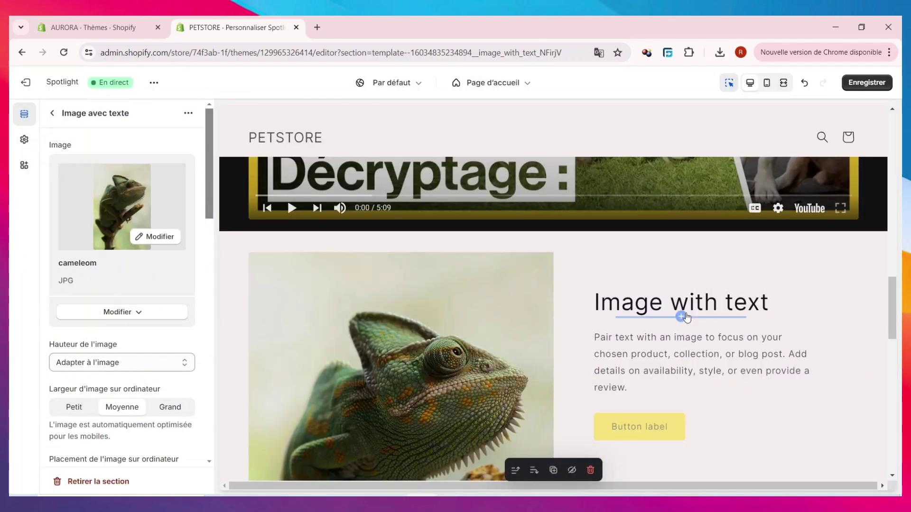
Step: Replace the "Image avec texte" section's title with "CAMELEON DE NORD: LA NATURE CHEZ SOIT"
left_click(718, 304)
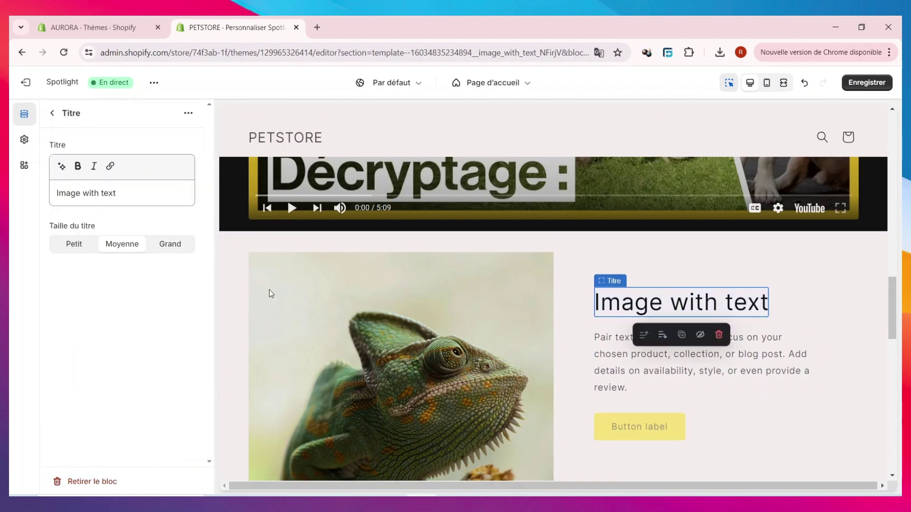
left_click_drag(117, 189, 10, 191)
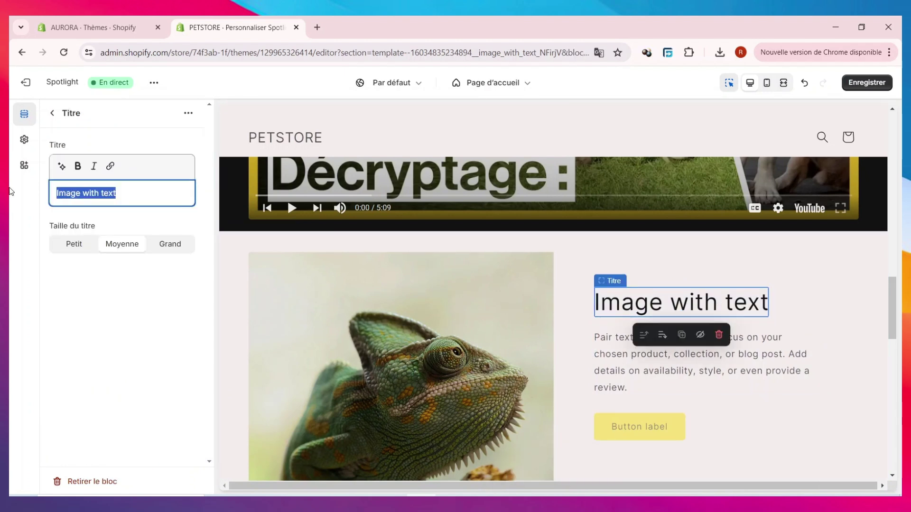
key("BackSpace")
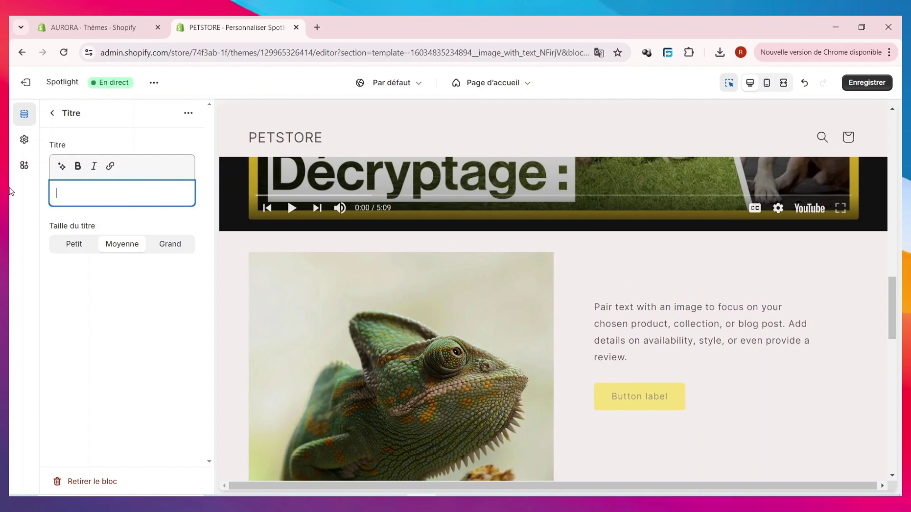
type("LA NATURE ES")
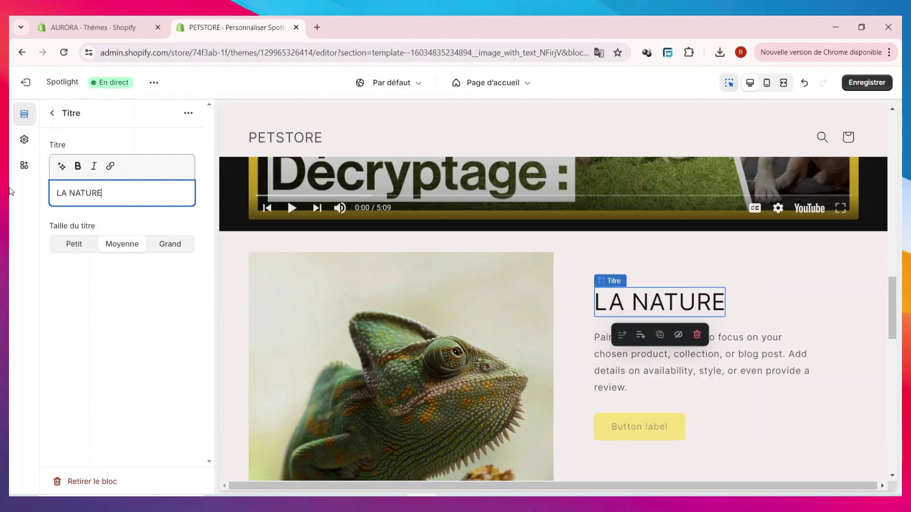
type("T CE QUE N")
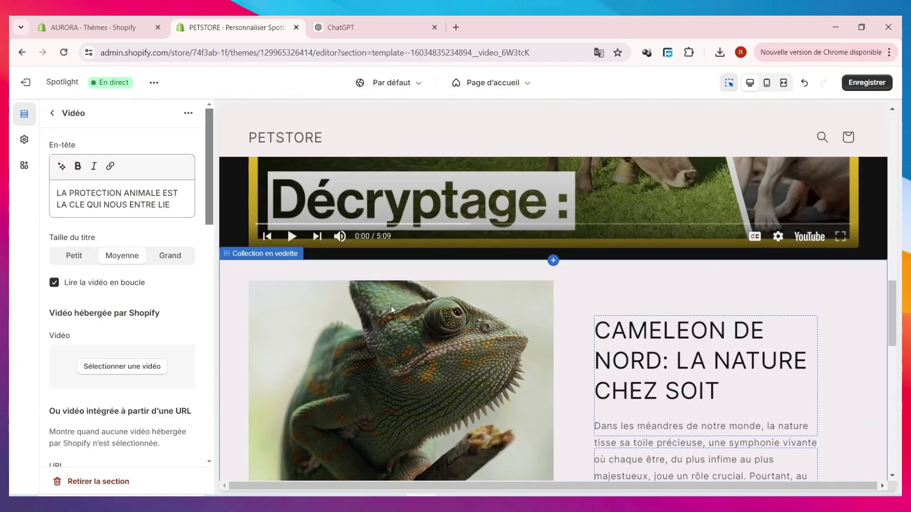
Step: Review the home page preview from the chameleon section up to the image banner and return to the section list
scroll(446, 341, "down", 2)
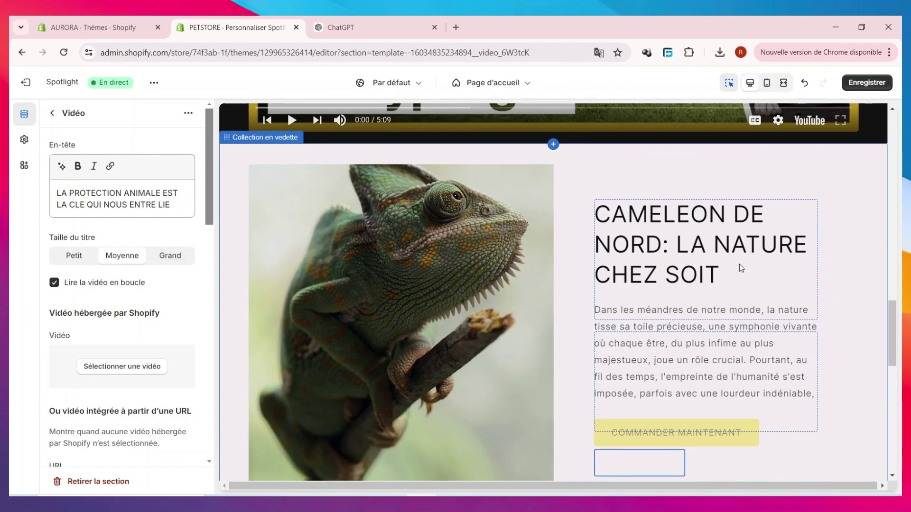
scroll(742, 268, "down", 2)
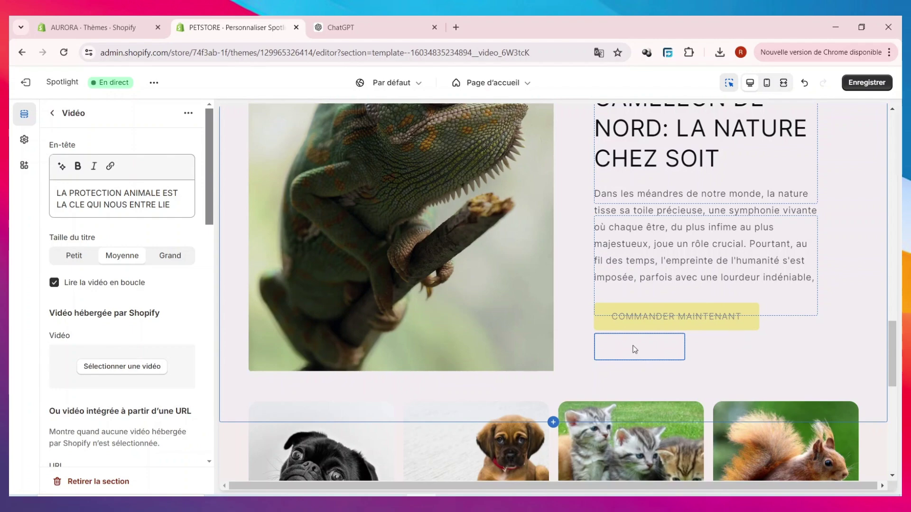
scroll(676, 375, "up", 10)
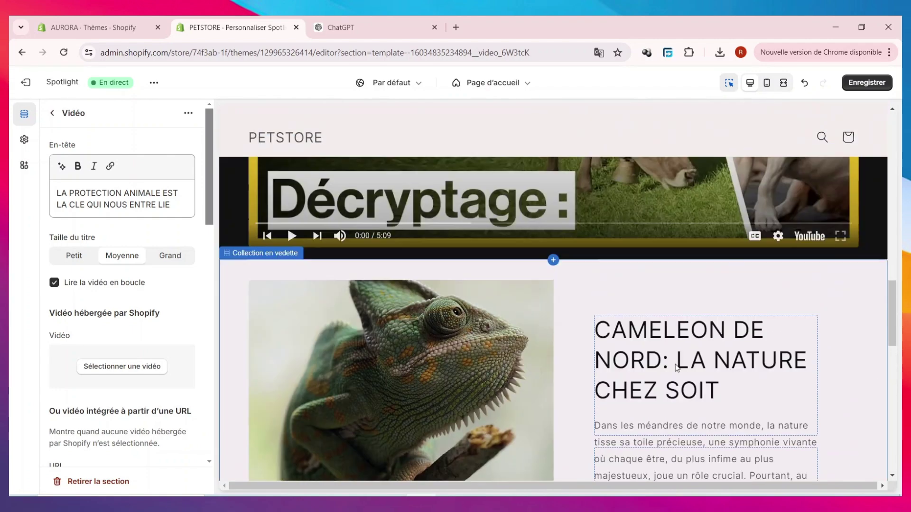
scroll(613, 312, "down", 8)
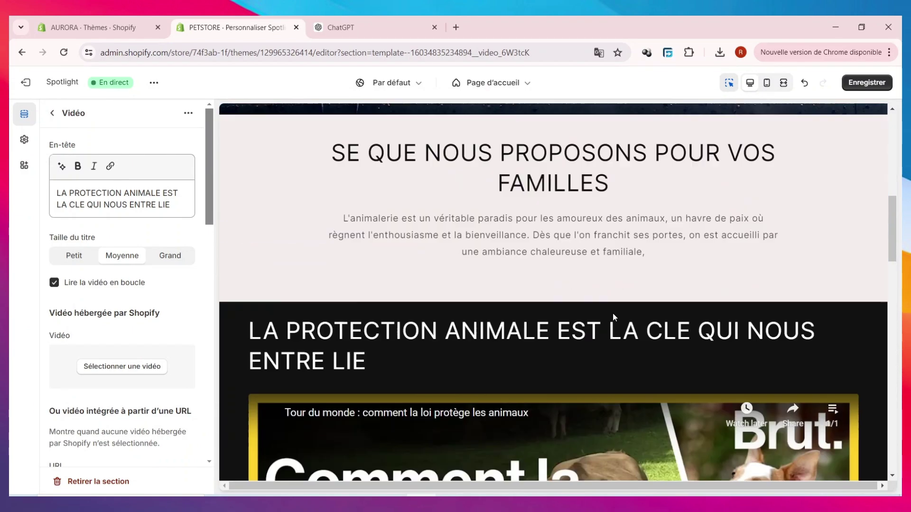
scroll(613, 312, "up", 6)
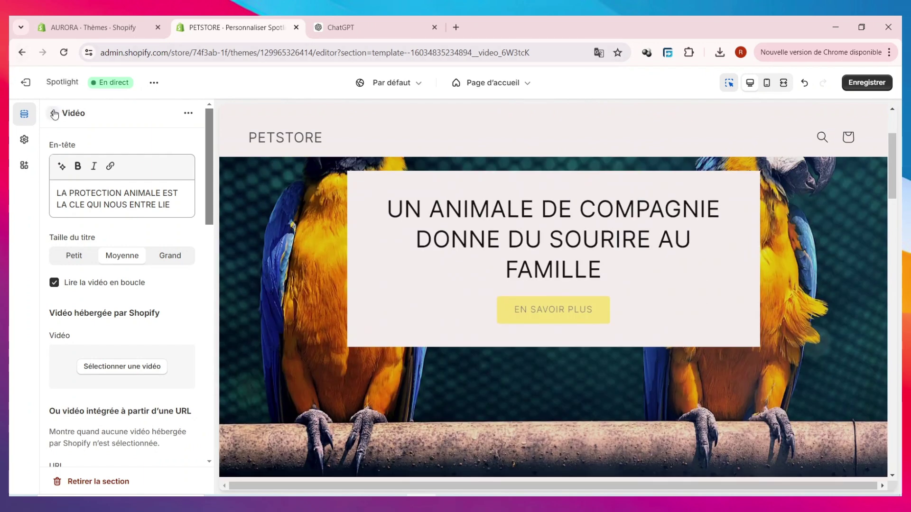
left_click(55, 114)
scroll(379, 371, "up", 3)
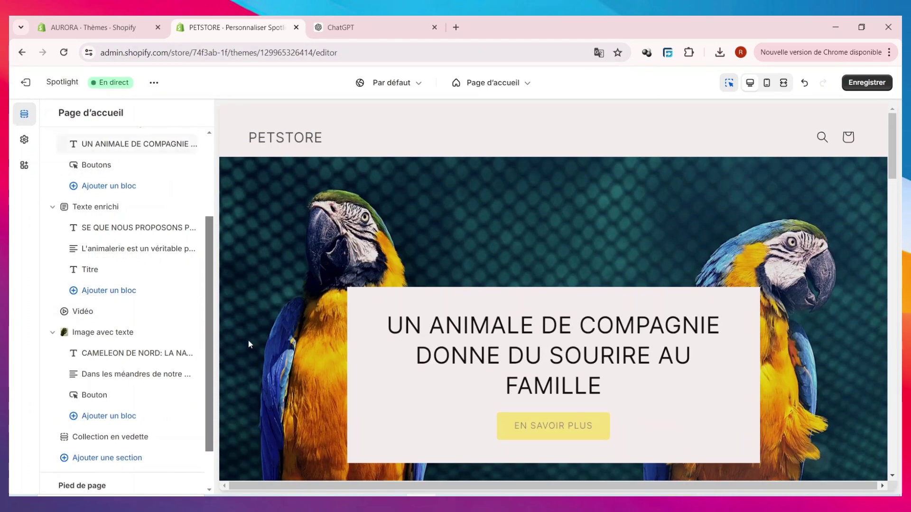
Step: Set the header's desktop logo position to "En haut à gauche"
scroll(128, 190, "up", 3)
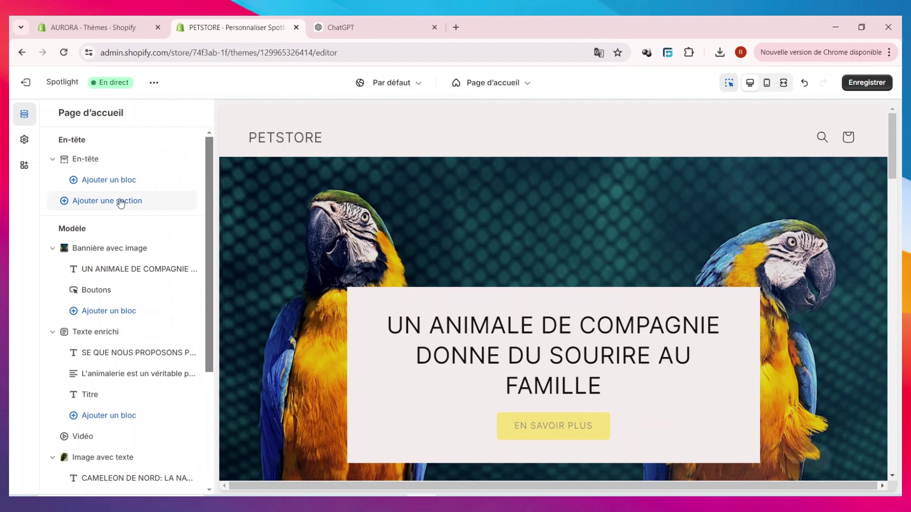
left_click(100, 165)
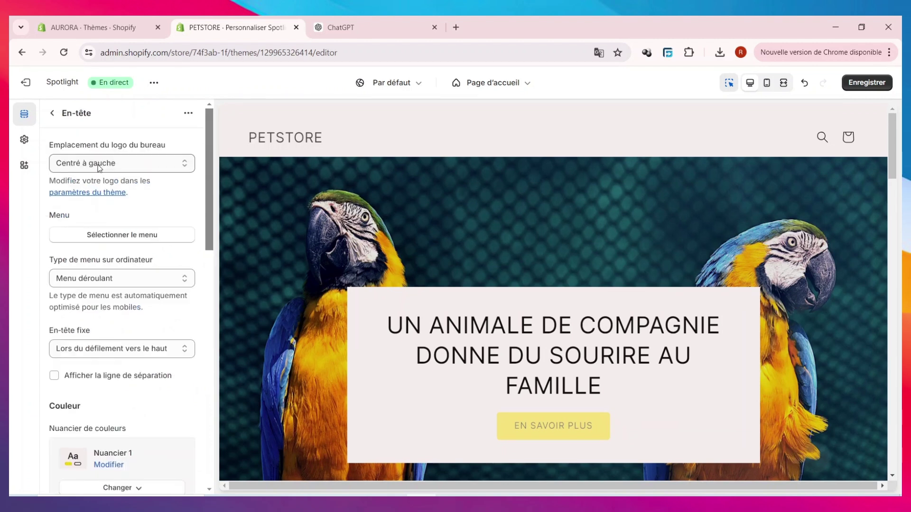
left_click(148, 162)
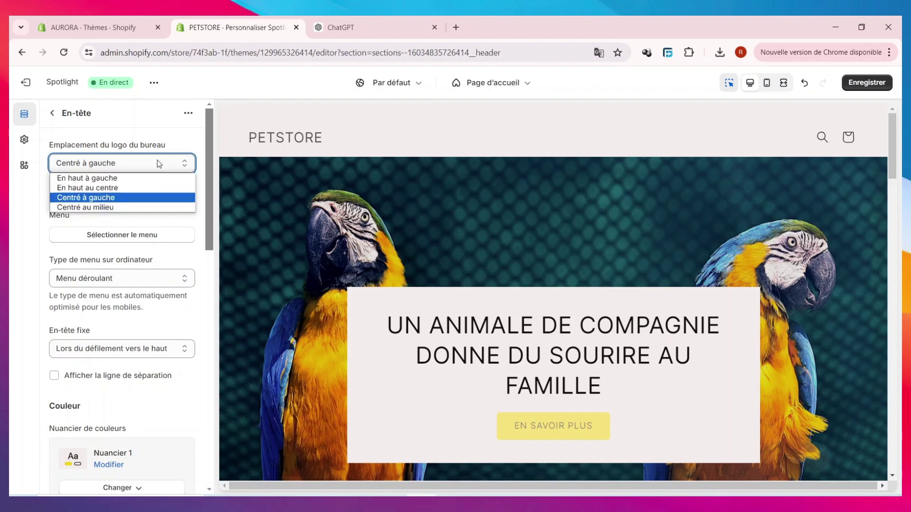
left_click(122, 179)
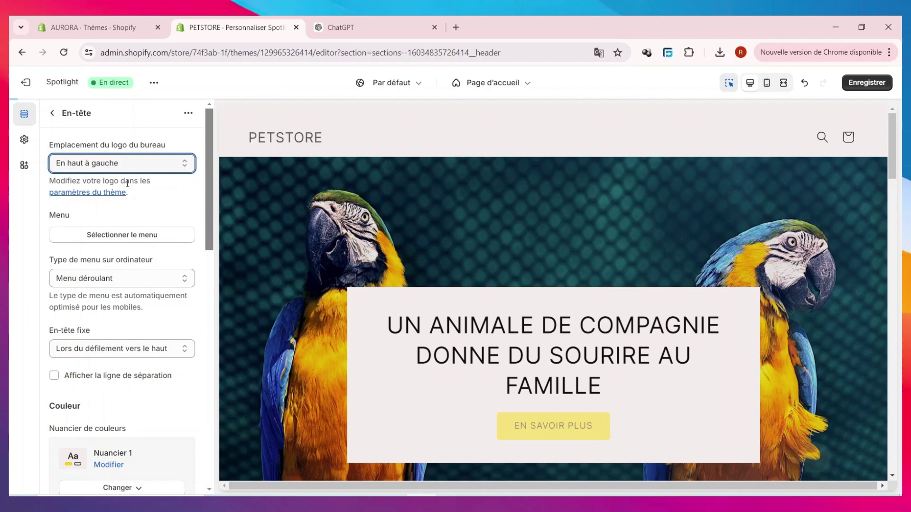
Step: Upload the "logo 3" PNG file from the Downloads folder and use it as the theme's logo
left_click(96, 193)
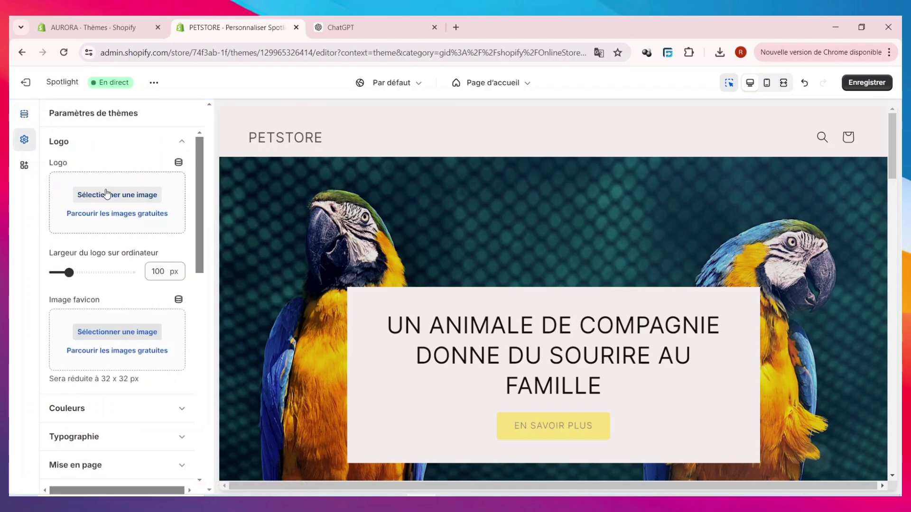
left_click(107, 194)
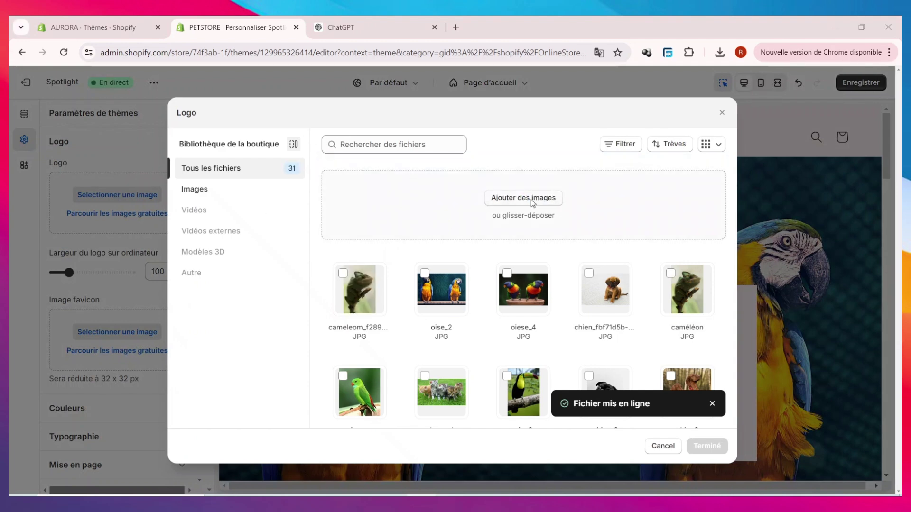
left_click(523, 198)
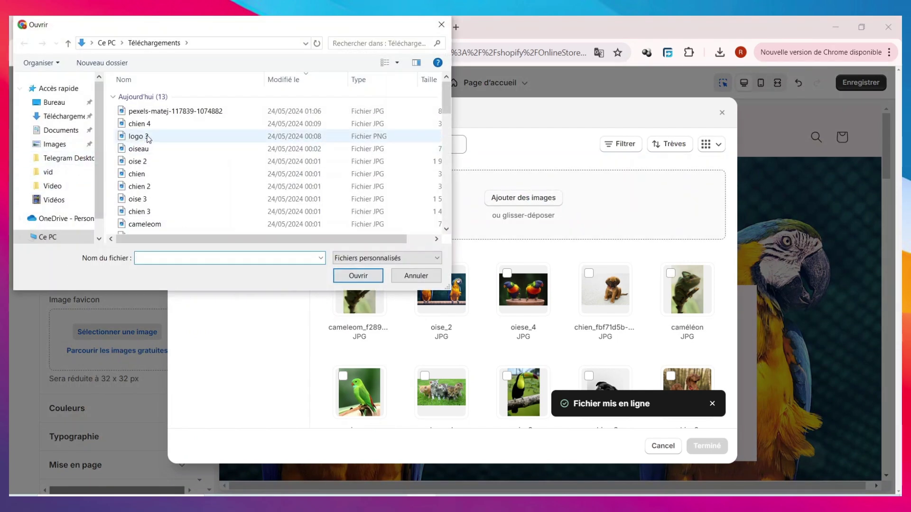
left_click(148, 137)
left_click(351, 276)
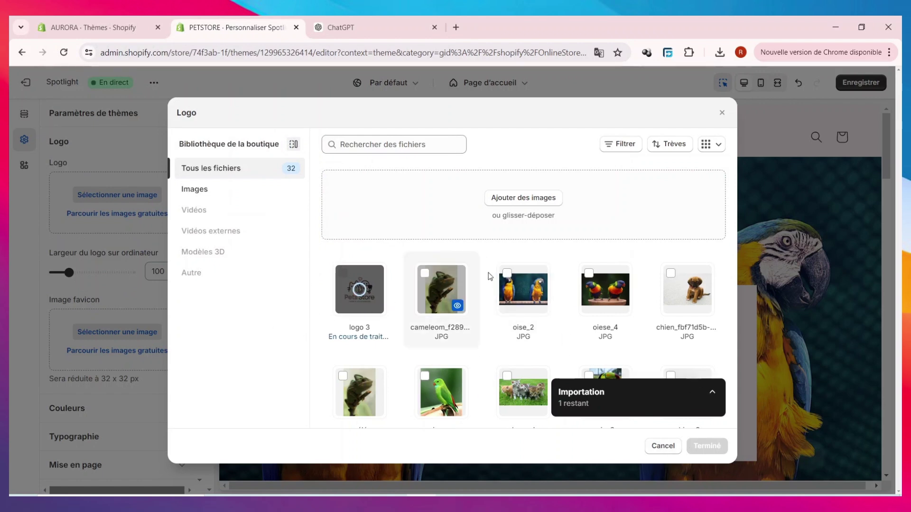
left_click(706, 446)
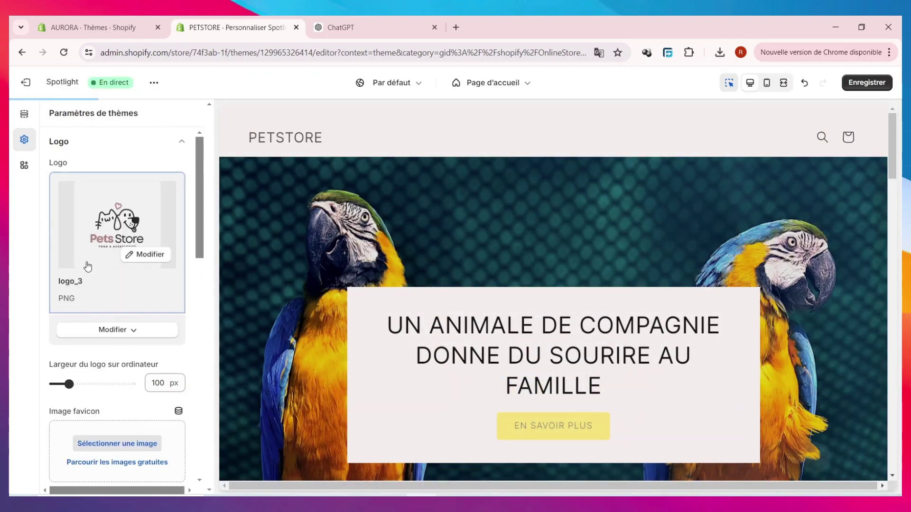
Step: Set the desktop logo width to 130 px and use the "logo_3" library image as the favicon
scroll(113, 343, "down", 2)
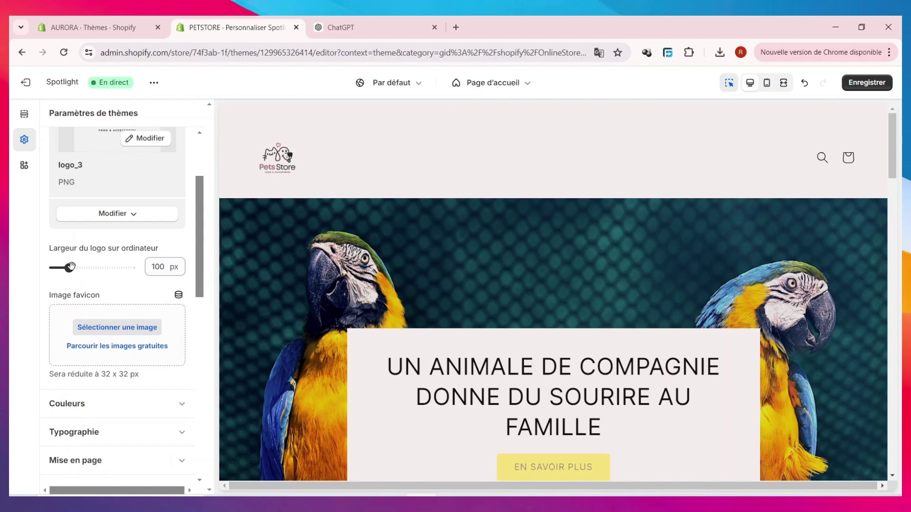
left_click_drag(69, 268, 79, 268)
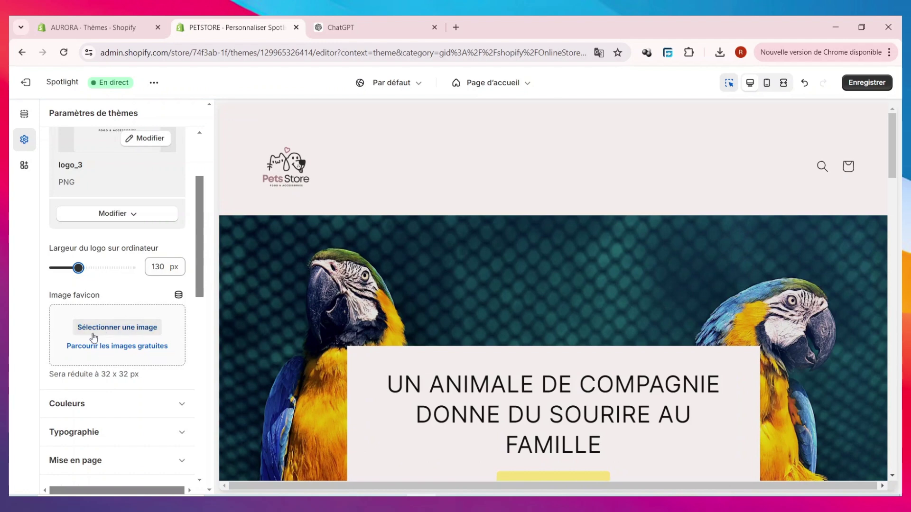
left_click(107, 327)
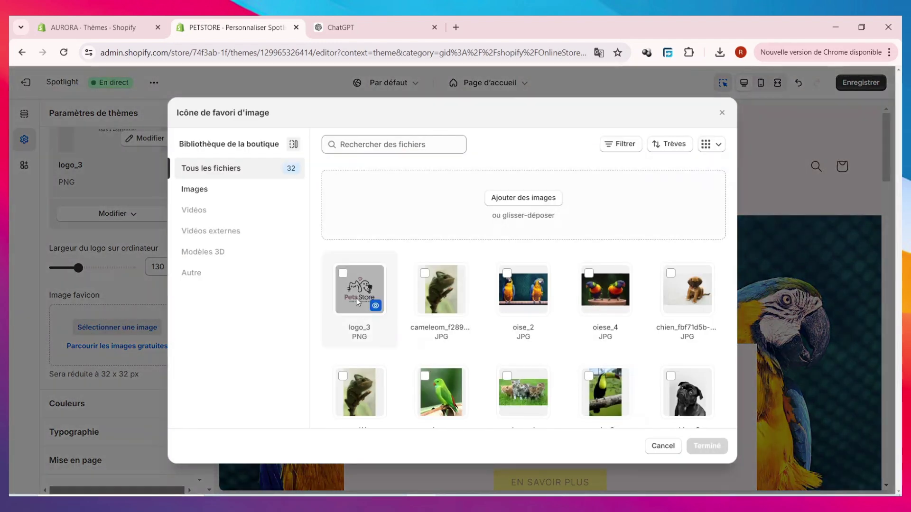
left_click(345, 282)
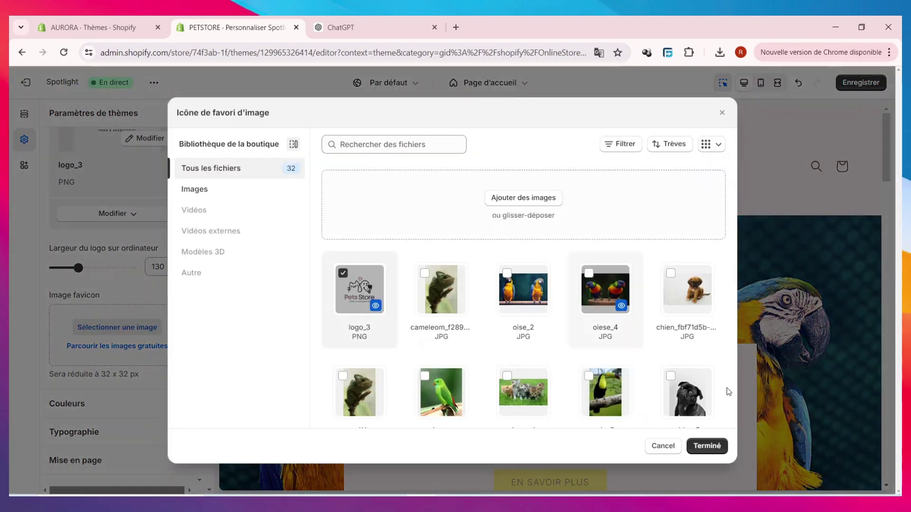
left_click(706, 446)
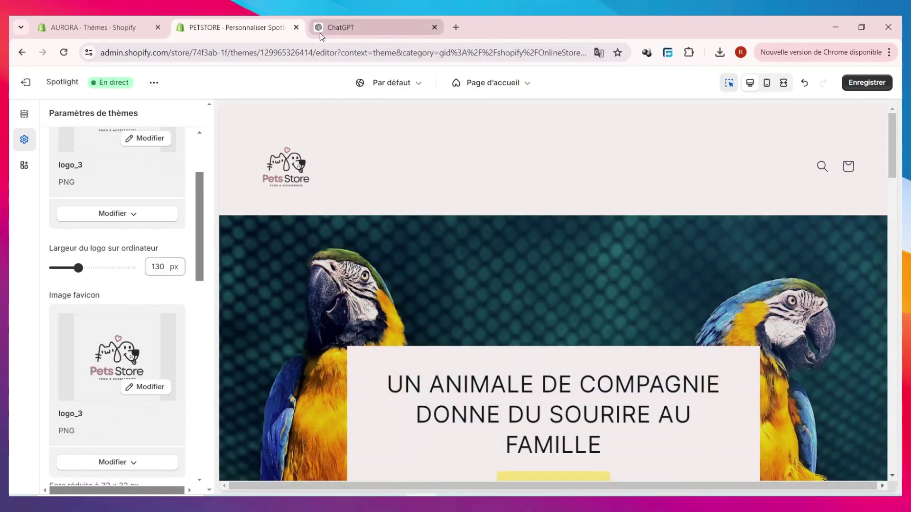
left_click(304, 143)
scroll(142, 280, "down", 5)
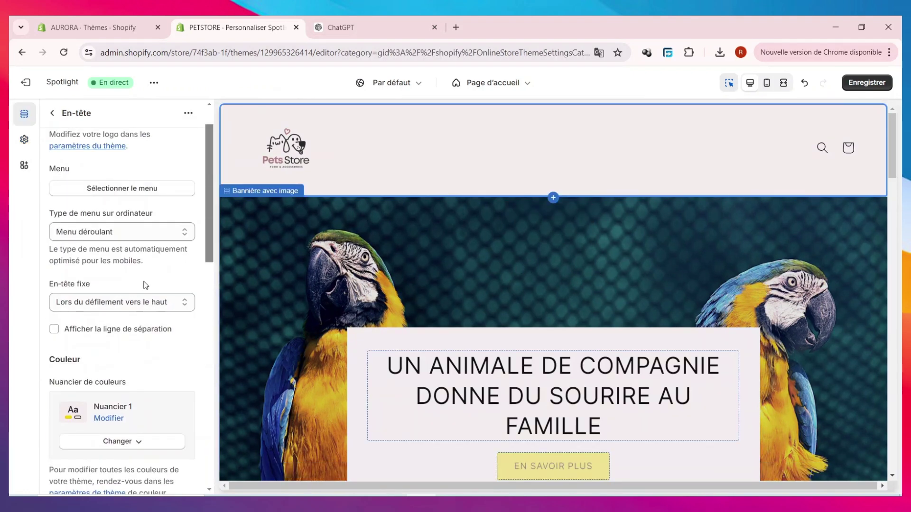
scroll(142, 280, "up", 1)
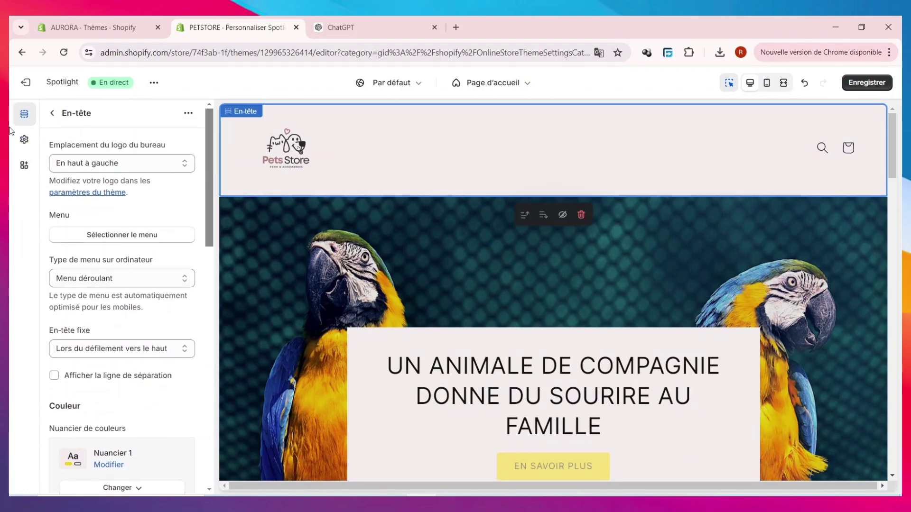
Step: Clear the newsletter heading "Subscribe to our emails" in the "Pied de page" section's settings
left_click(53, 113)
scroll(113, 380, "down", 4)
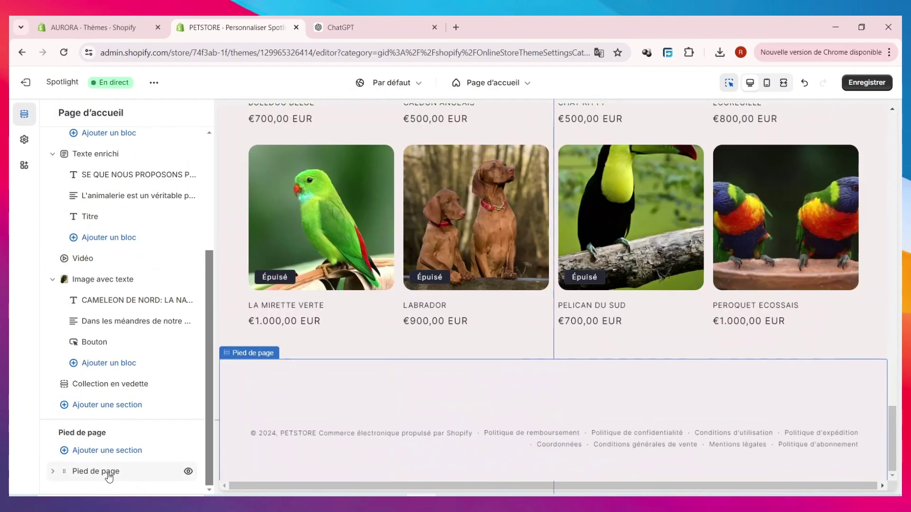
left_click(109, 474)
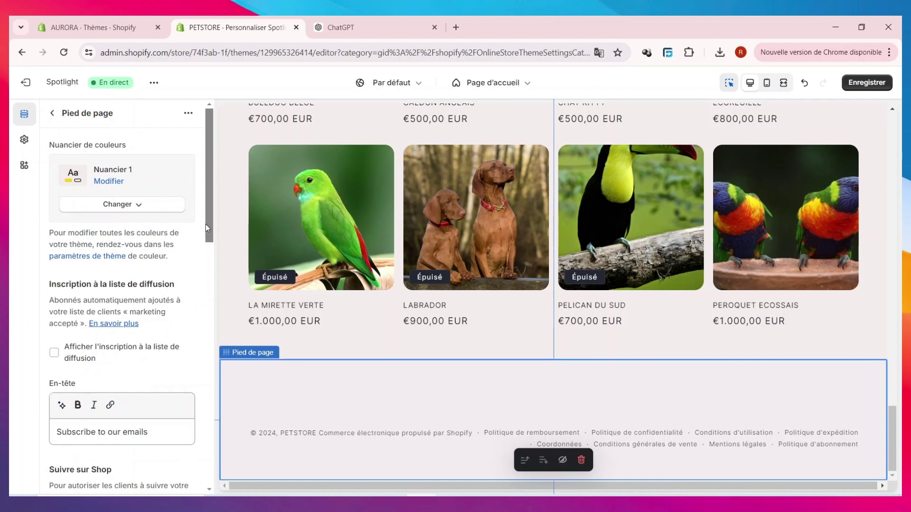
scroll(128, 308, "down", 3)
left_click_drag(169, 318, 37, 313)
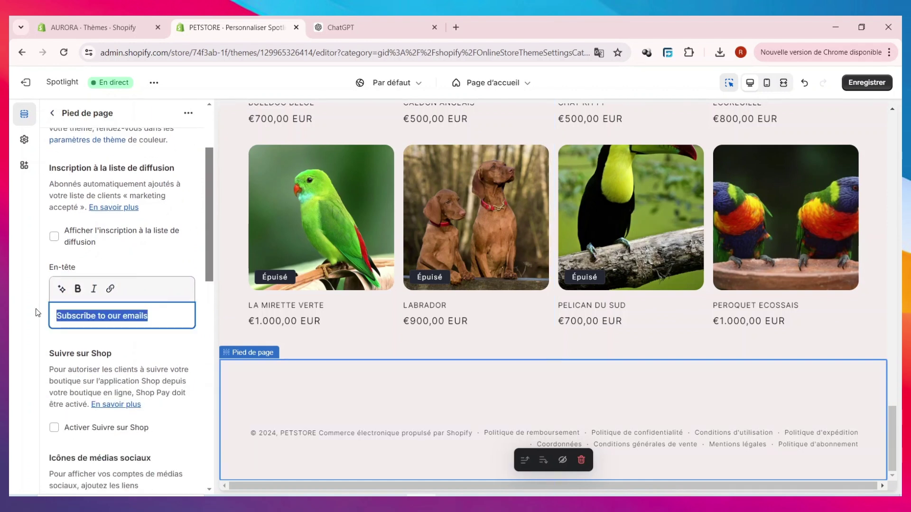
key("BackSpace")
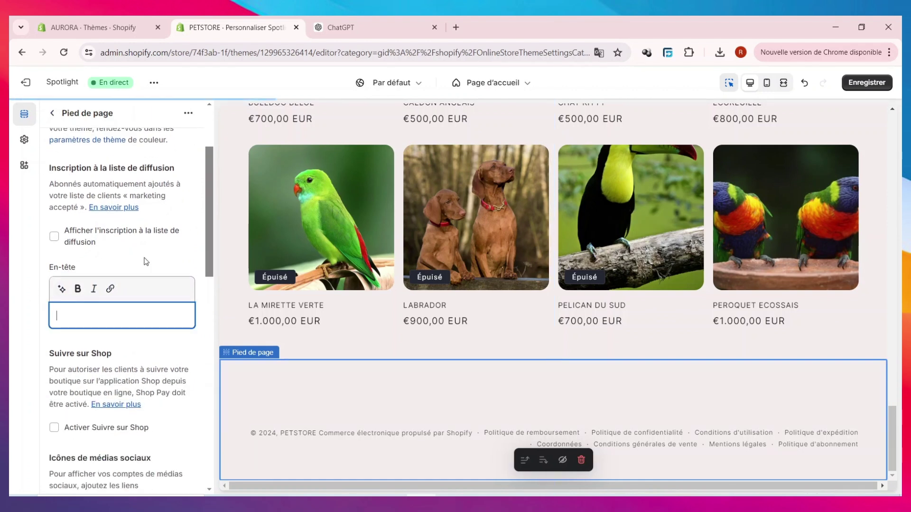
Step: Enable the display of social media icons in the footer
scroll(121, 353, "down", 10)
scroll(87, 348, "up", 1)
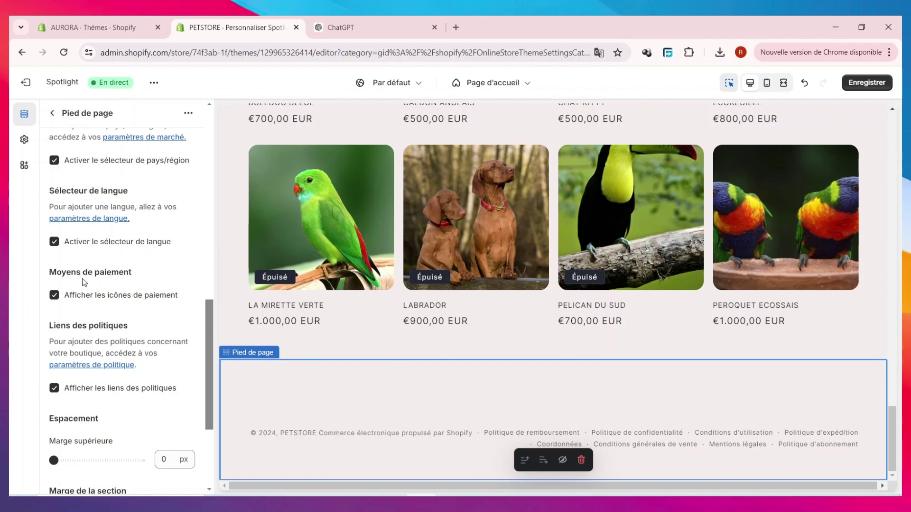
scroll(95, 308, "up", 6)
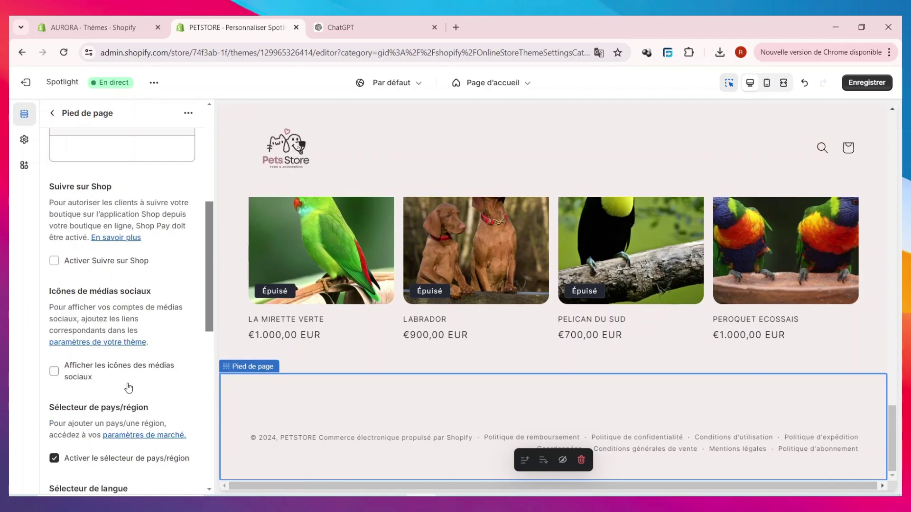
left_click(55, 372)
Step: Fill in the theme's social accounts with INSTA.COM for Instagram, YOUT.COM for YouTube and TUYG for TikTok
scroll(122, 298, "down", 2)
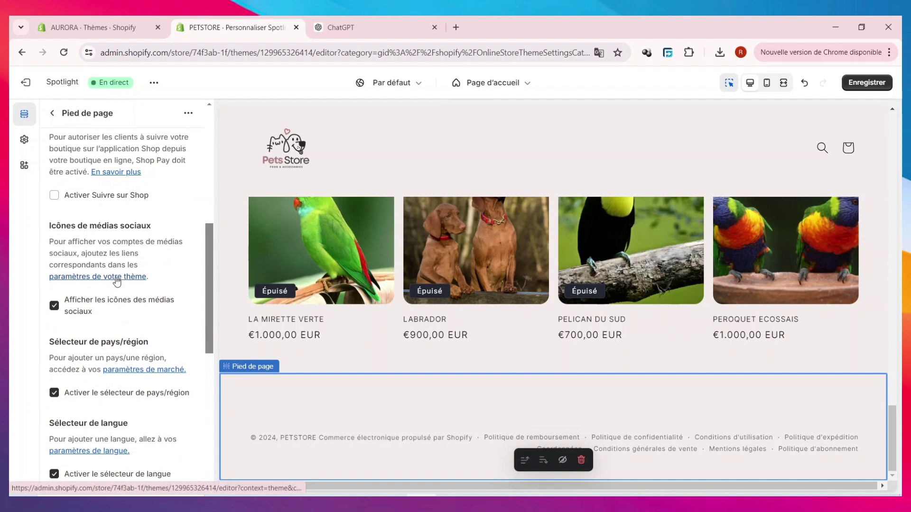
left_click(117, 277)
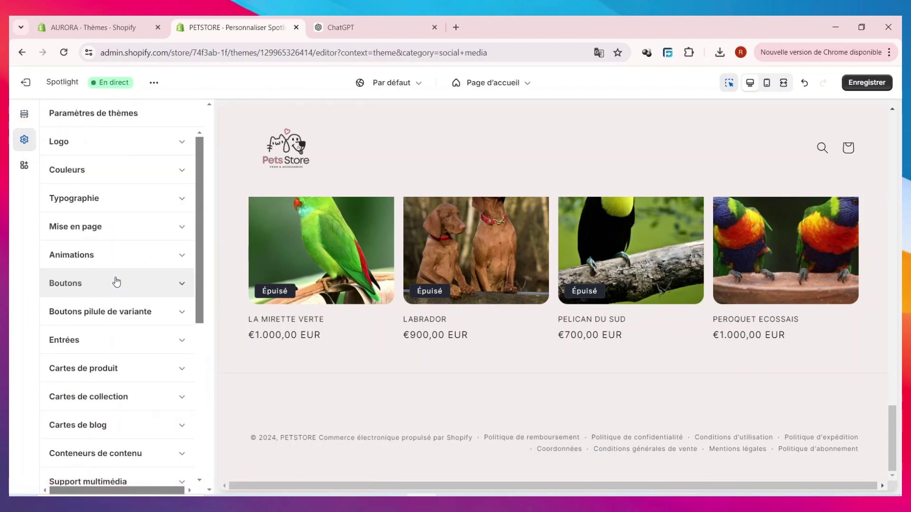
scroll(137, 347, "down", 5)
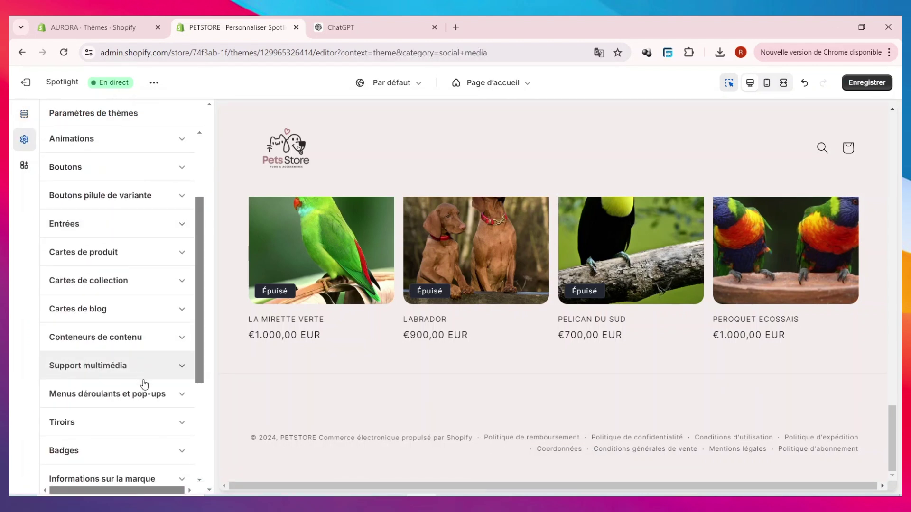
scroll(138, 396, "down", 3)
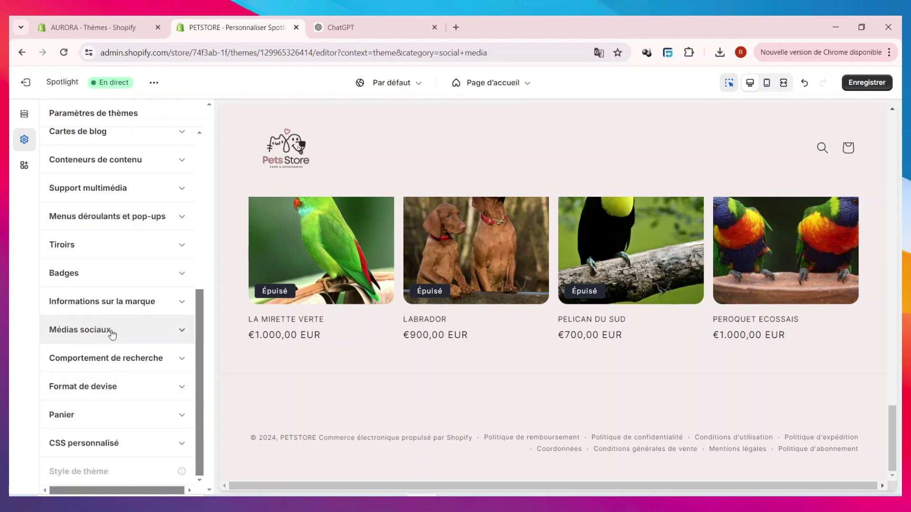
left_click(112, 331)
left_click(152, 391)
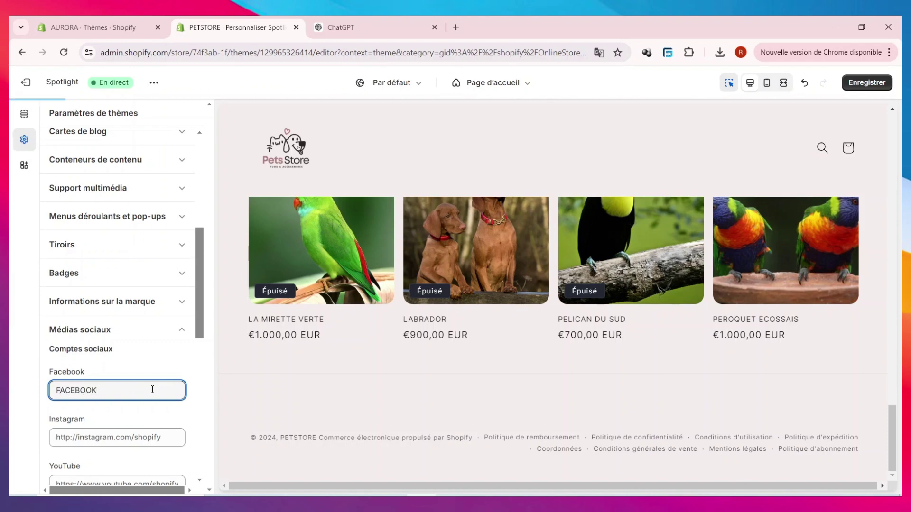
type("COM")
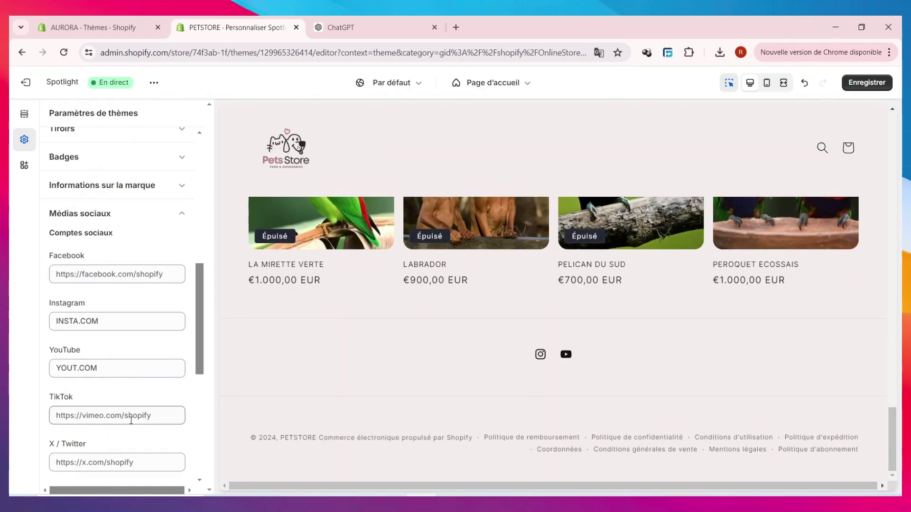
type("TUYG")
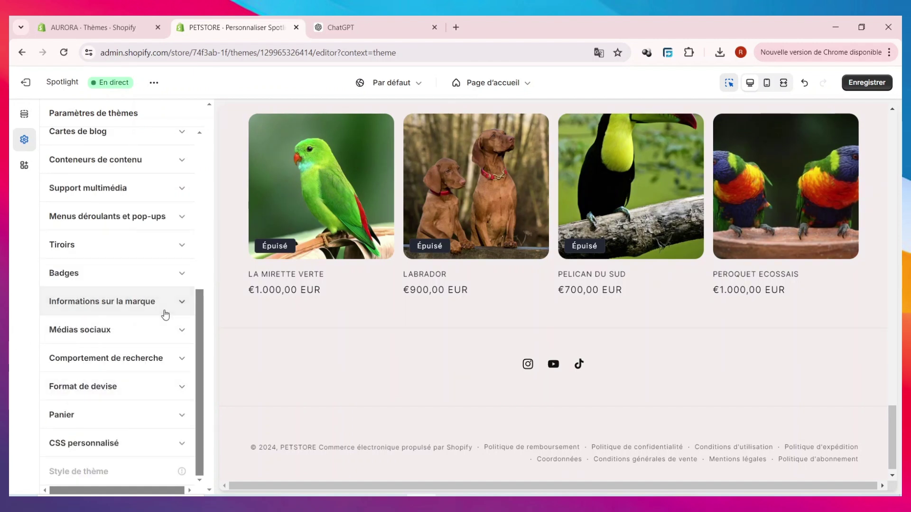
Step: Set the brand information title to "PETSTORE" and its description to "UN ANIMALE DE COMPAGNIE DONNE DU SOURIRE AU FAMILLE"
left_click(166, 314)
left_click(129, 420)
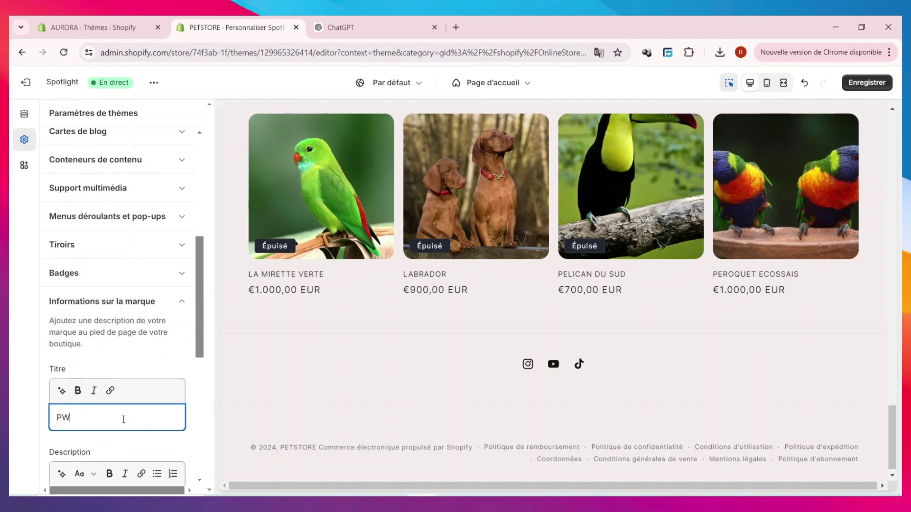
type("PETSTORE")
scroll(123, 419, "down", 4)
left_click(126, 325)
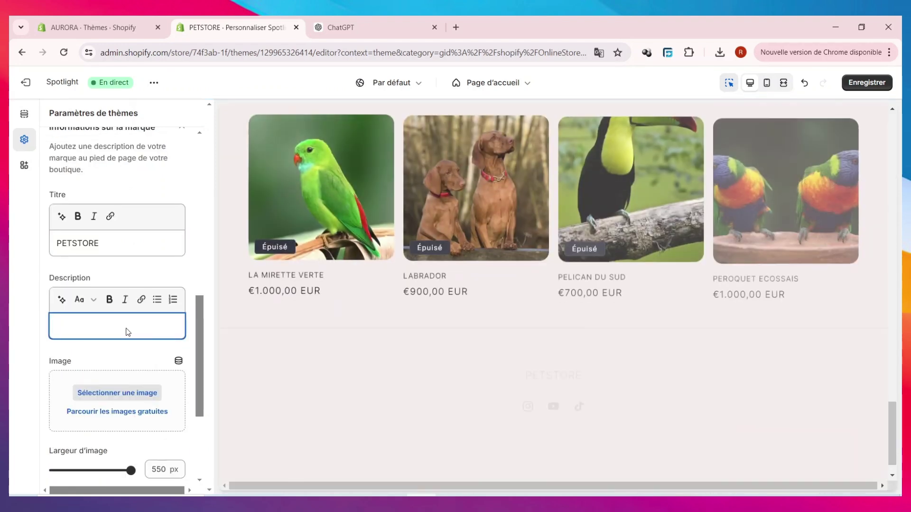
type("UN ANIMALE DE COMPAGNIE DONNE DU SOURIRE AU FAMILLE")
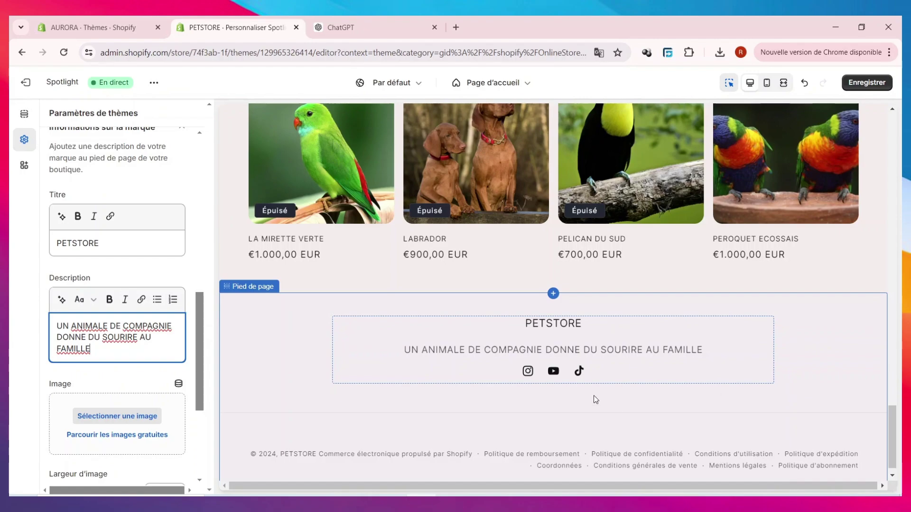
Step: Review the whole home page preview, from the header with the logo through the video and chameleon sections
scroll(597, 389, "up", 20)
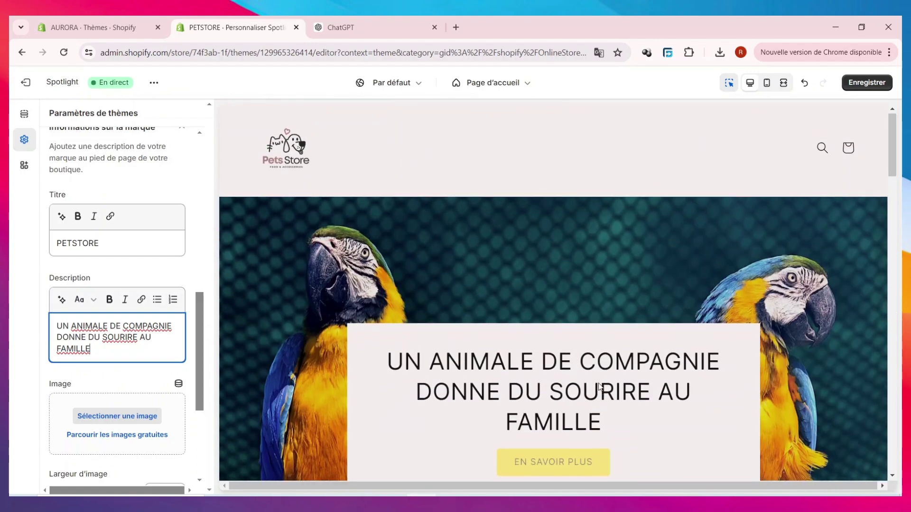
scroll(598, 386, "down", 20)
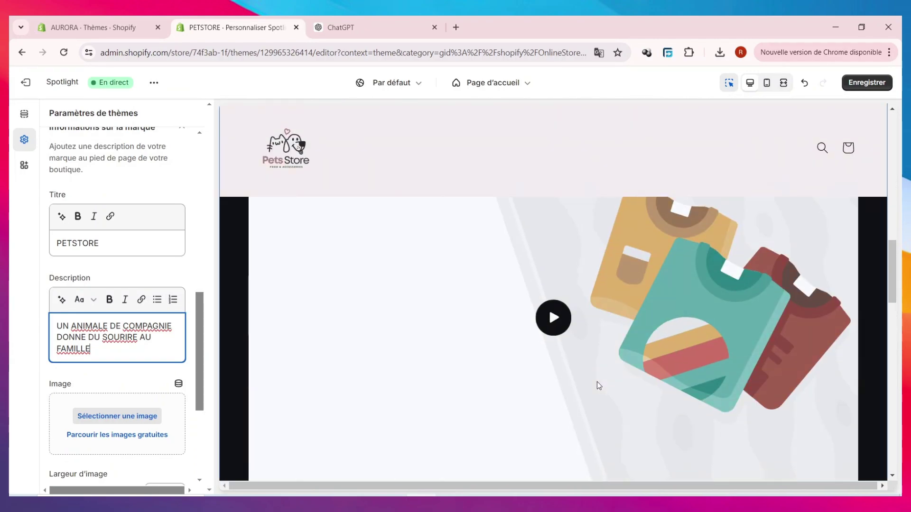
scroll(598, 374, "down", 15)
scroll(600, 372, "up", 15)
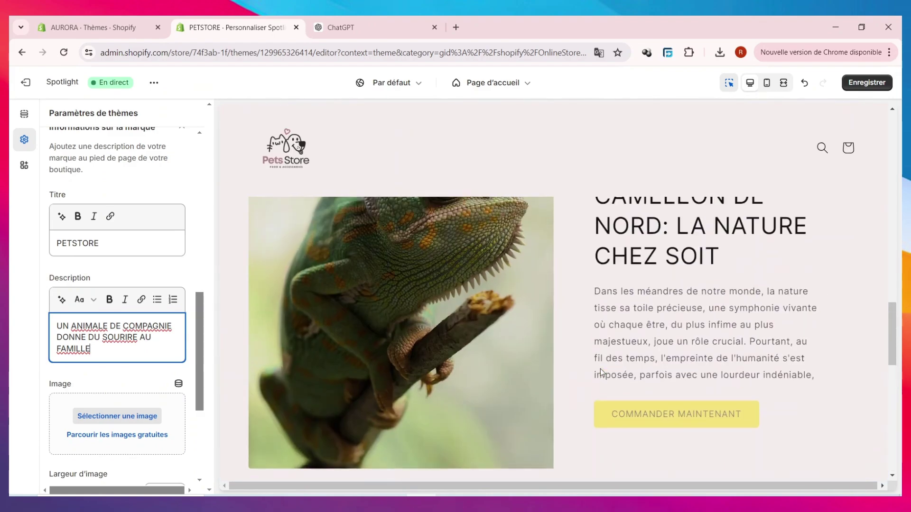
Step: Check the rest of the home page preview, save the theme changes and exit the theme editor
scroll(599, 372, "down", 8)
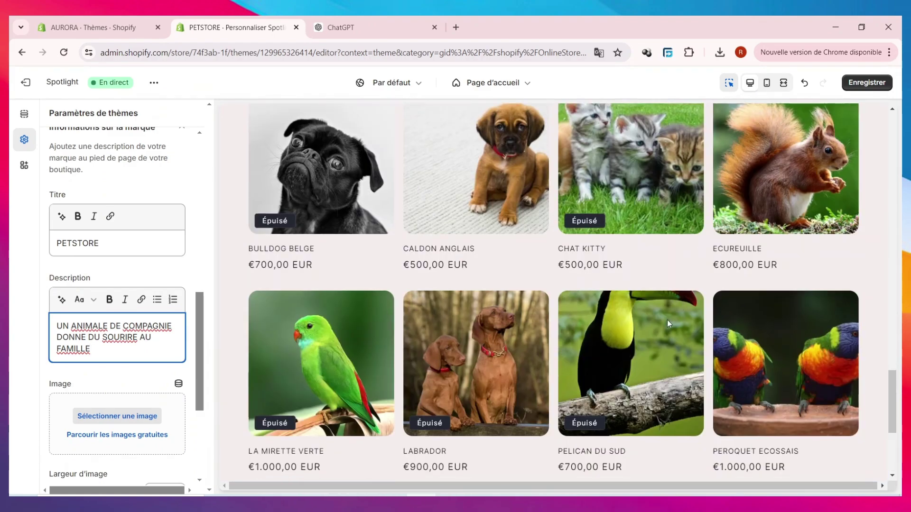
scroll(666, 316, "up", 10)
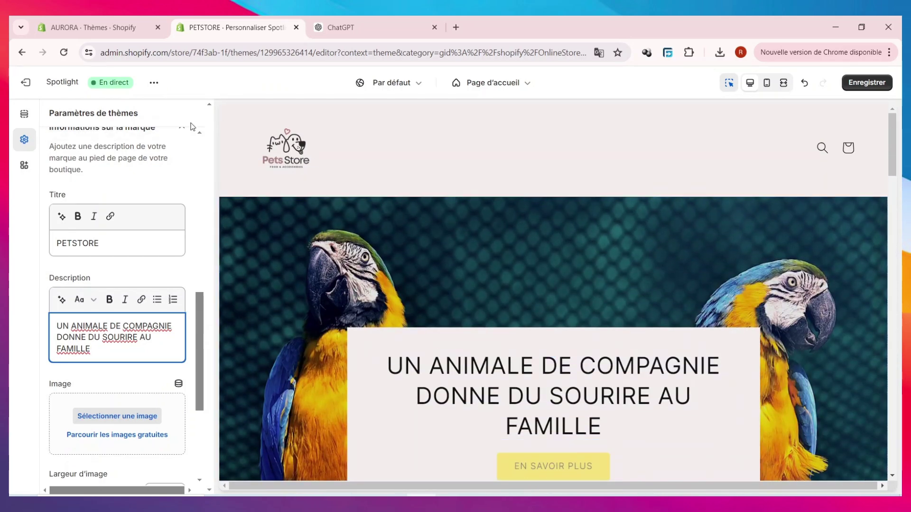
left_click(875, 83)
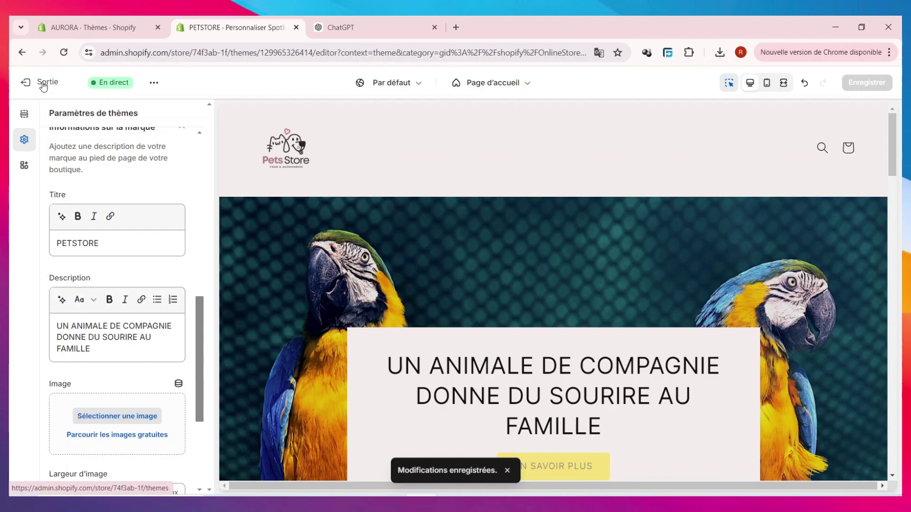
left_click(43, 83)
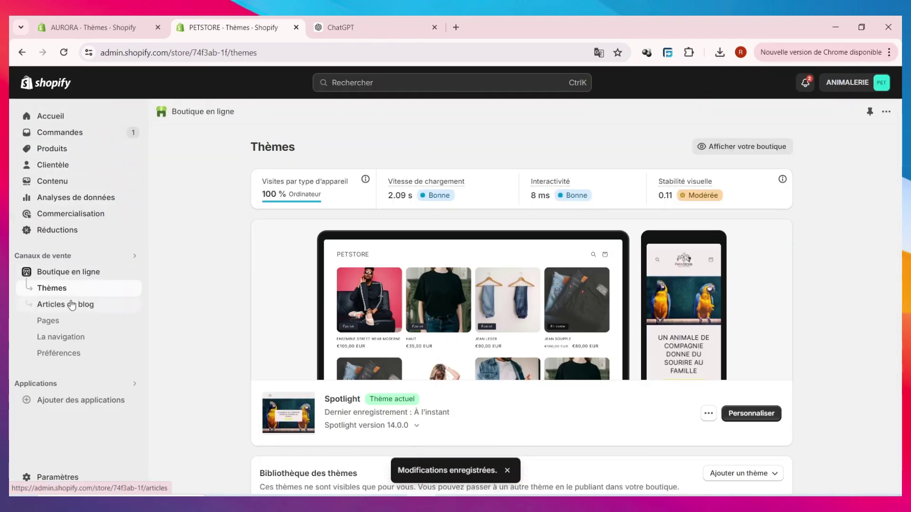
Step: Create and save a new online store page titled "CHIEN" with empty content
left_click(64, 321)
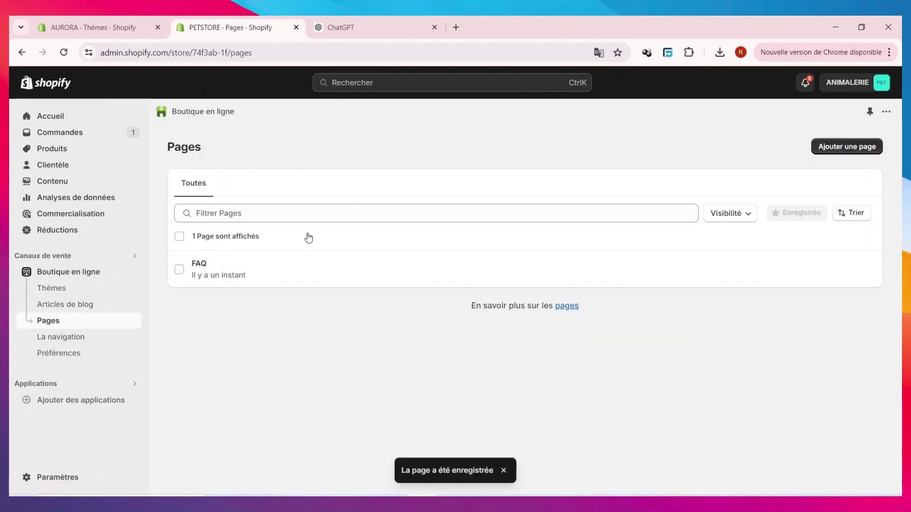
left_click(377, 213)
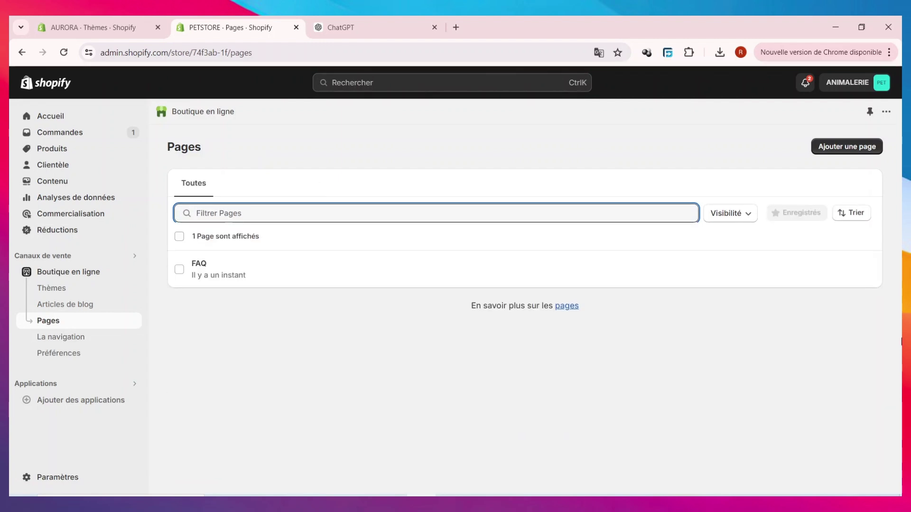
left_click(834, 150)
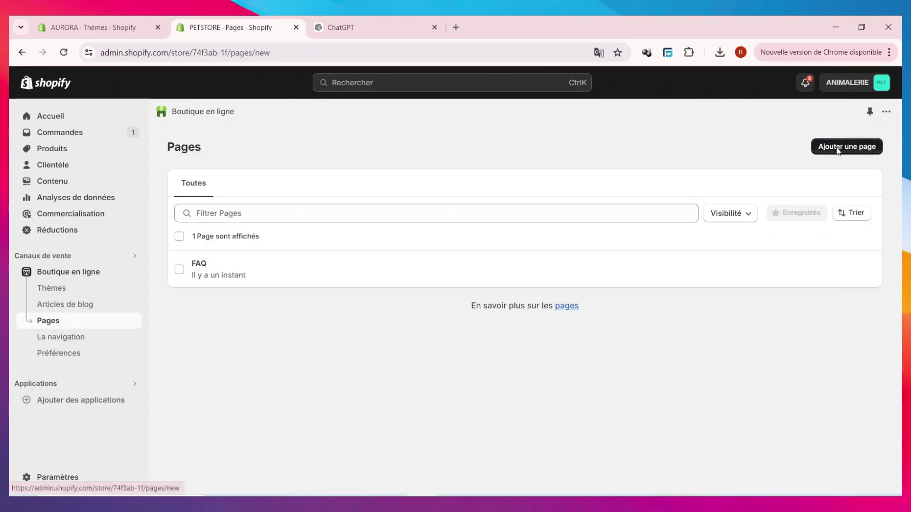
type("CH")
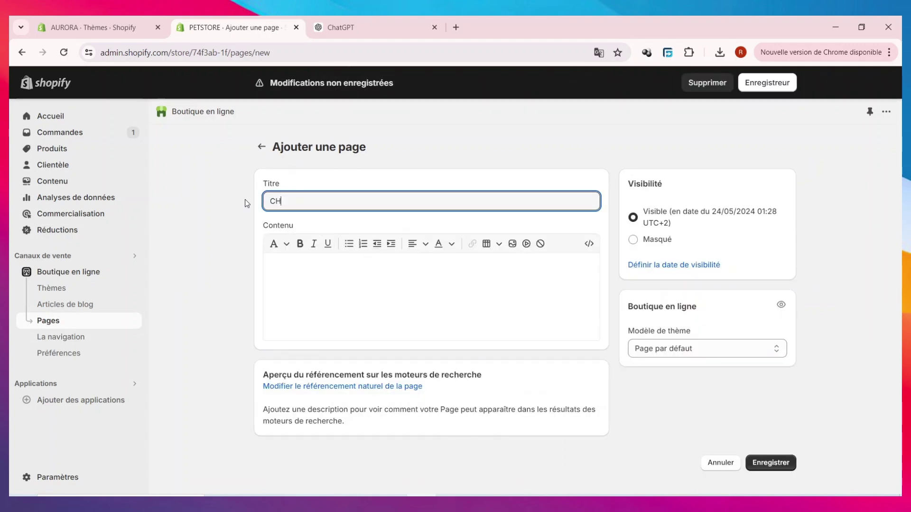
type("IEN")
left_click(433, 288)
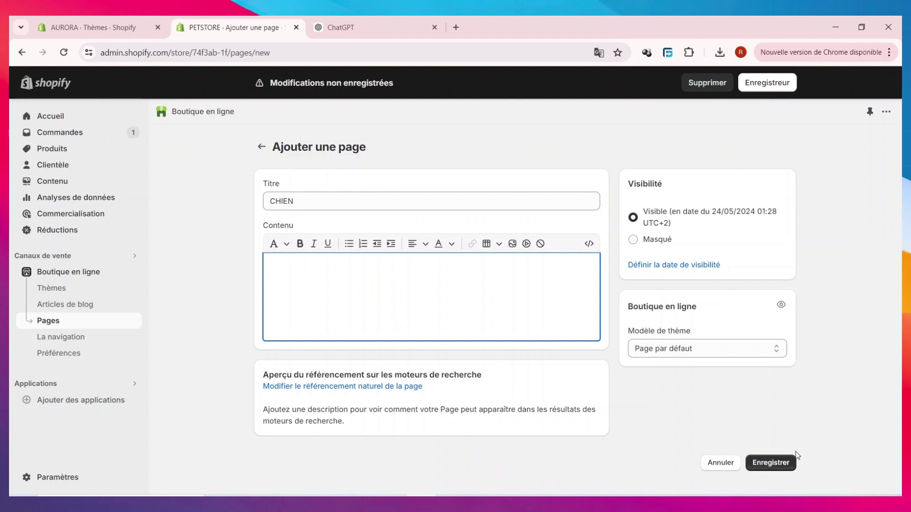
left_click(781, 464)
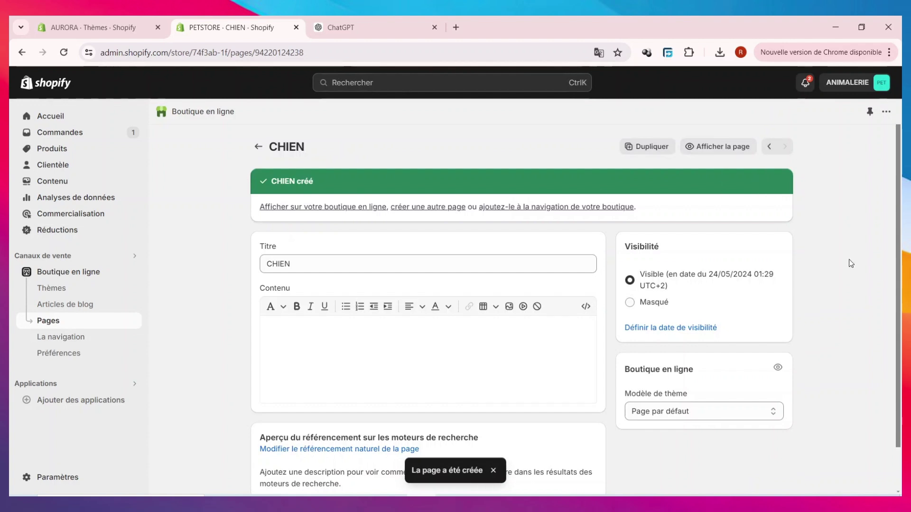
Step: Return to the pages list, then create and save another page titled "VOLATILE"
left_click(257, 147)
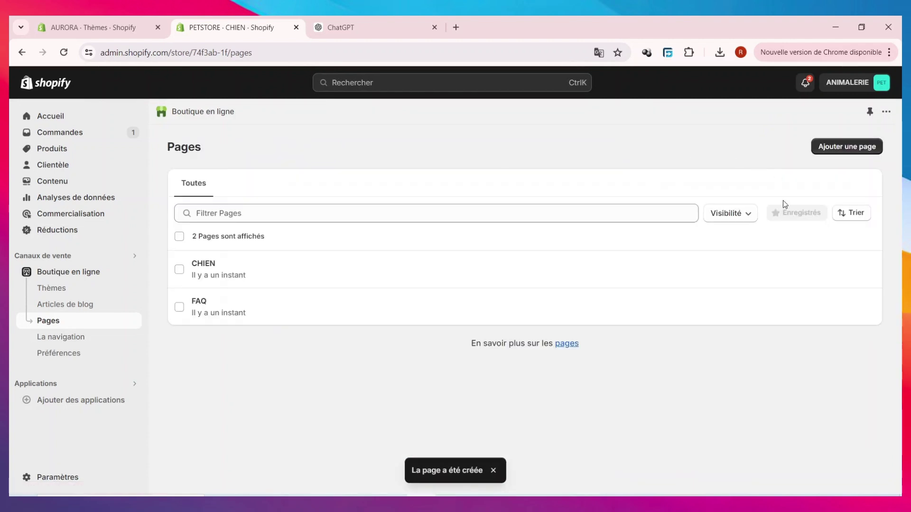
left_click(846, 149)
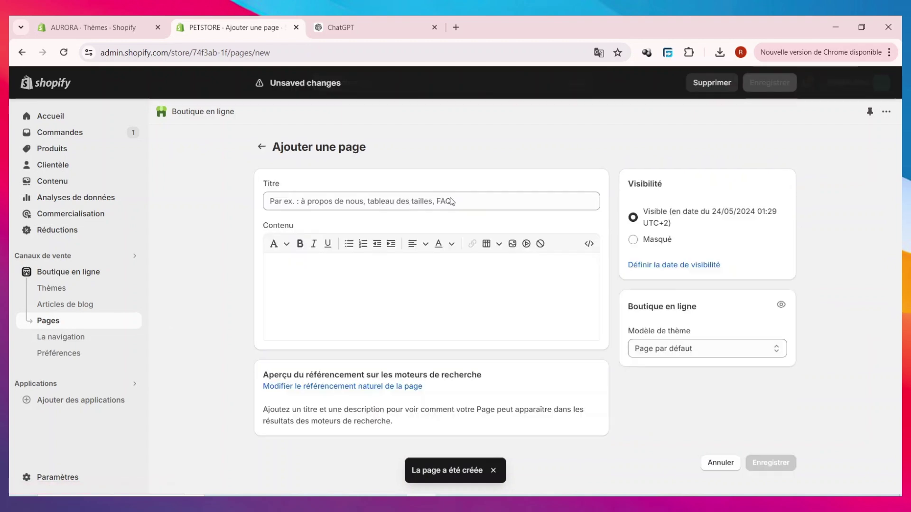
left_click(439, 203)
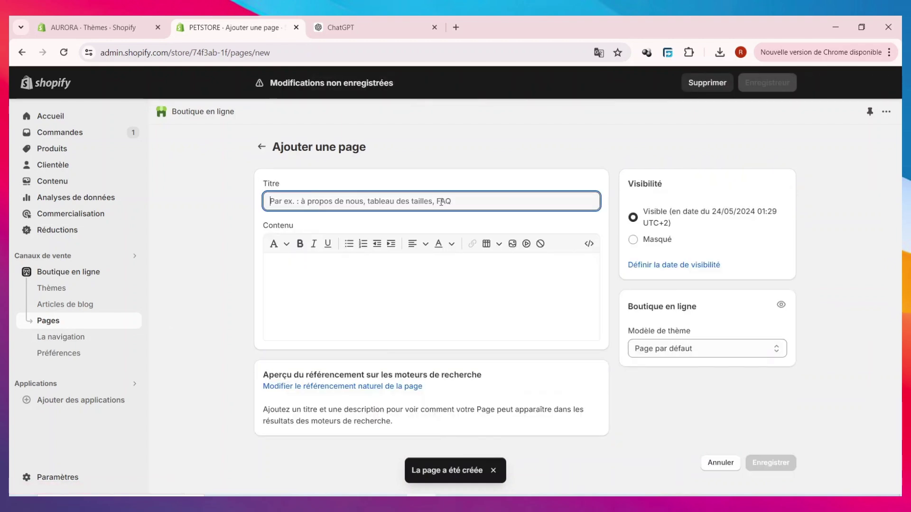
type("VOLATILE")
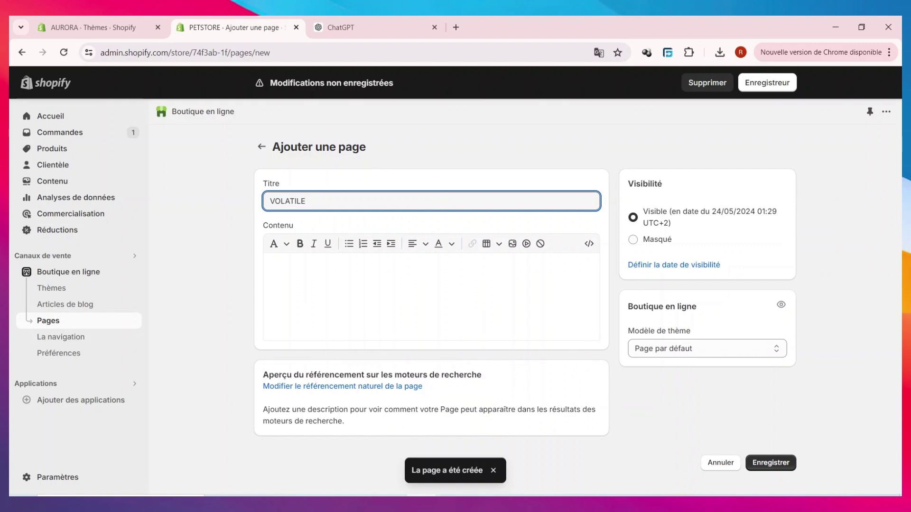
left_click(782, 87)
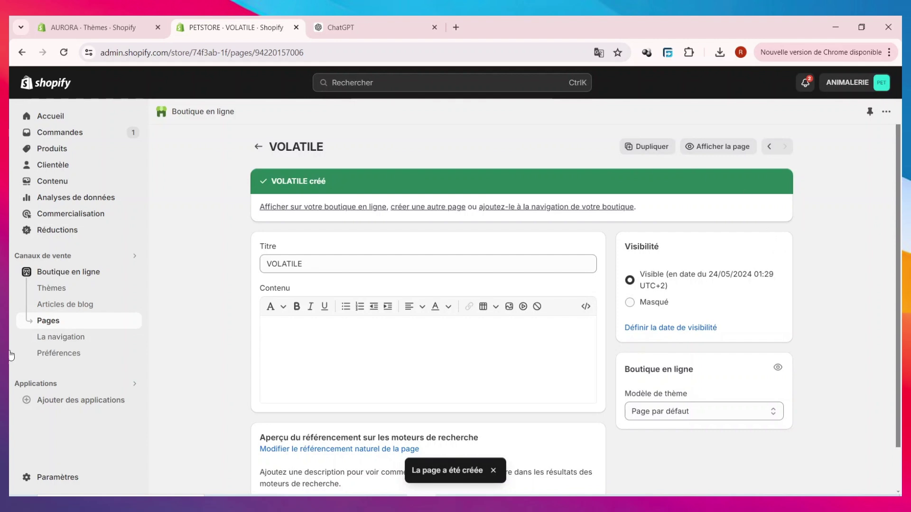
Step: Create and save another page titled "CHAT", and return to the list of pages
left_click(258, 147)
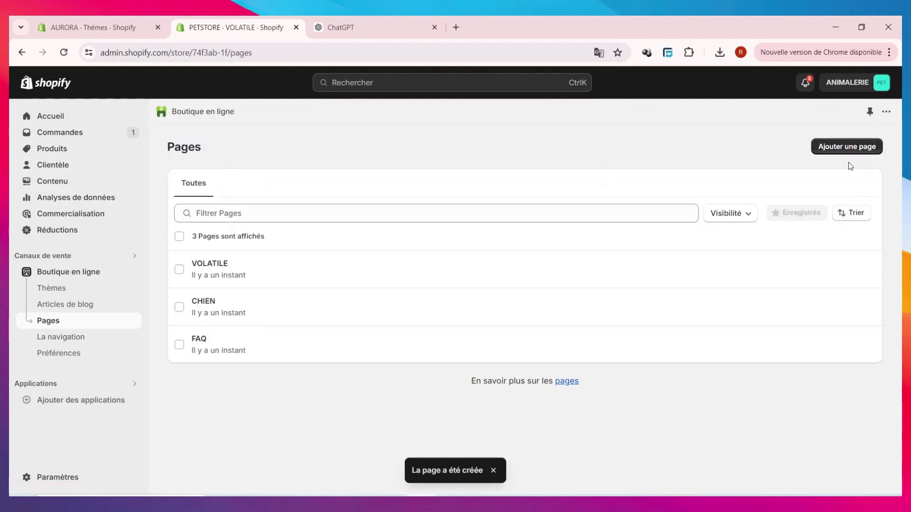
left_click(873, 147)
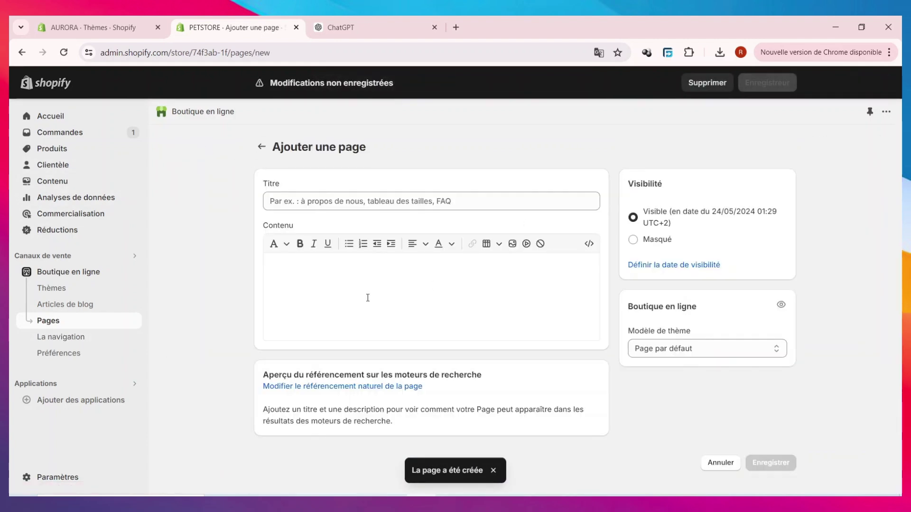
left_click(411, 281)
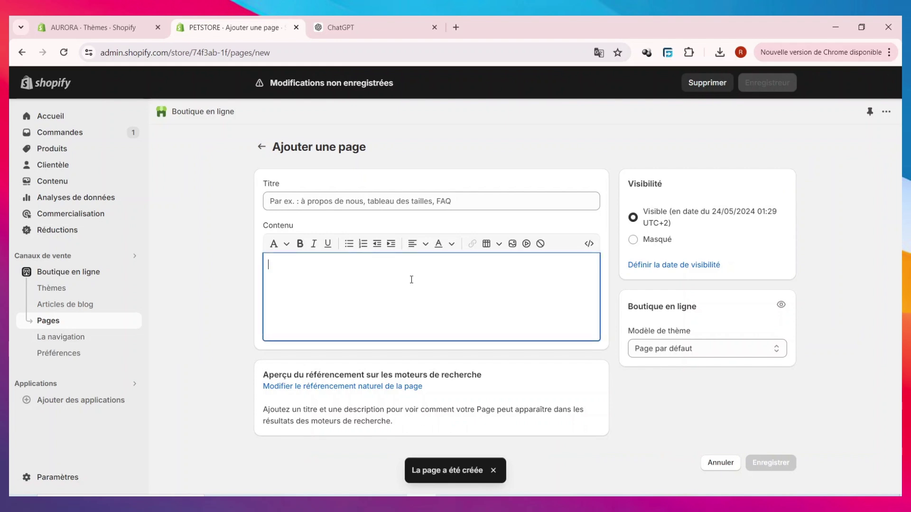
type("CHAT")
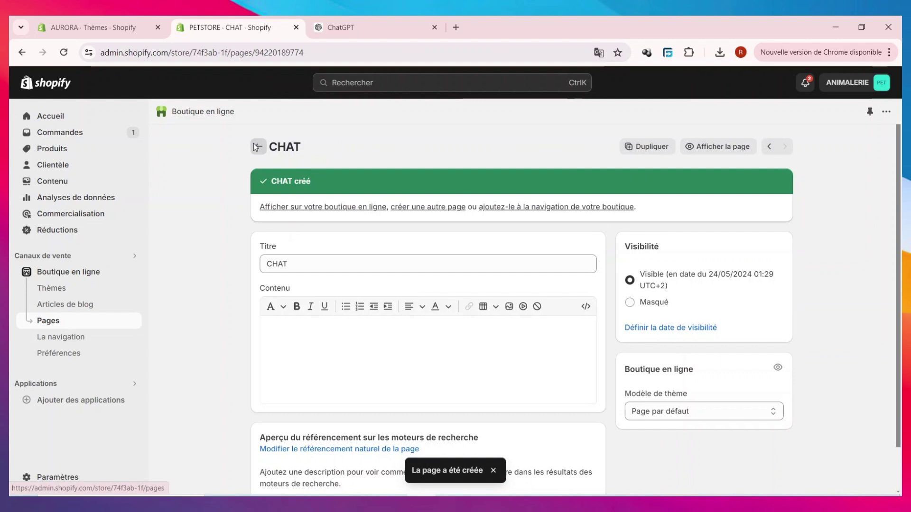
left_click(255, 146)
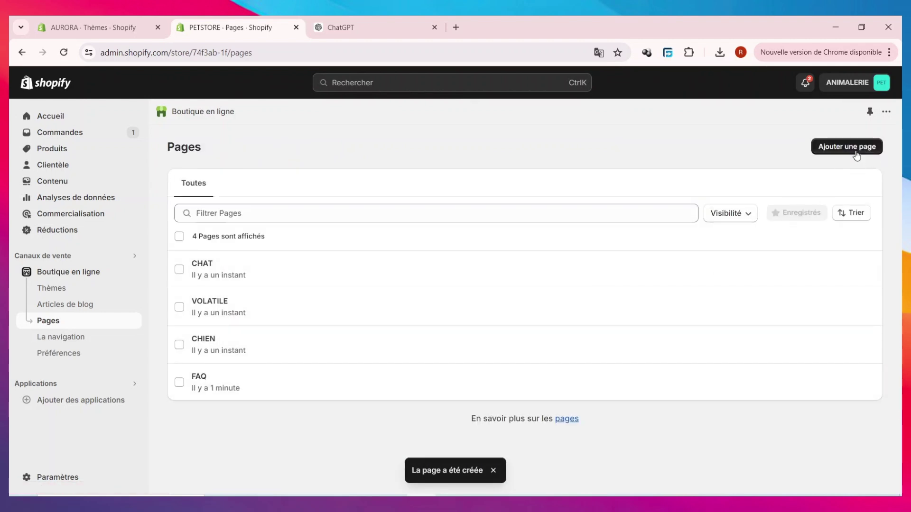
Step: Start a new navigation menu for the online store and title it "MENU"
left_click(46, 341)
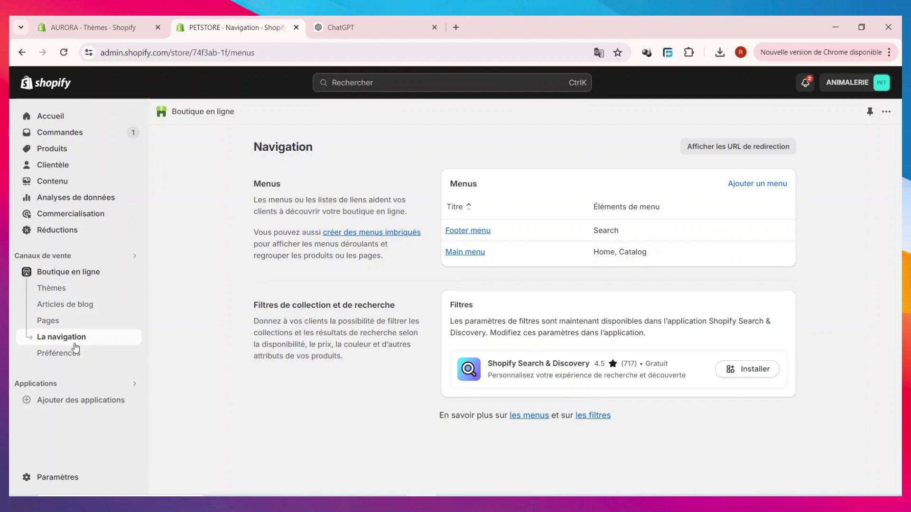
left_click(759, 186)
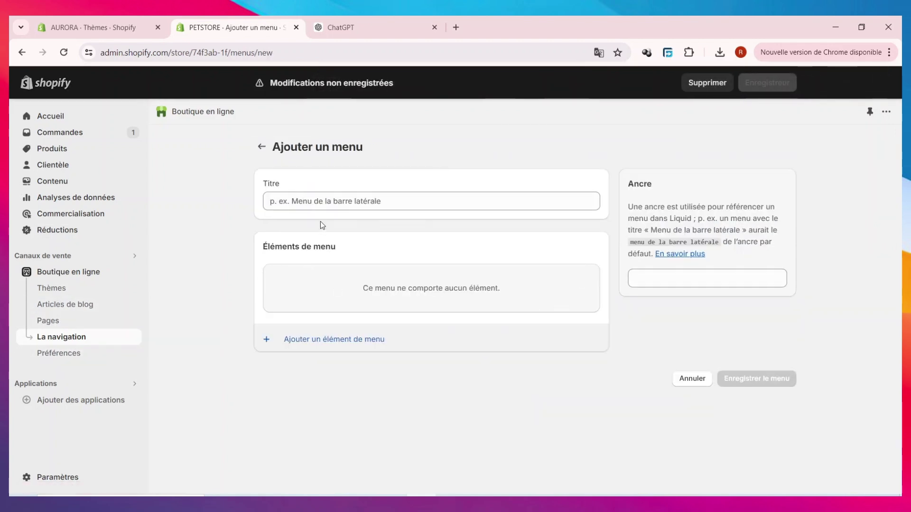
left_click(362, 207)
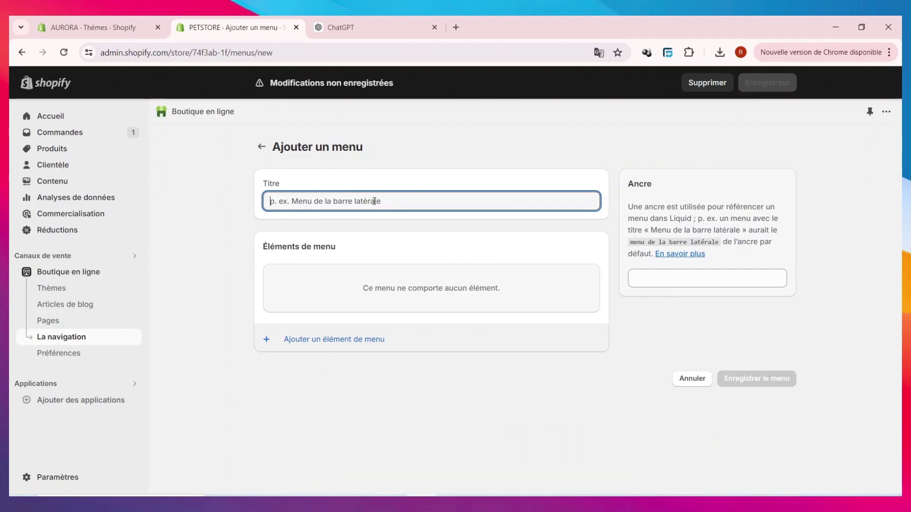
type("MENU")
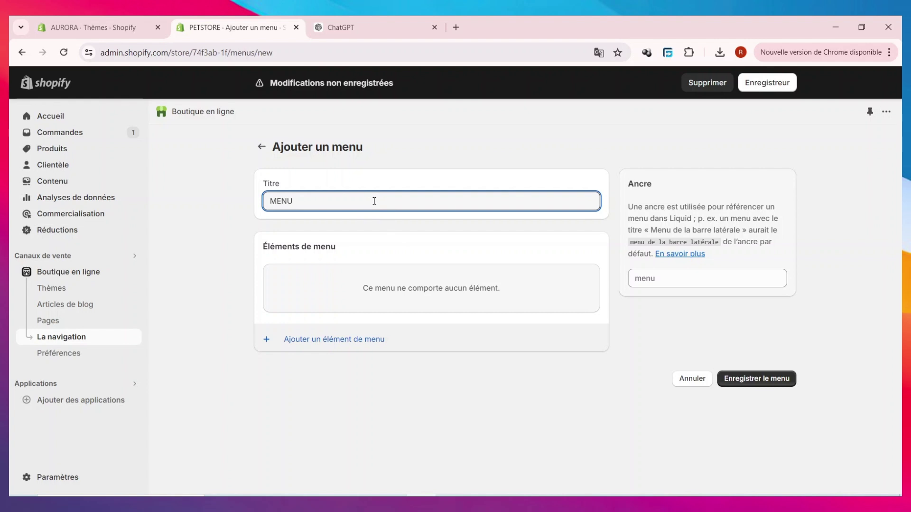
Step: Add a first item to the new menu that links to the CHAT page
left_click(344, 353)
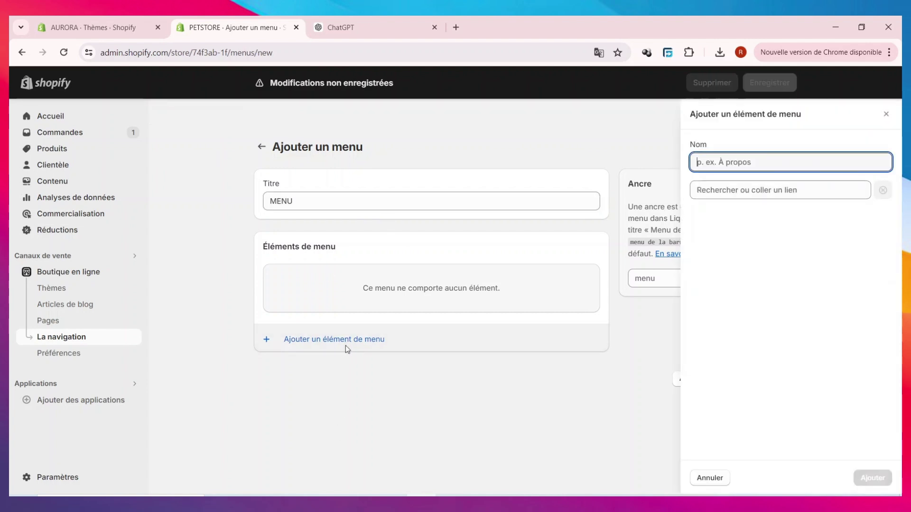
left_click(764, 188)
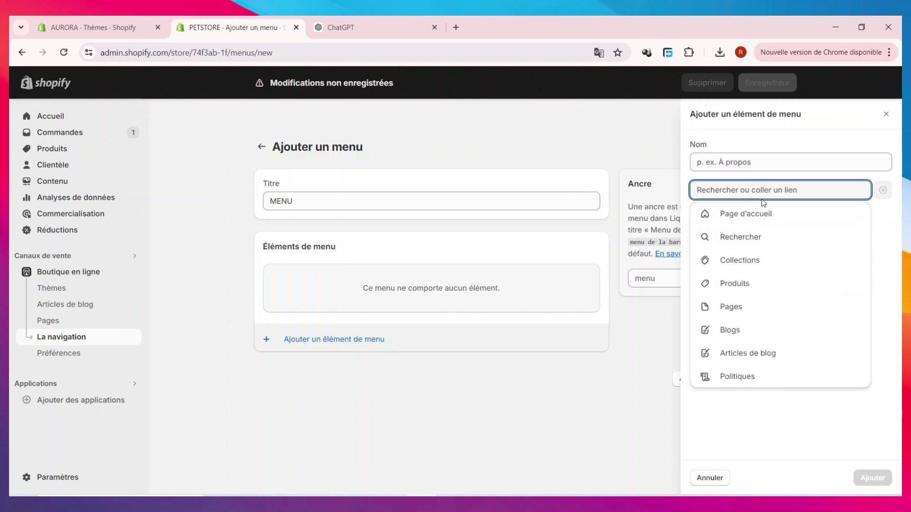
left_click(742, 316)
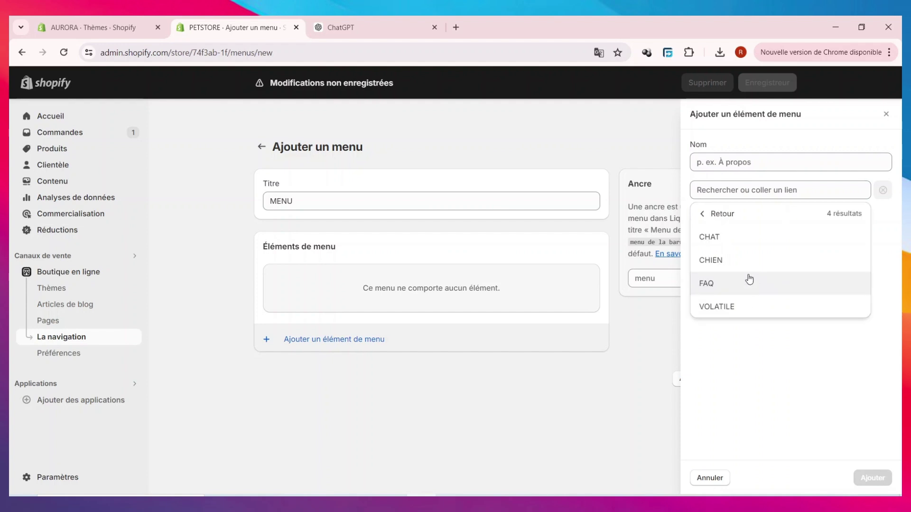
left_click(721, 245)
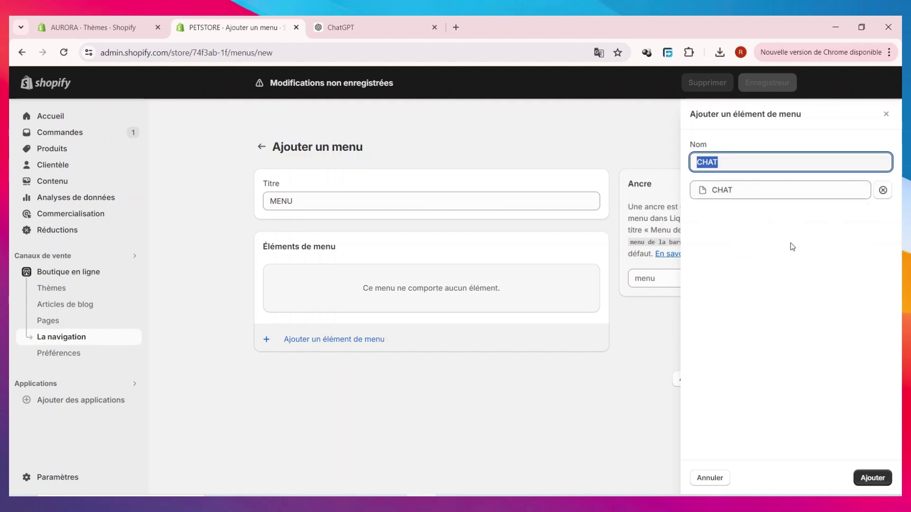
left_click(872, 478)
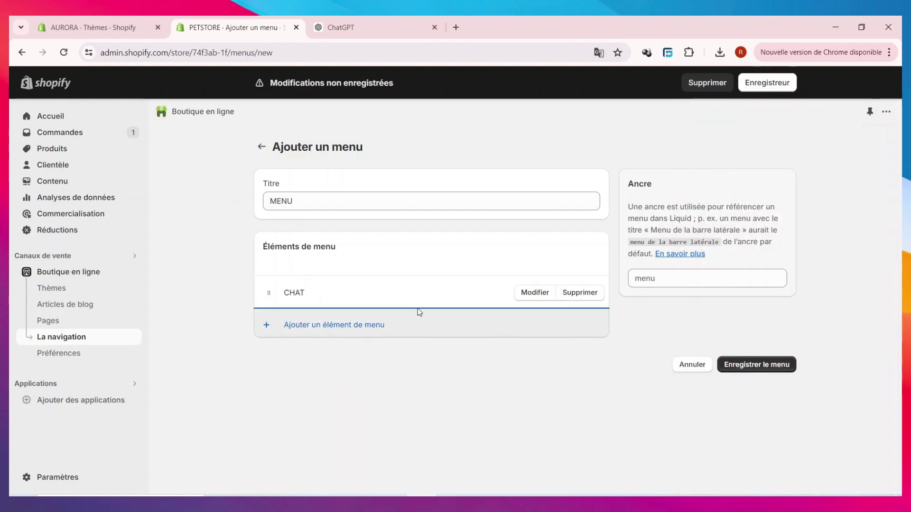
Step: Add a second menu item that links to the CHIEN page
left_click(314, 325)
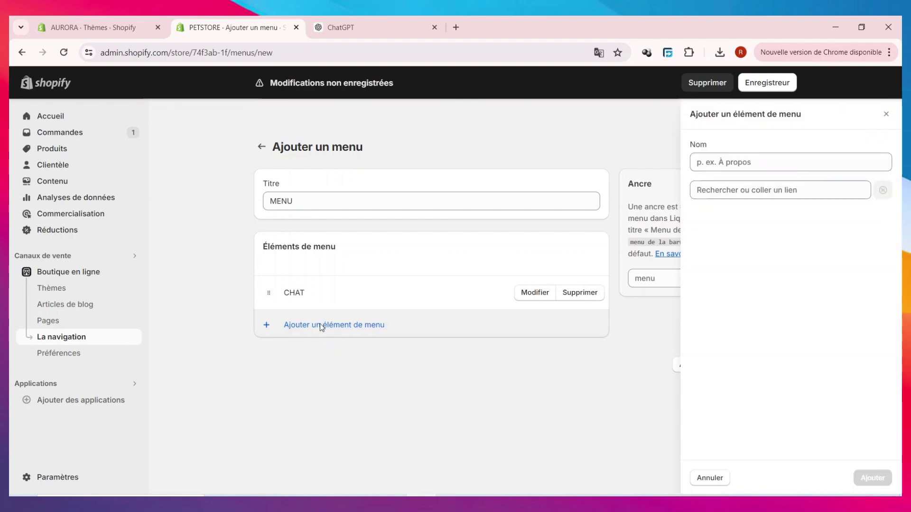
left_click(749, 189)
left_click(752, 214)
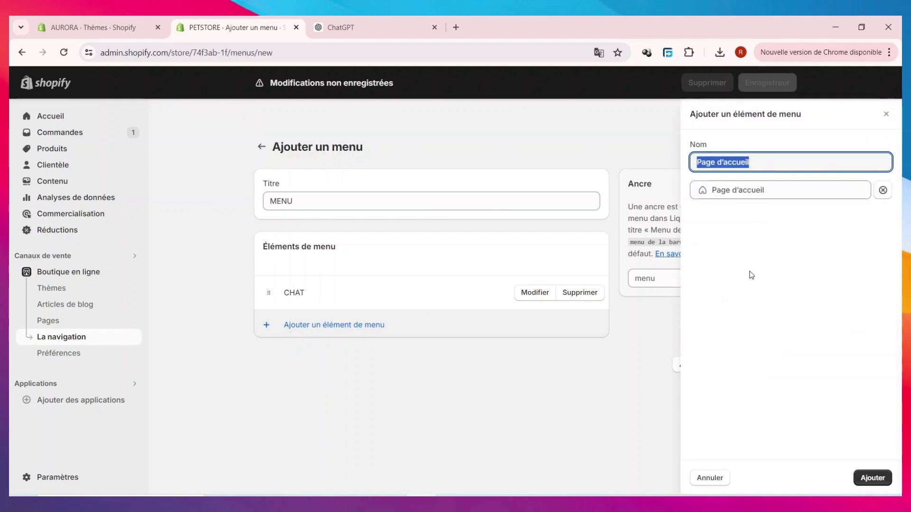
left_click(753, 188)
left_click(750, 266)
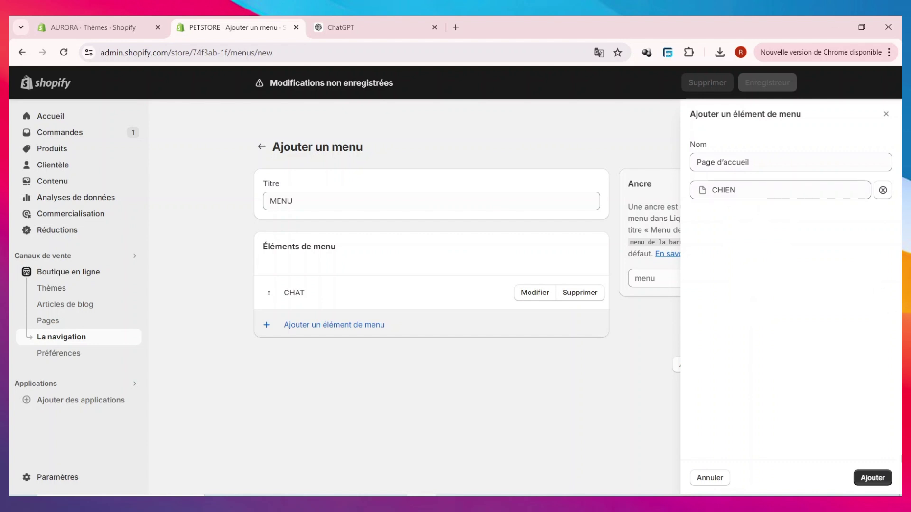
left_click(862, 480)
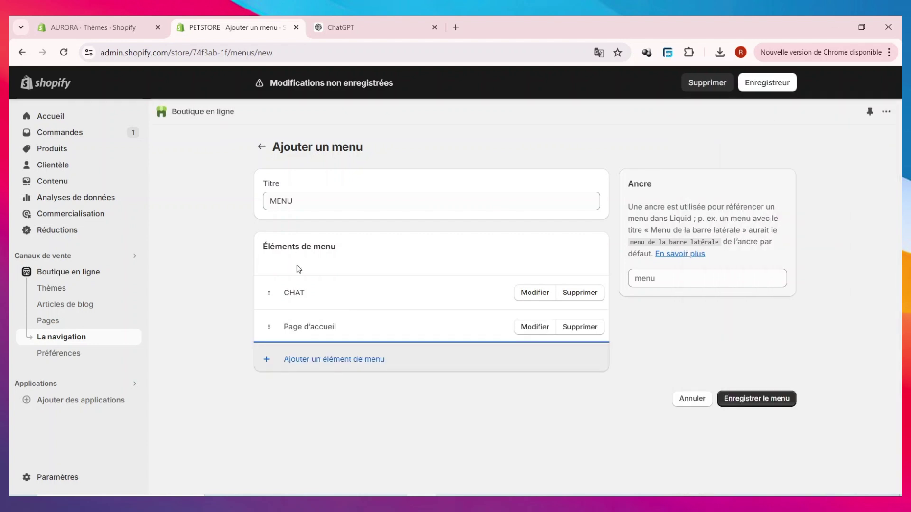
Step: Add a third menu item that links to the FAQ page
left_click(372, 362)
left_click(753, 190)
left_click(754, 285)
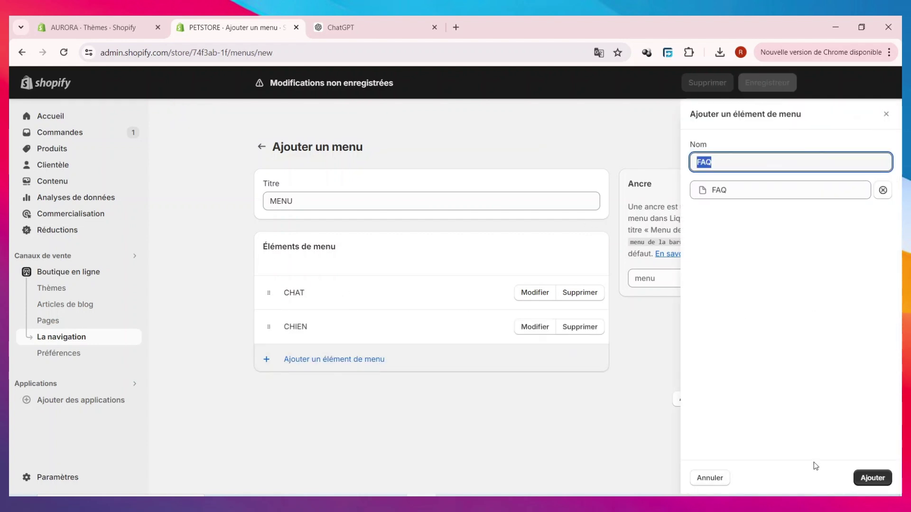
left_click(872, 478)
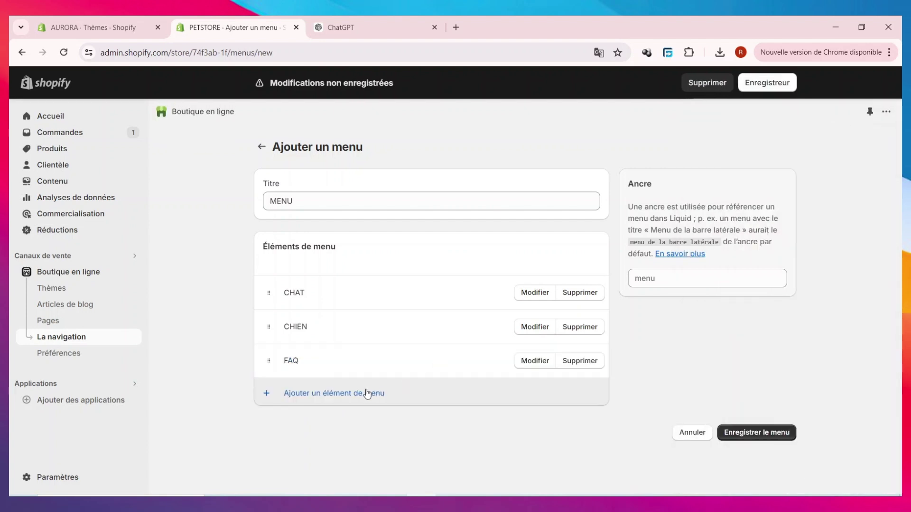
Step: Add a fourth menu item that links to the VOLATILE page
left_click(367, 393)
left_click(753, 189)
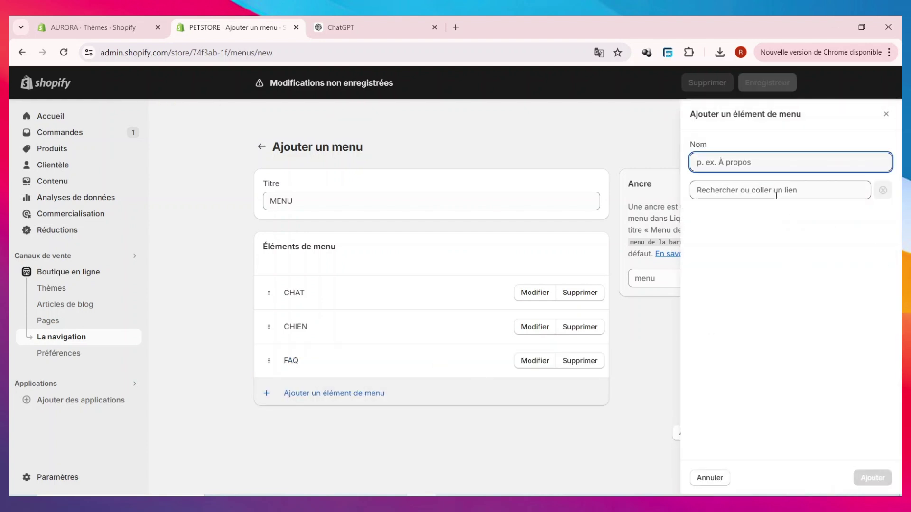
left_click(758, 304)
left_click(872, 478)
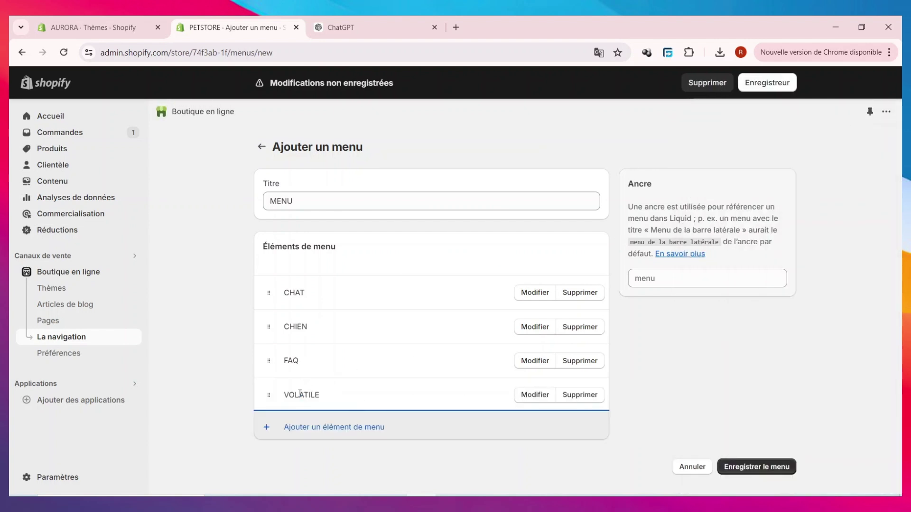
Step: Move the VOLATILE item above FAQ, save the menu and return to the navigation overview
left_click_drag(268, 395, 271, 366)
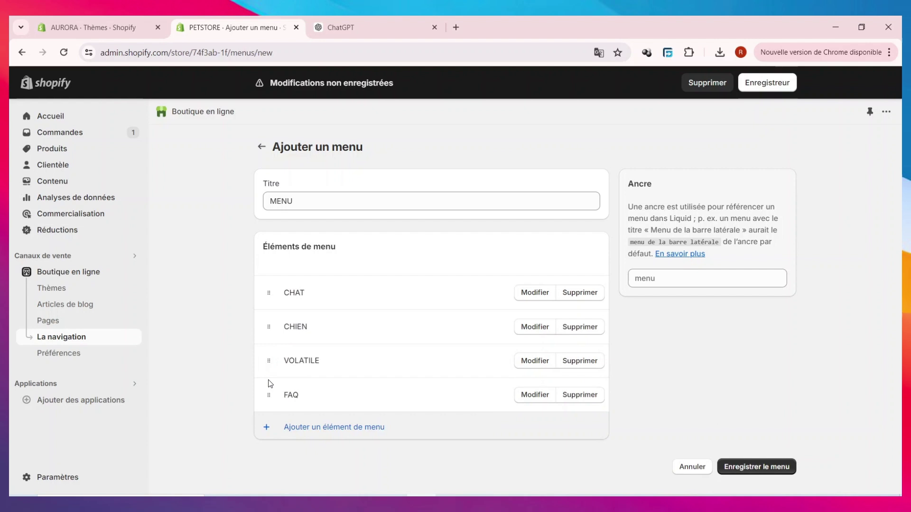
left_click(766, 469)
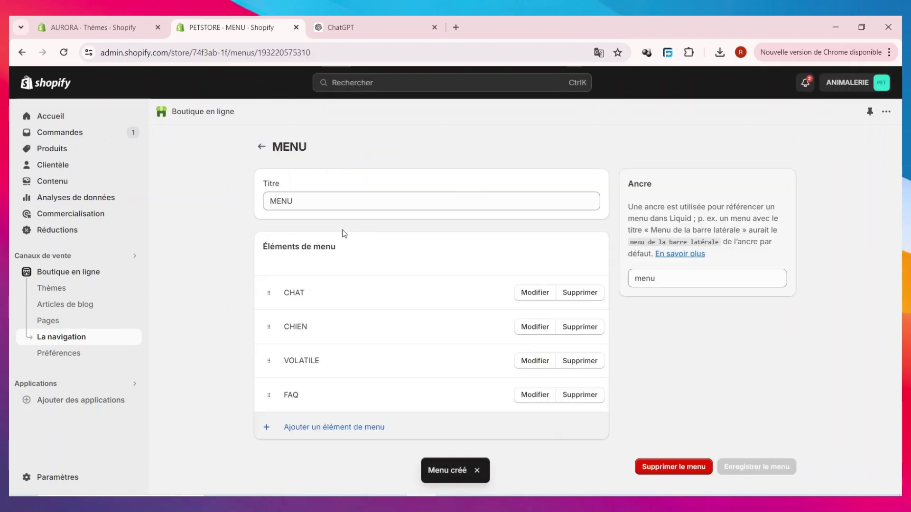
left_click(261, 148)
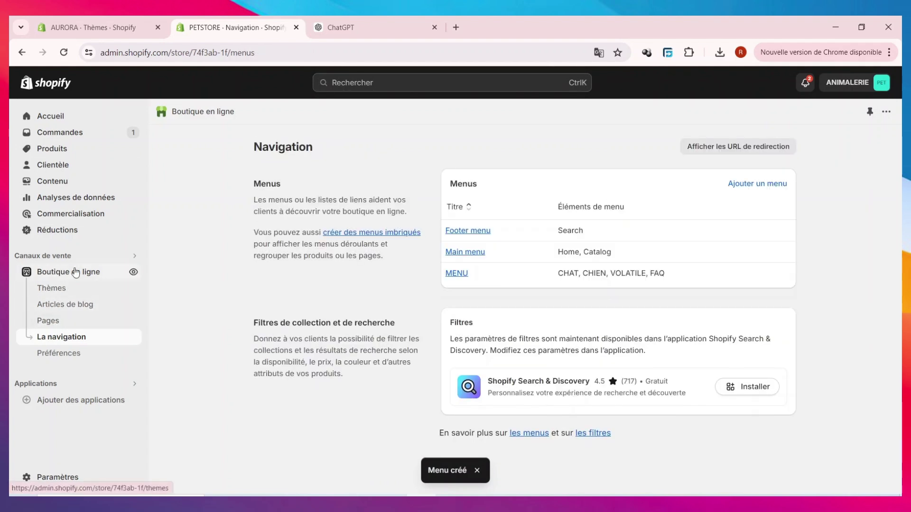
Step: Open the Spotlight theme for customization and close the ChatGPT page
left_click(75, 272)
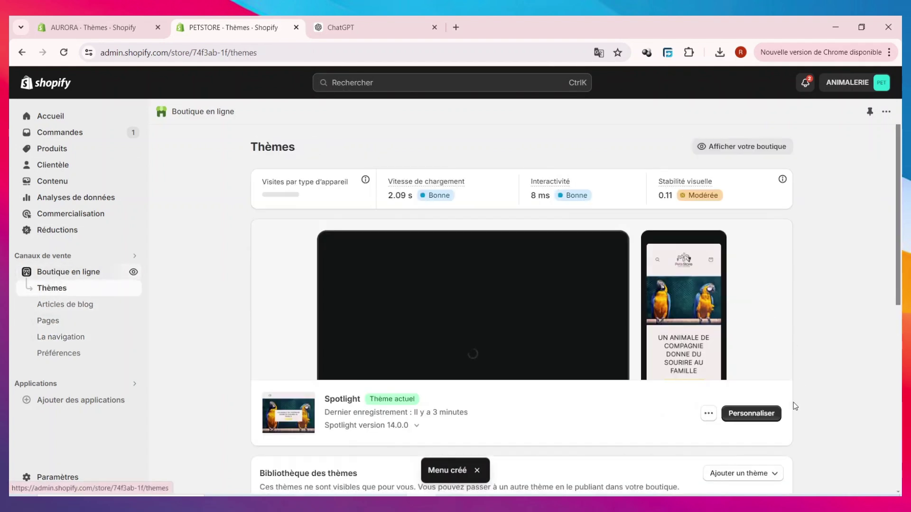
left_click(766, 419)
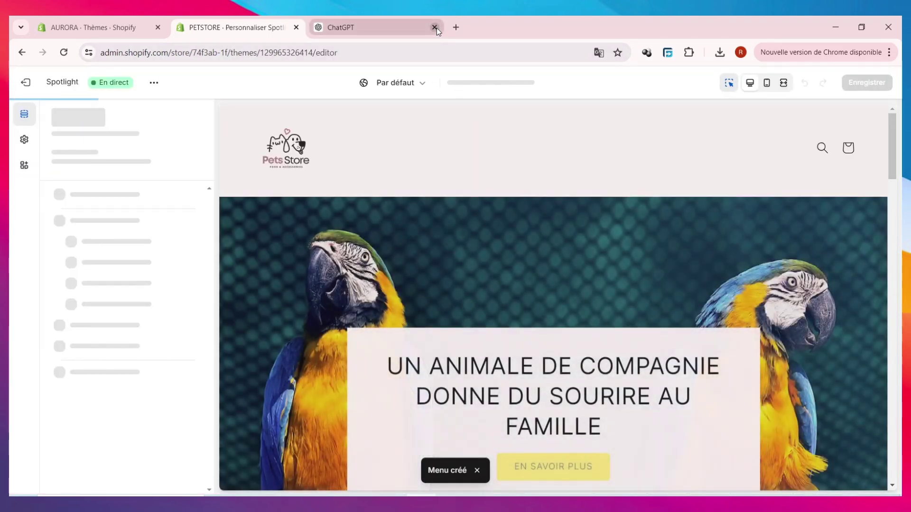
left_click(434, 27)
scroll(578, 232, "down", 8)
scroll(617, 261, "up", 8)
Step: Assign the navigation menu MENU to the home page header and save the theme
left_click(374, 144)
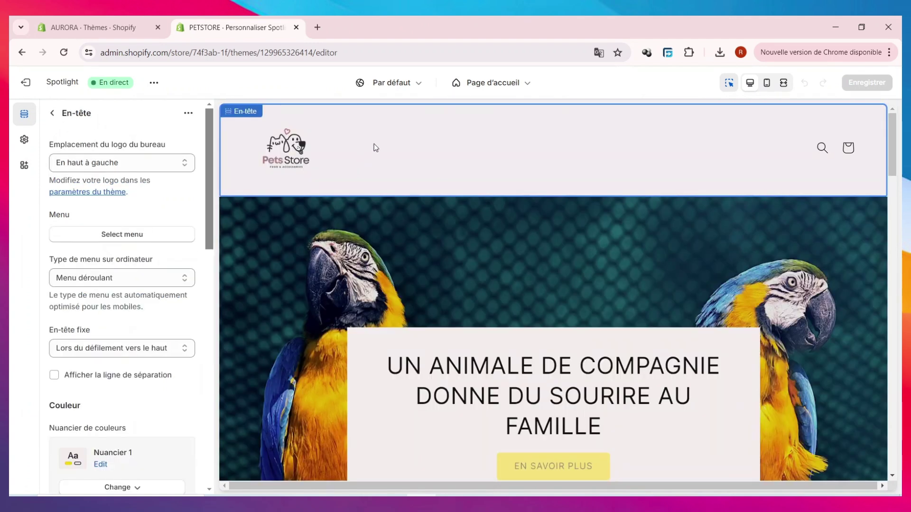
left_click(119, 235)
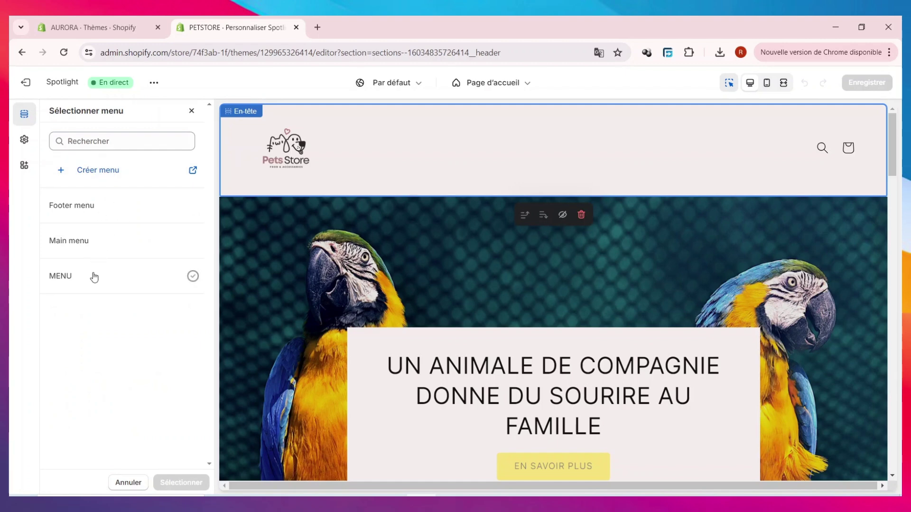
left_click(74, 281)
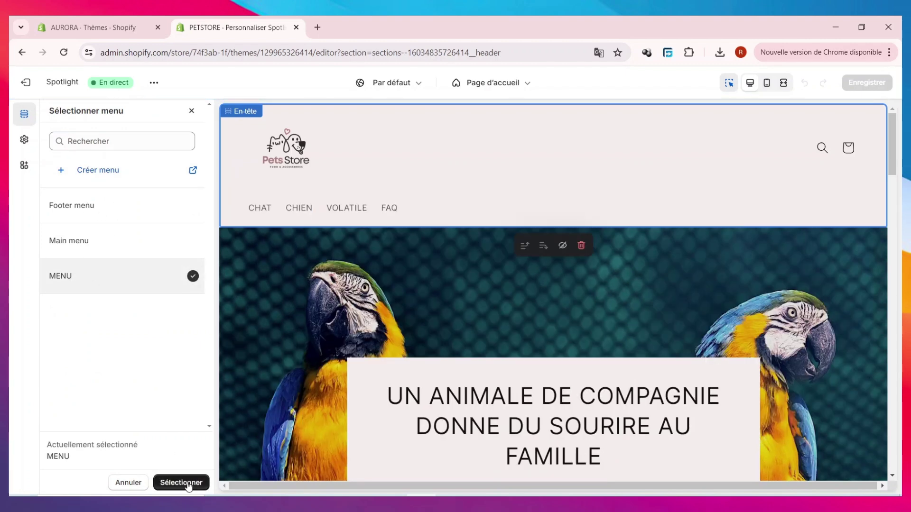
left_click(181, 483)
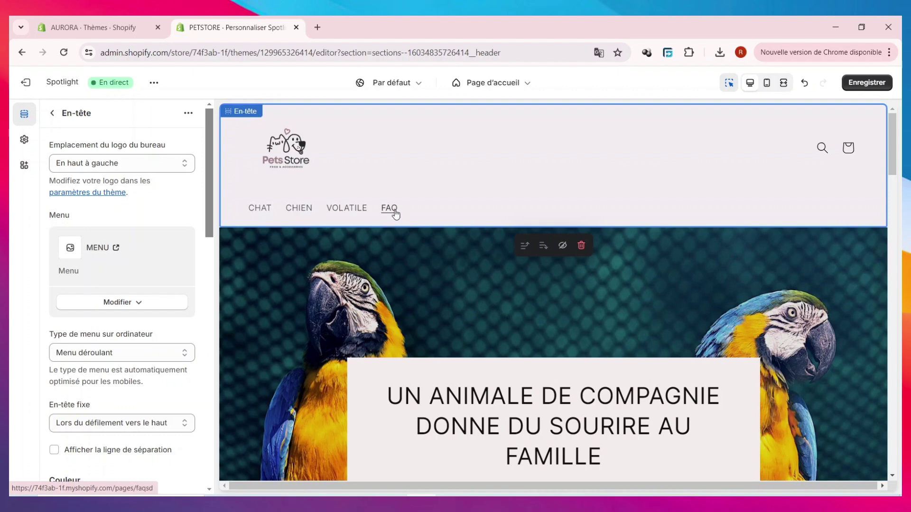
key("ctrl+s")
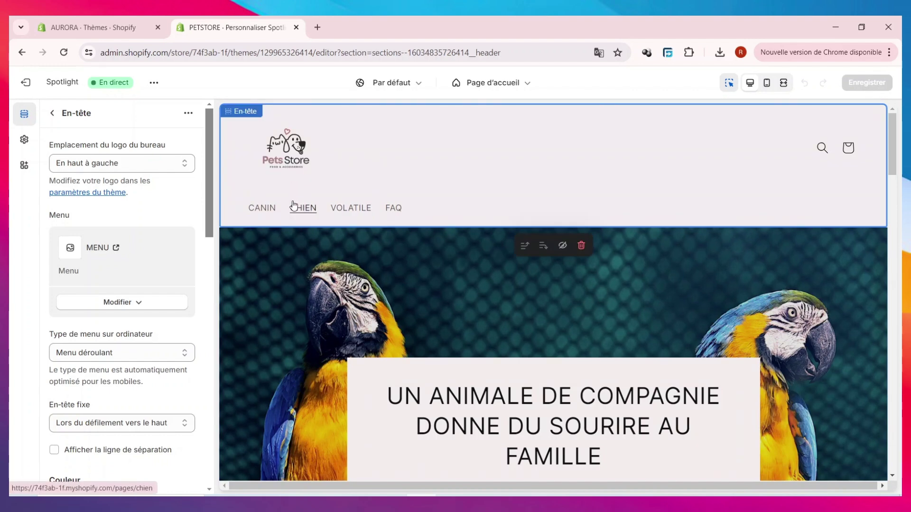
Step: Open the CANIN page from the header menu in the preview and review its sections
left_click(264, 211)
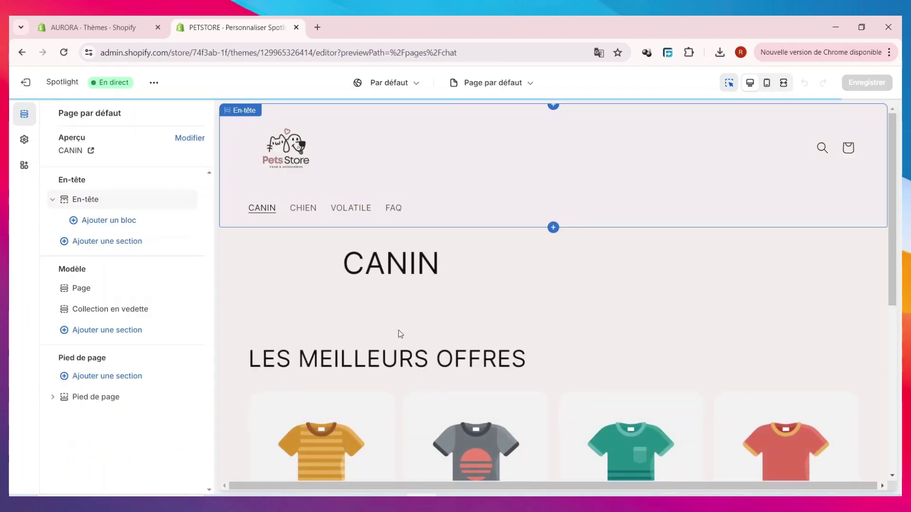
scroll(398, 333, "down", 10)
scroll(484, 375, "up", 5)
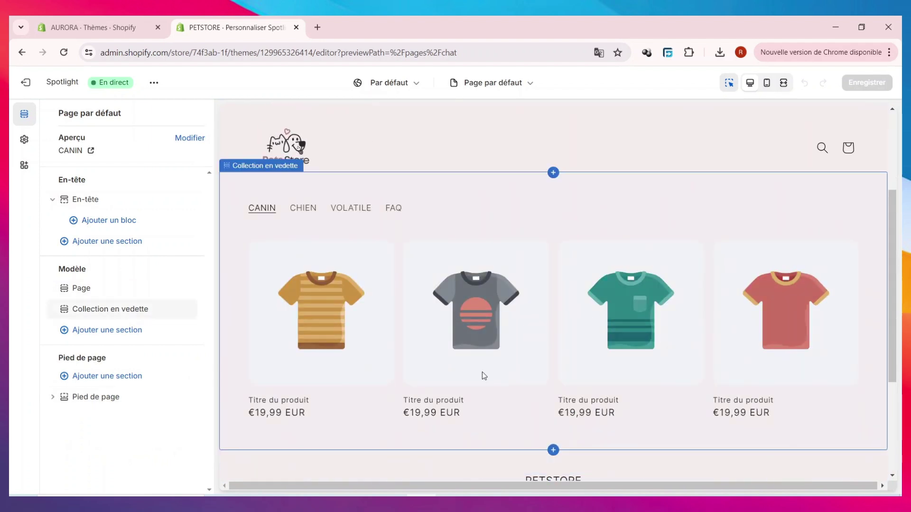
scroll(498, 309, "up", 3)
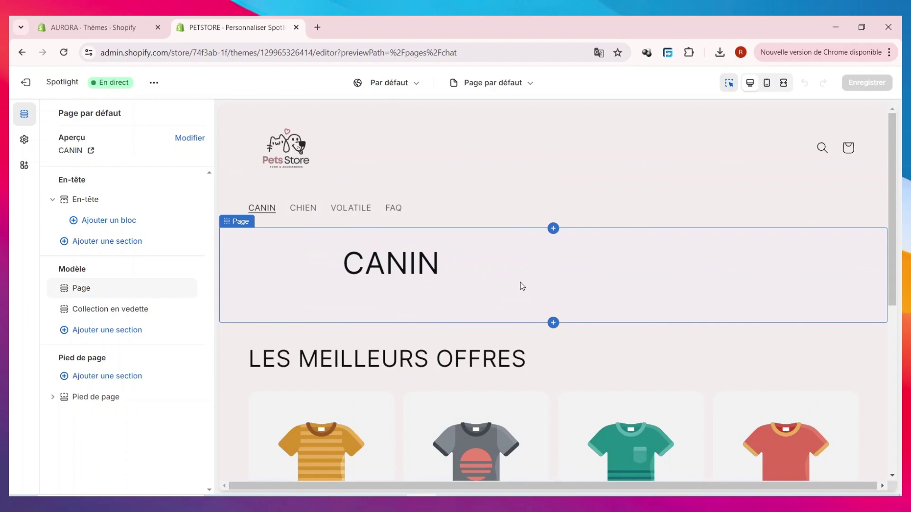
scroll(558, 288, "down", 2)
Step: Set the CANIN collection as the source of the "LES MEILLEURS OFFRES" featured collection section
left_click(395, 318)
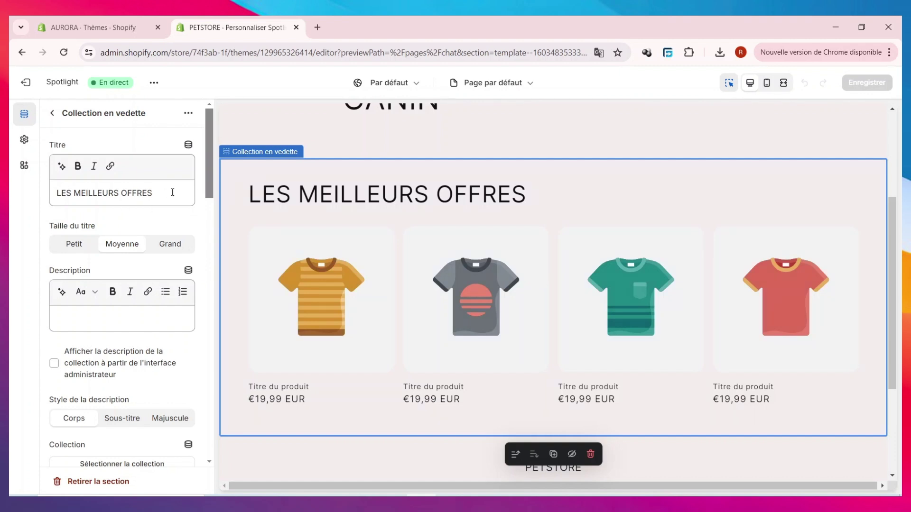
left_click_drag(162, 191, 61, 191)
left_click(154, 193)
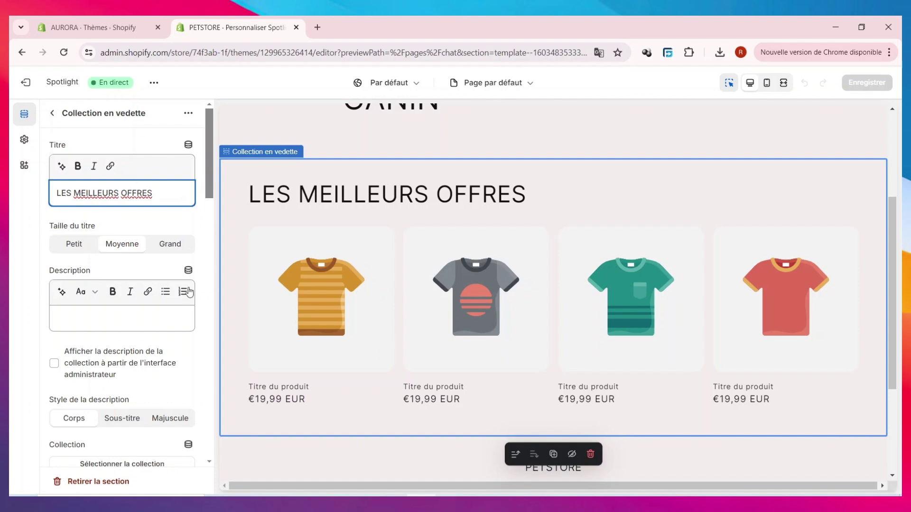
scroll(189, 291, "down", 5)
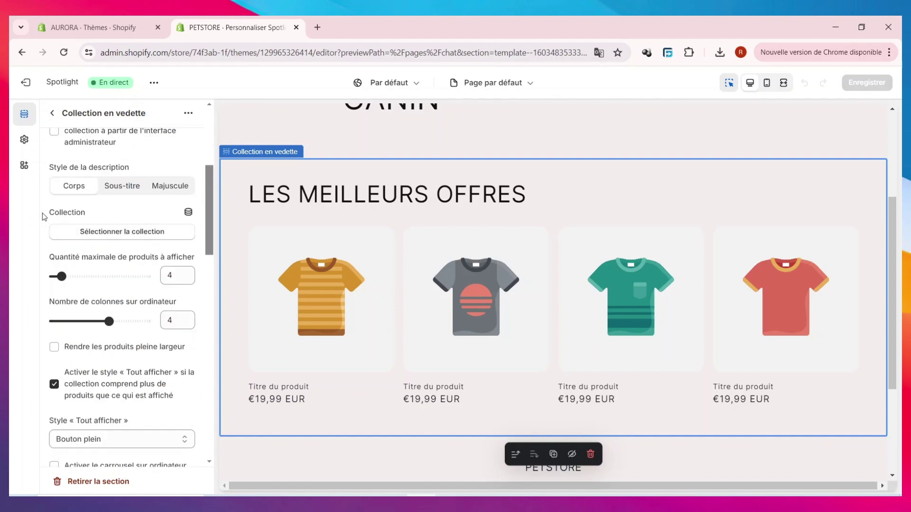
left_click(146, 233)
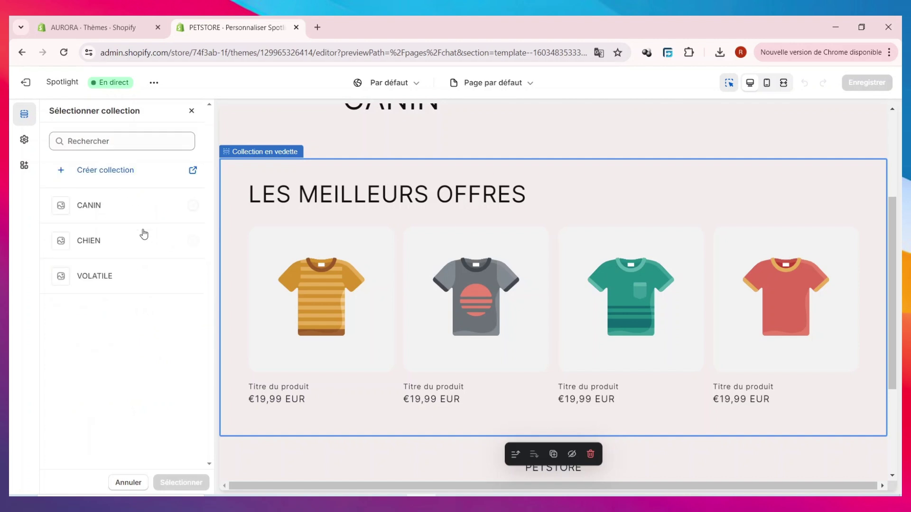
left_click(105, 215)
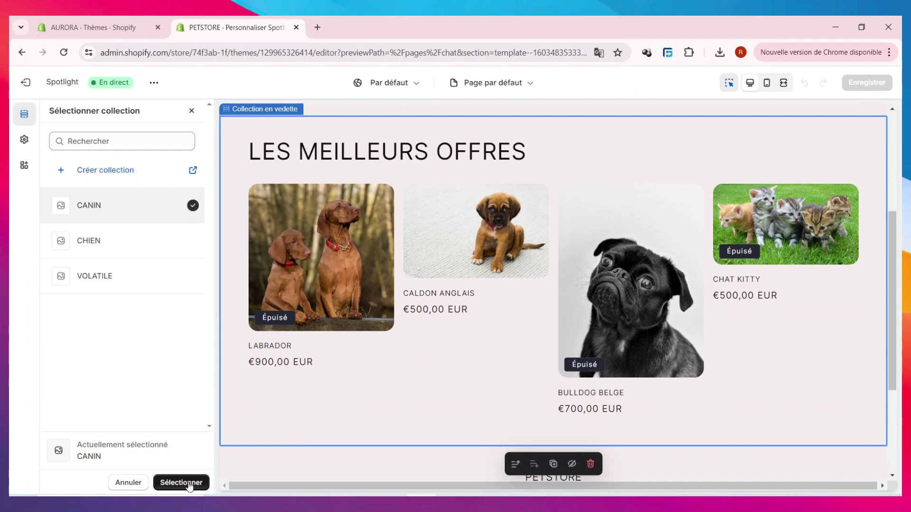
left_click(181, 483)
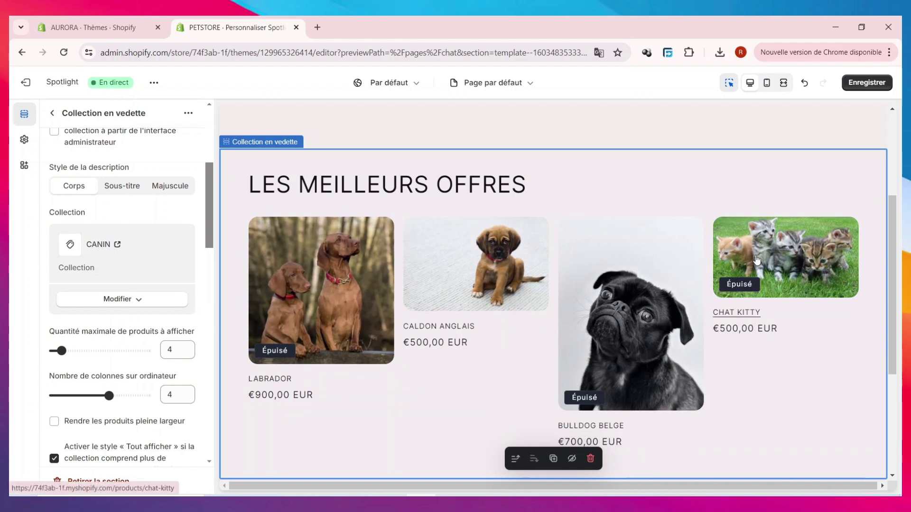
Step: Set the CANIN page title section's margins to 8 px above and 0 px below
scroll(661, 370, "up", 4)
scroll(512, 300, "down", 5)
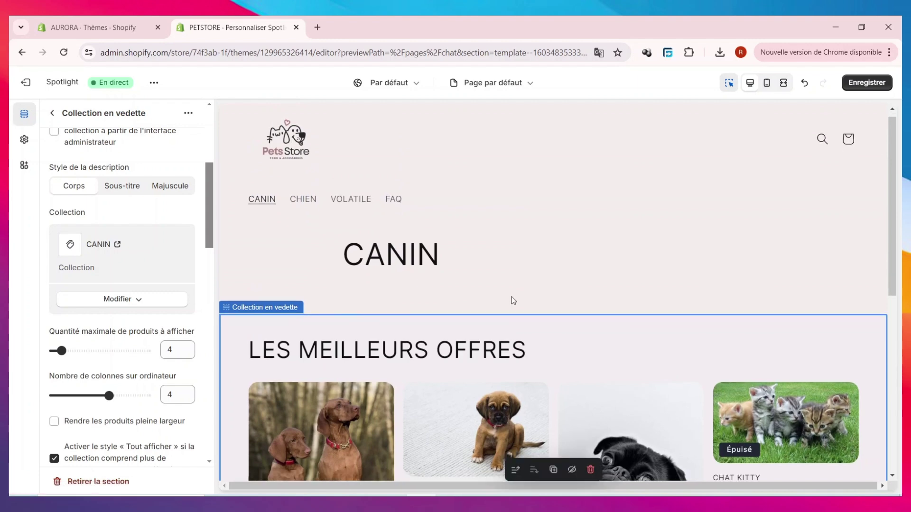
scroll(445, 300, "up", 5)
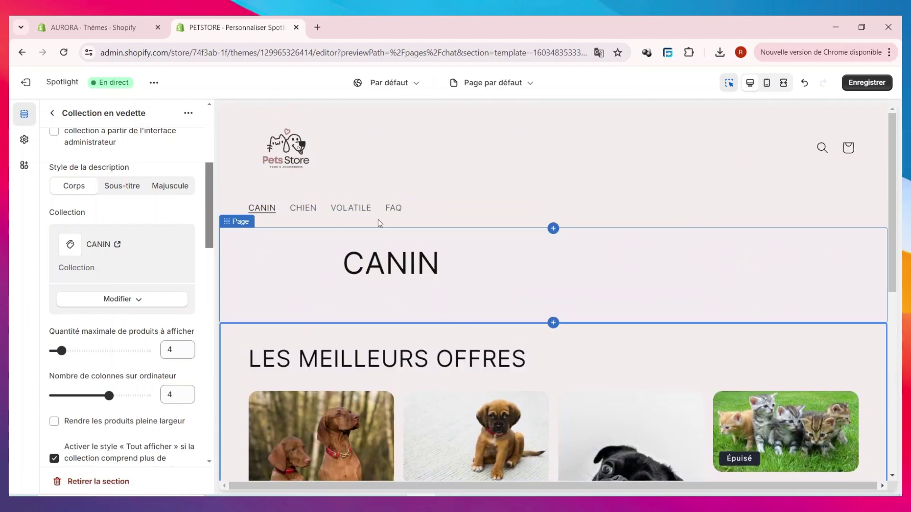
left_click(474, 299)
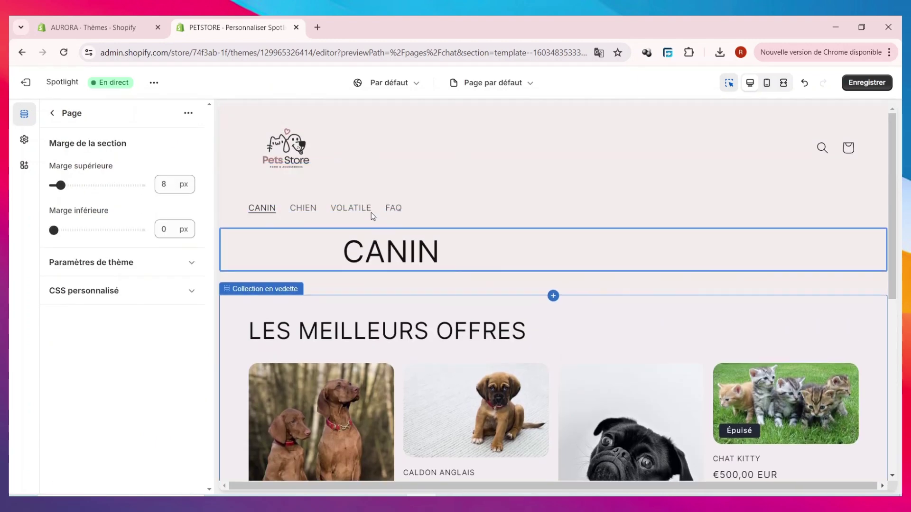
Step: Switch the preview to the CHIEN page through the shop's header menu
left_click(300, 210)
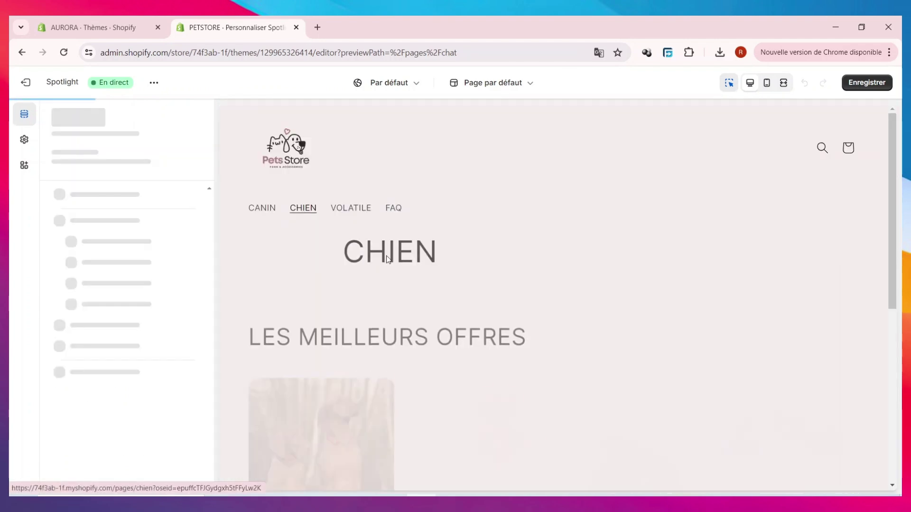